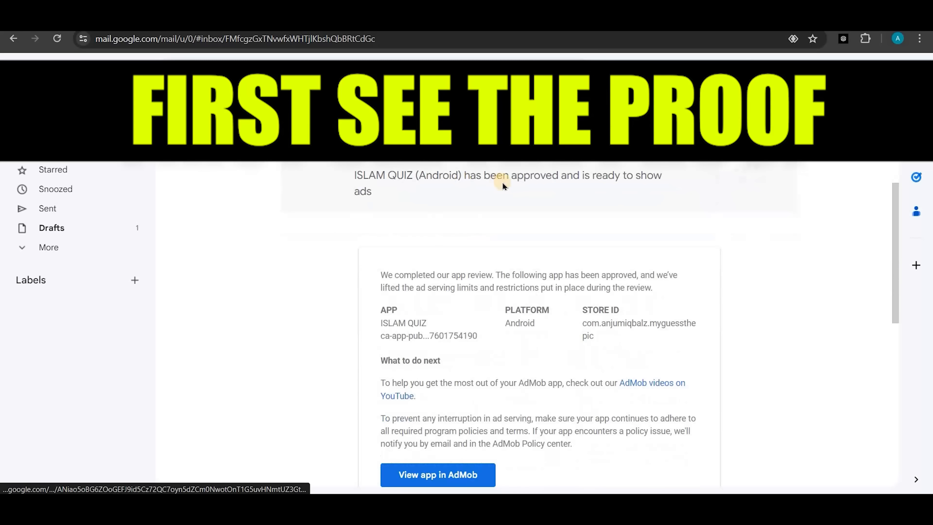
Expand the AdMob entry among Google's ways to earn money and read its description
{"action": "triple_click", "coordinate": [405, 196]}
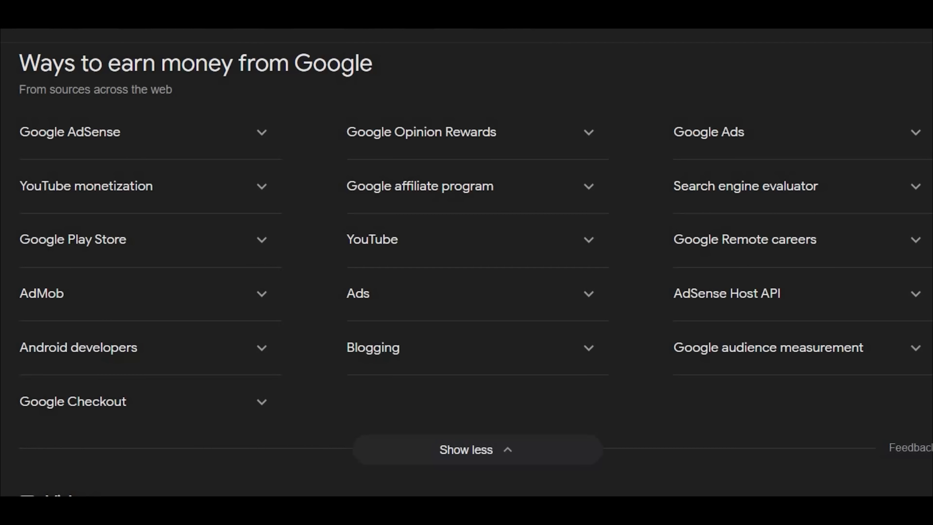
{"action": "left_click", "coordinate": [239, 301]}
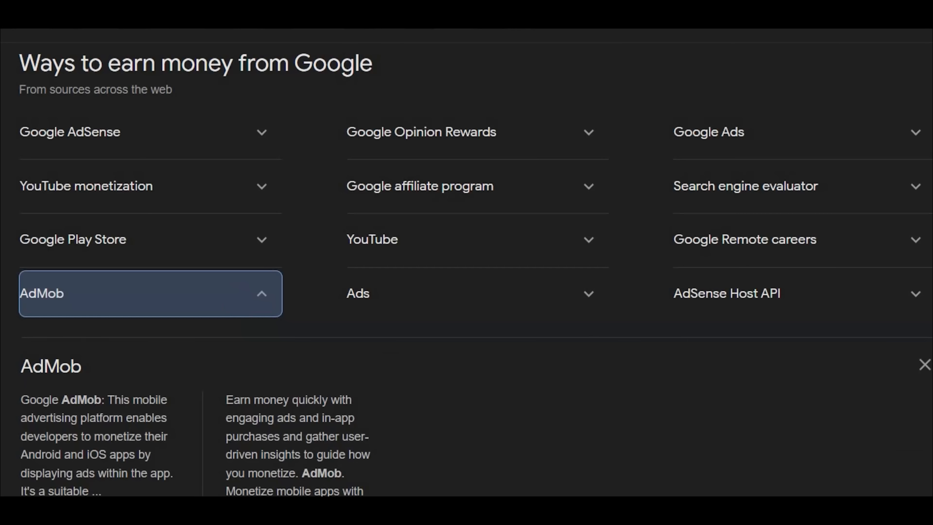
{"action": "scroll", "coordinate": [358, 292], "scroll_direction": "down", "scroll_amount": 5}
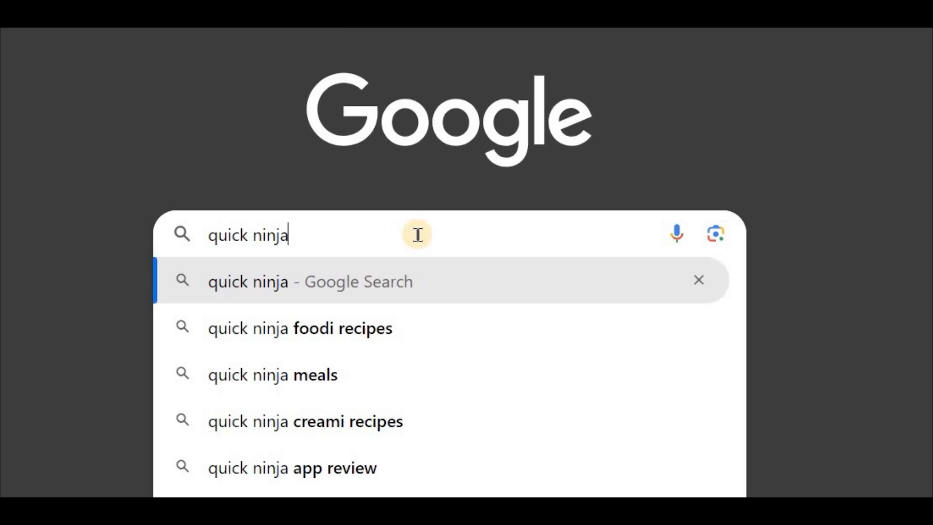
Search Google for "quick ninja", open the QuickAppNinja site and register with a Google account
{"action": "key", "text": "Return"}
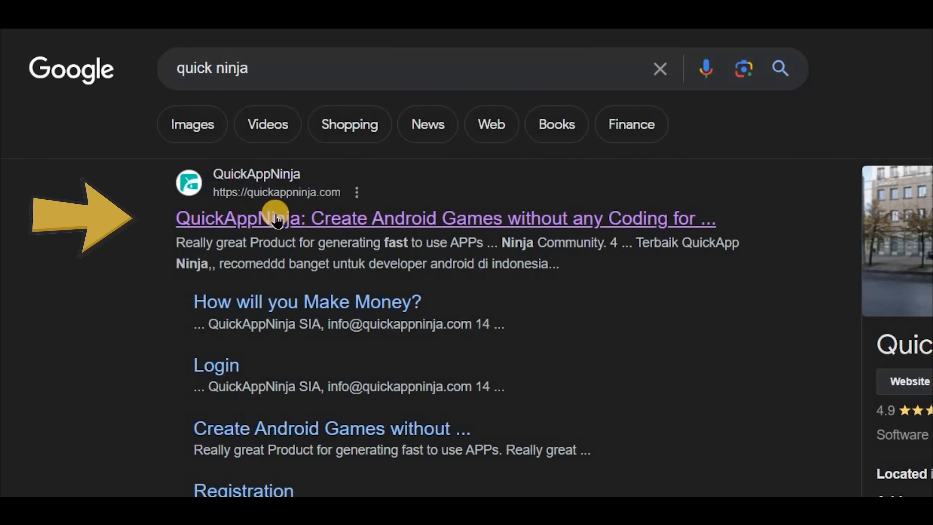
{"action": "left_click", "coordinate": [345, 222]}
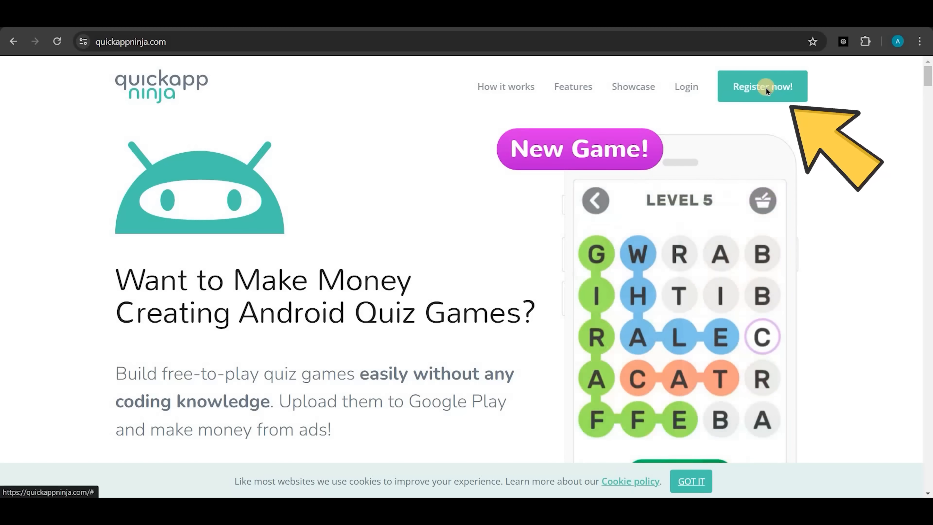
{"action": "left_click", "coordinate": [767, 88]}
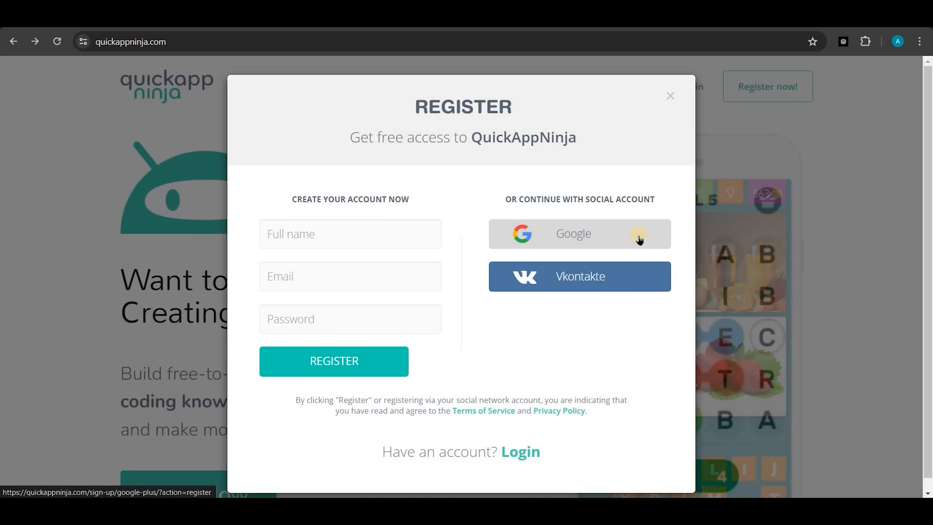
{"action": "left_click", "coordinate": [640, 239]}
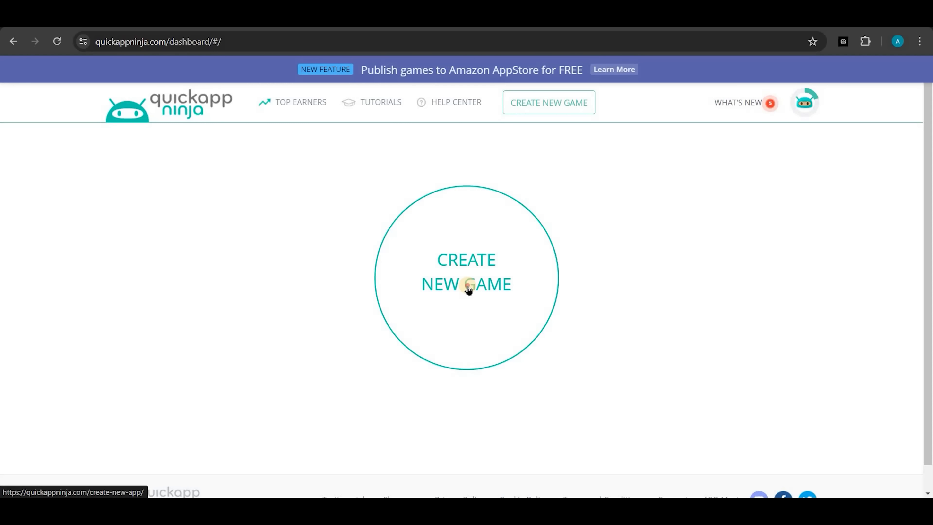
Start creating a new game and browse the example games for the Guess the picture type
{"action": "left_click", "coordinate": [468, 289]}
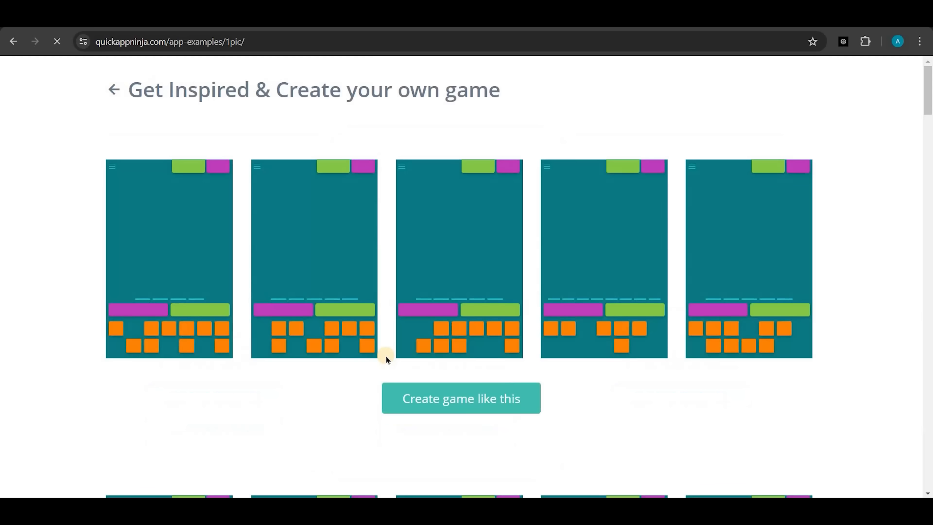
{"action": "scroll", "coordinate": [386, 354], "scroll_direction": "down", "scroll_amount": 15}
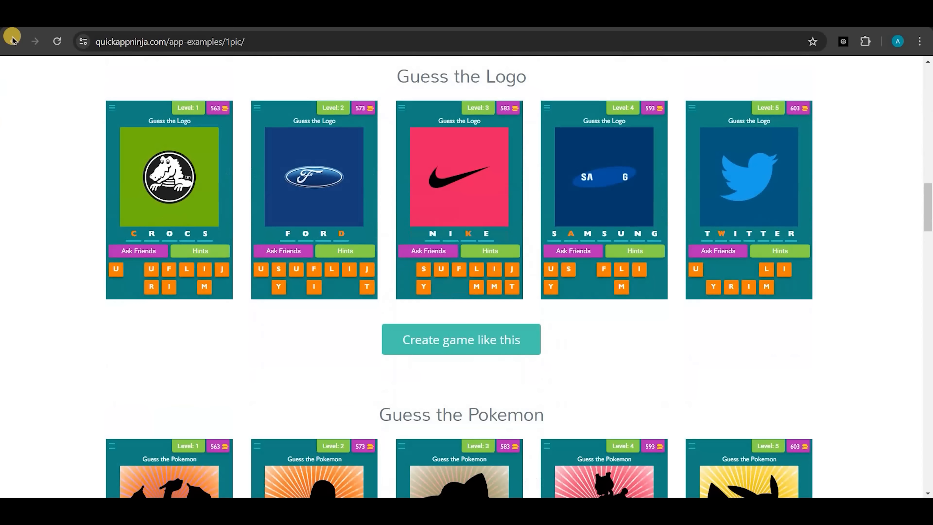
{"action": "left_click", "coordinate": [12, 38]}
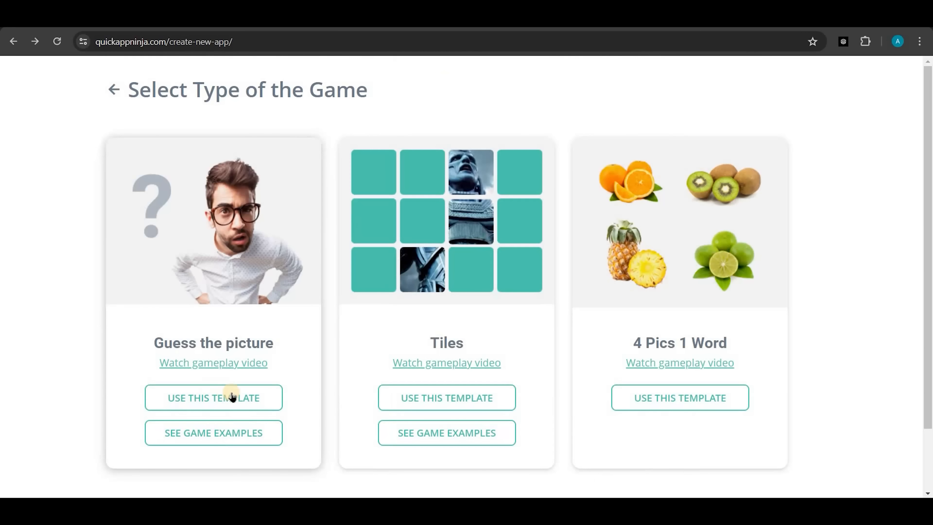
Use the Guess the picture template with English as the content language and look over the game levels section
{"action": "left_click", "coordinate": [231, 396]}
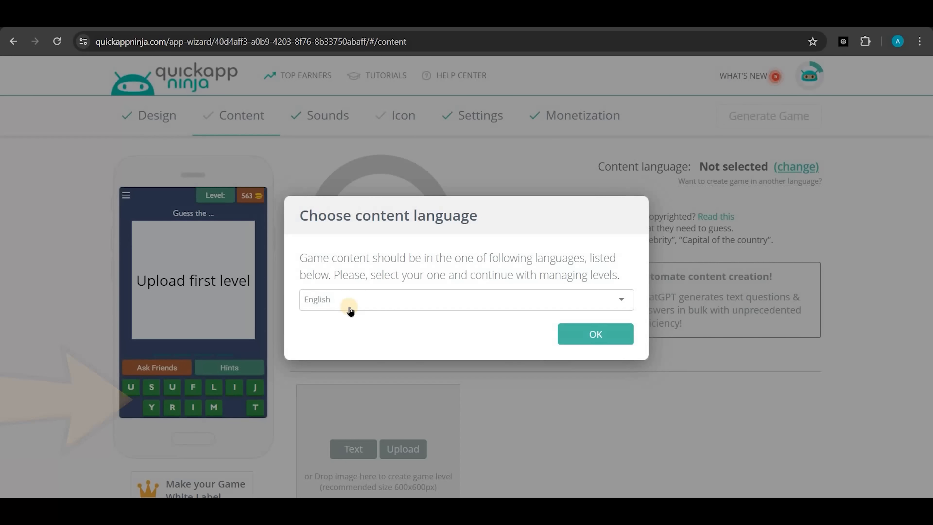
{"action": "left_click", "coordinate": [588, 334]}
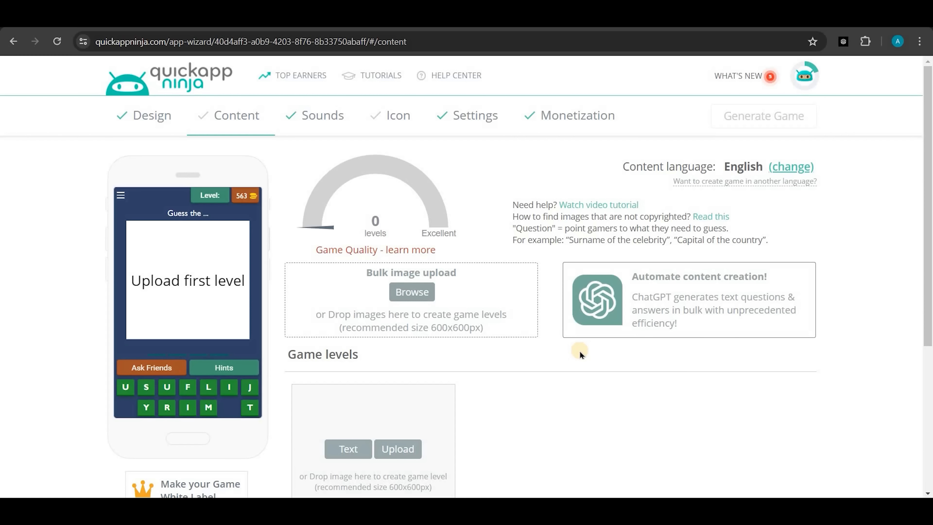
{"action": "scroll", "coordinate": [580, 351], "scroll_direction": "down", "scroll_amount": 2}
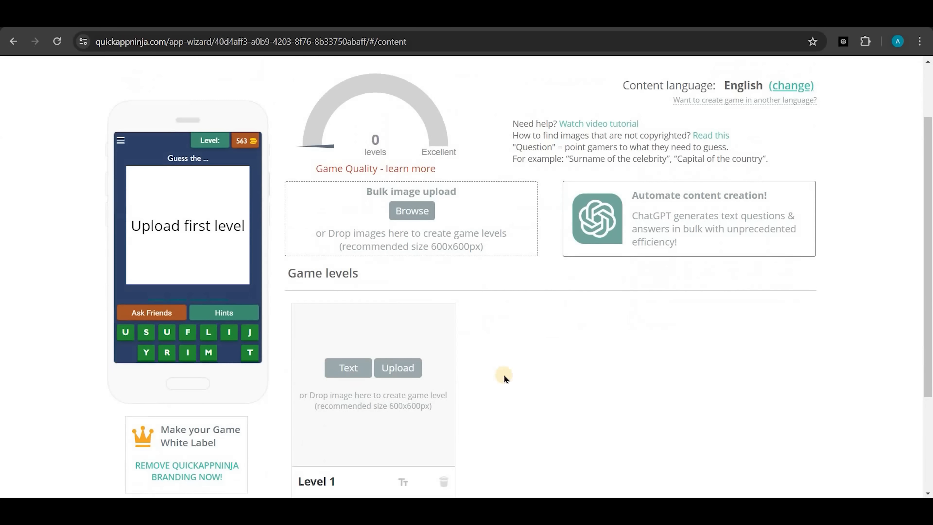
{"action": "scroll", "coordinate": [504, 414], "scroll_direction": "down", "scroll_amount": 3}
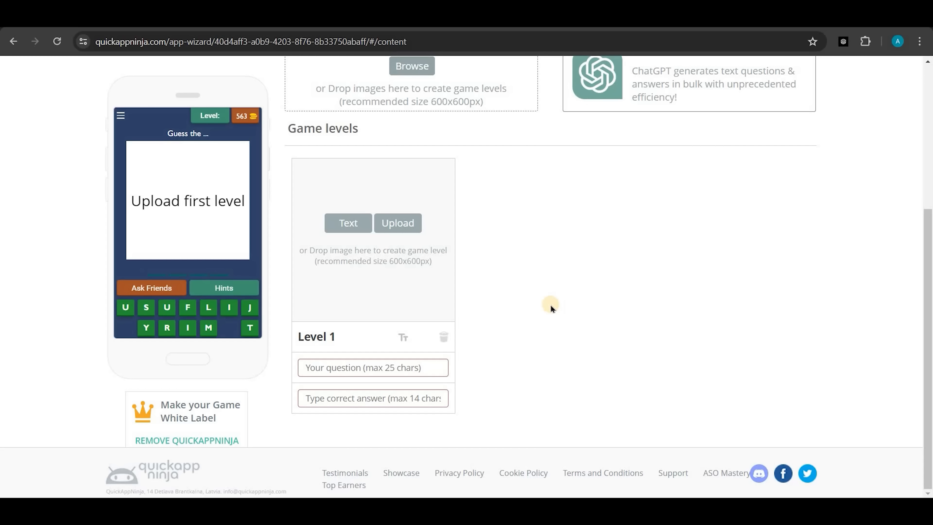
{"action": "scroll", "coordinate": [529, 331], "scroll_direction": "up", "scroll_amount": 3}
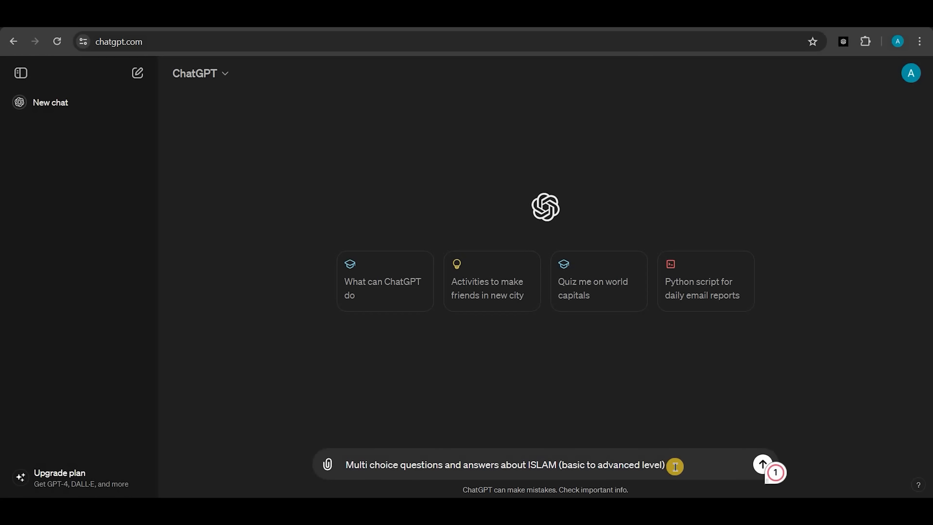
Ask ChatGPT for "Multi choice questions and answers about ISLAM (basic to advanced level)" and review the generated questions
{"action": "left_click", "coordinate": [764, 465]}
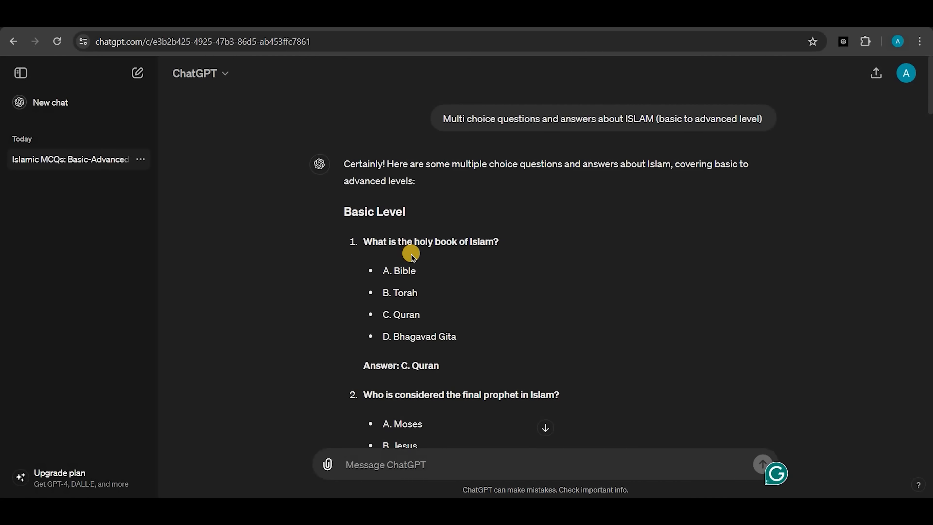
{"action": "scroll", "coordinate": [412, 255], "scroll_direction": "down", "scroll_amount": 15}
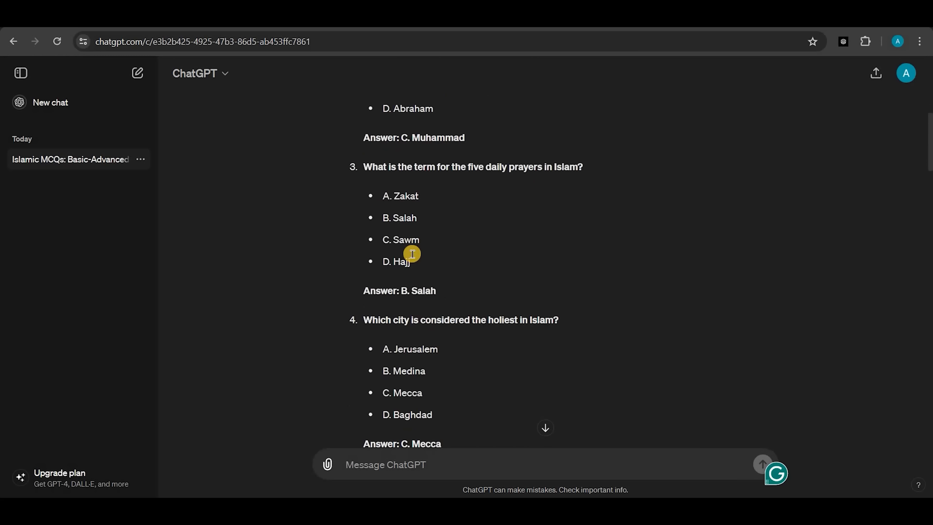
{"action": "scroll", "coordinate": [398, 232], "scroll_direction": "down", "scroll_amount": 2}
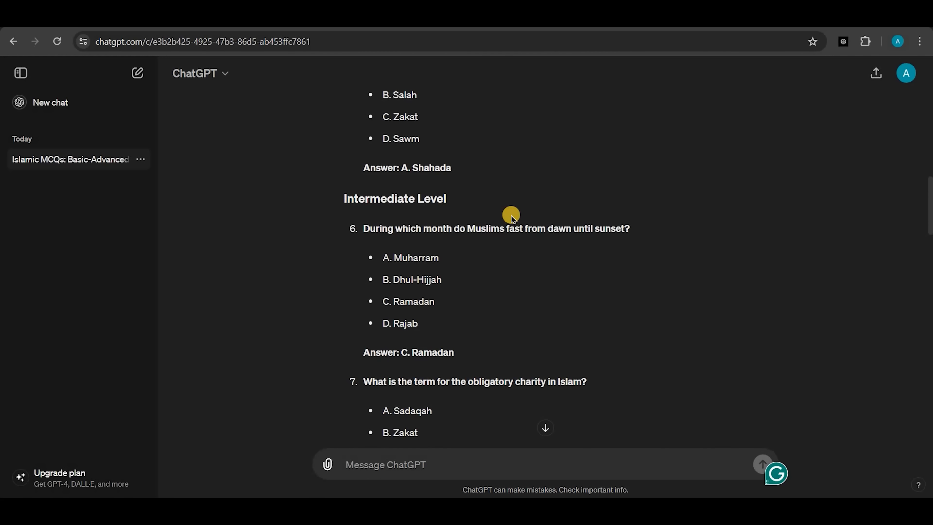
{"action": "scroll", "coordinate": [512, 216], "scroll_direction": "down", "scroll_amount": 20}
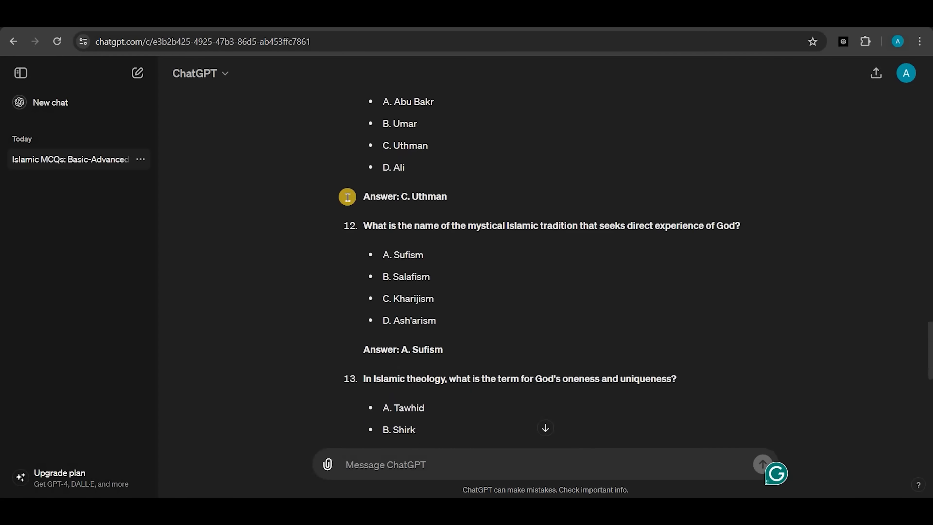
{"action": "scroll", "coordinate": [471, 217], "scroll_direction": "up", "scroll_amount": 4}
{"action": "scroll", "coordinate": [464, 315], "scroll_direction": "down", "scroll_amount": 6}
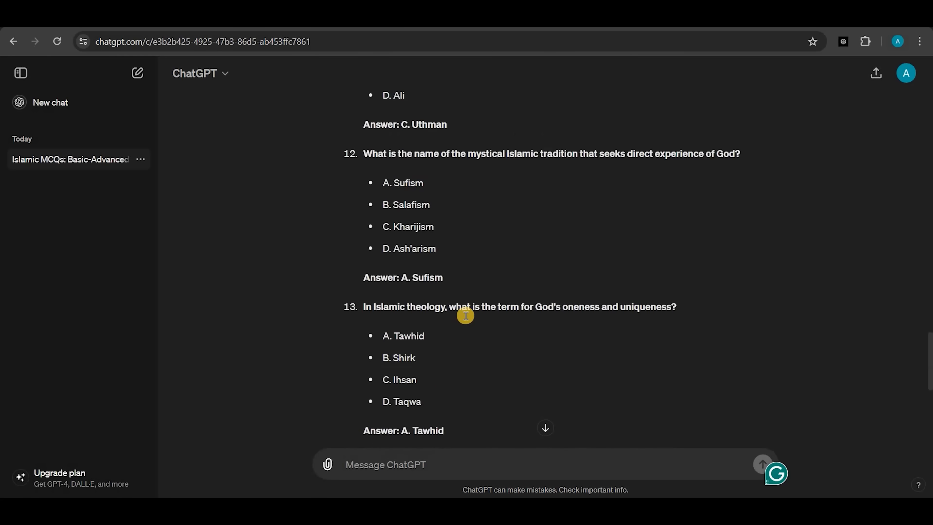
{"action": "scroll", "coordinate": [463, 313], "scroll_direction": "down", "scroll_amount": 3}
{"action": "key", "text": "Home"}
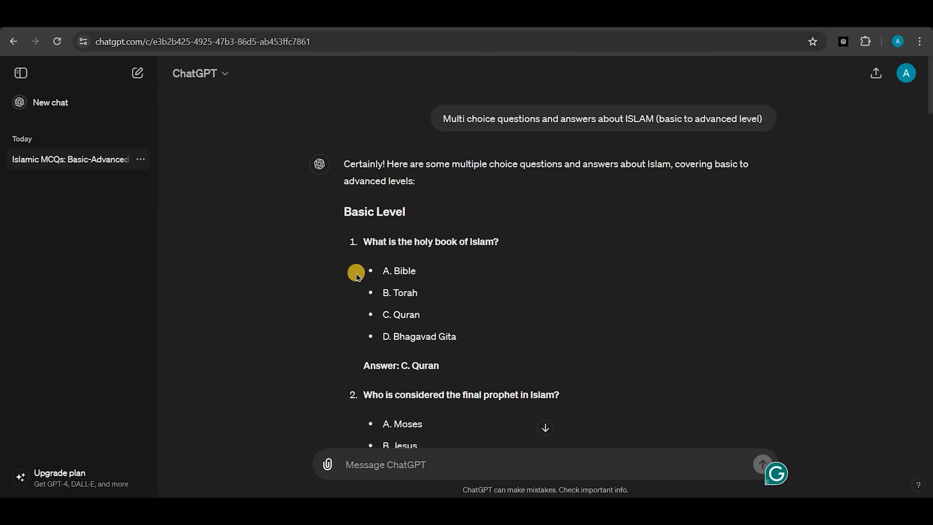
Switch to Canva and create a new custom-size design of 600 × 600 px
{"action": "key", "text": "ctrl+Tab"}
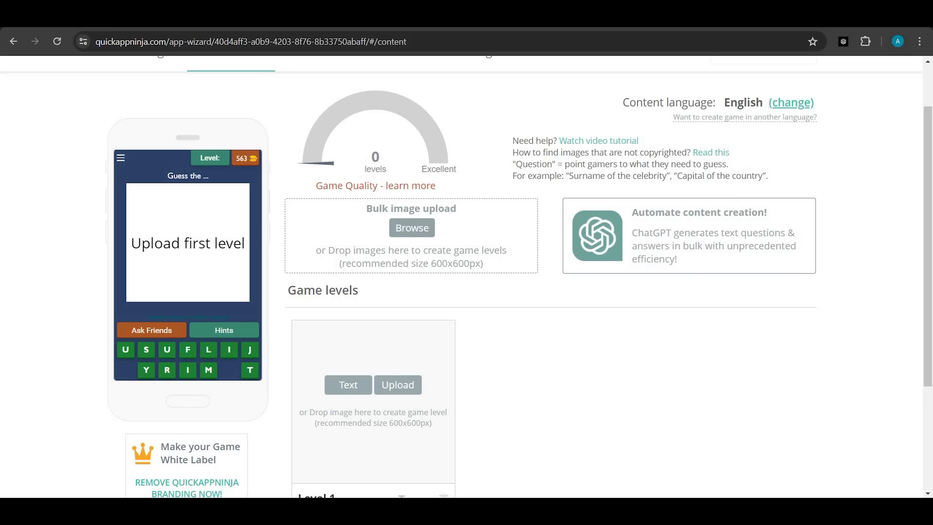
{"action": "key", "text": "ctrl+Tab"}
{"action": "key", "text": "ctrl+Tab"}
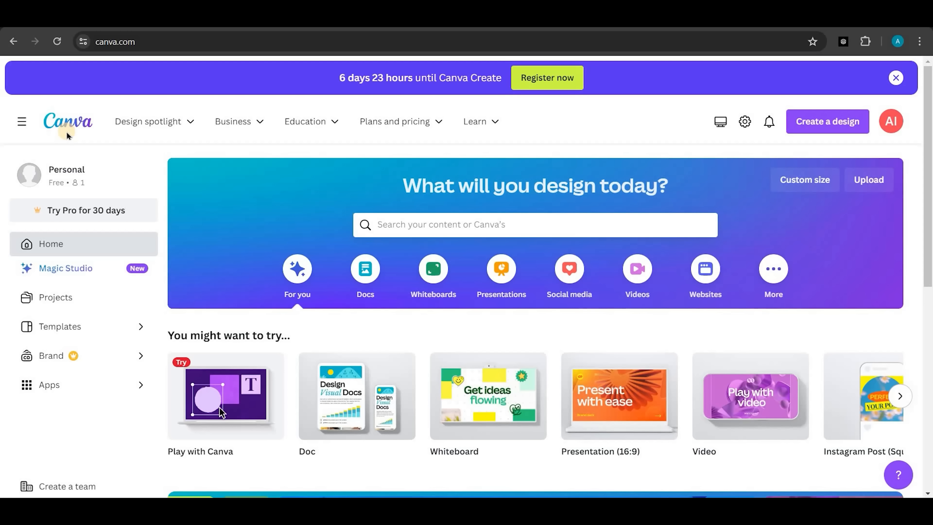
{"action": "left_click", "coordinate": [823, 126]}
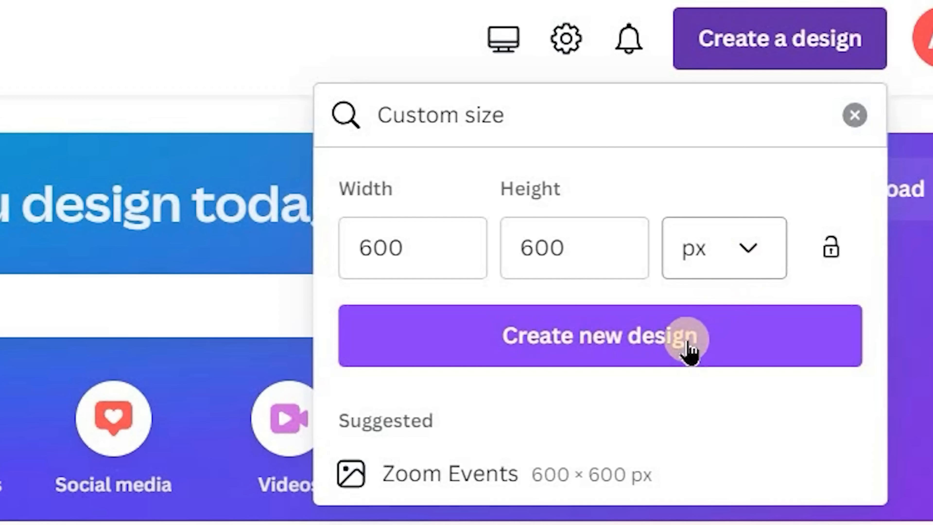
{"action": "left_click", "coordinate": [687, 349]}
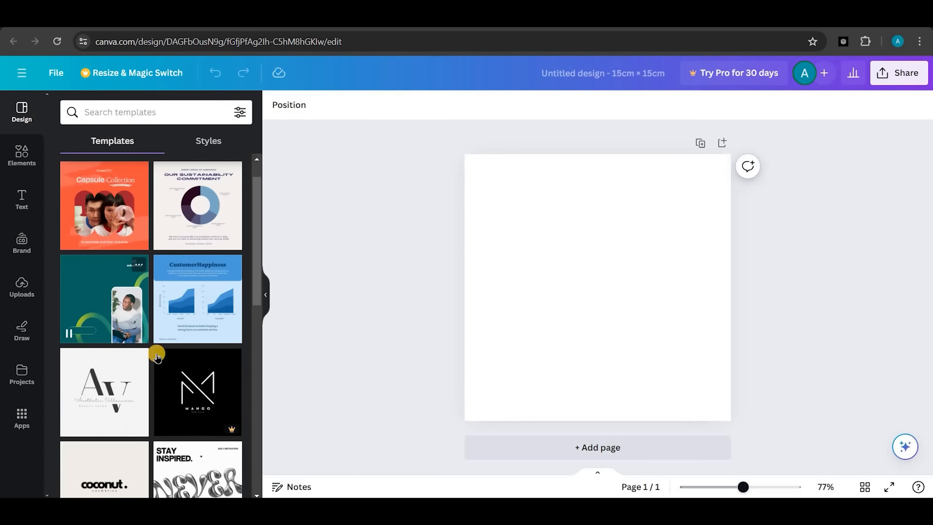
Search the templates for "mosque" and apply the white mosque design with the Qur'an reminder card
{"action": "scroll", "coordinate": [158, 357], "scroll_direction": "down", "scroll_amount": 5}
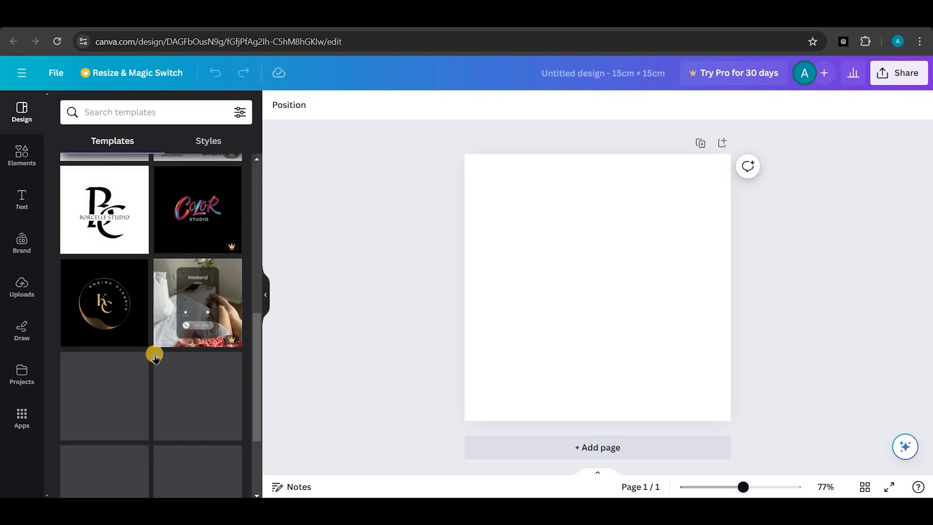
{"action": "left_click", "coordinate": [134, 109]}
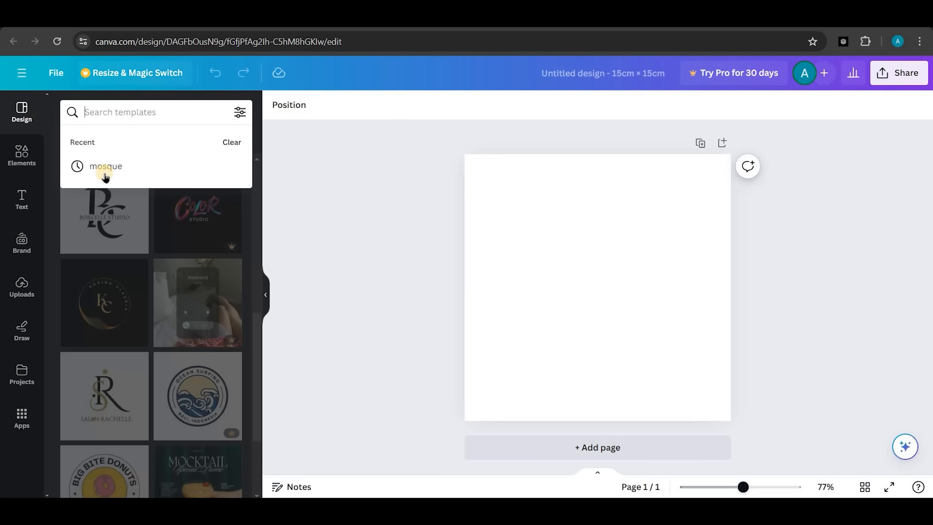
{"action": "left_click", "coordinate": [106, 171]}
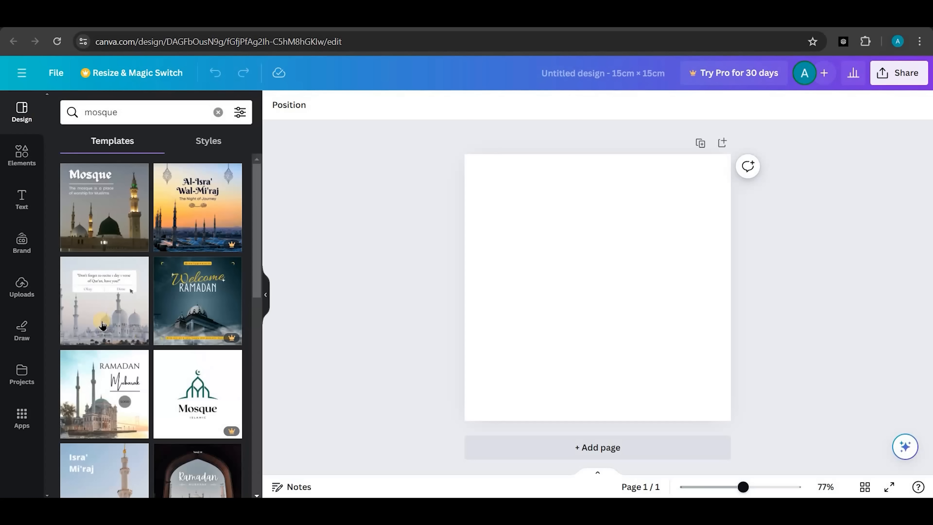
{"action": "left_click", "coordinate": [102, 323]}
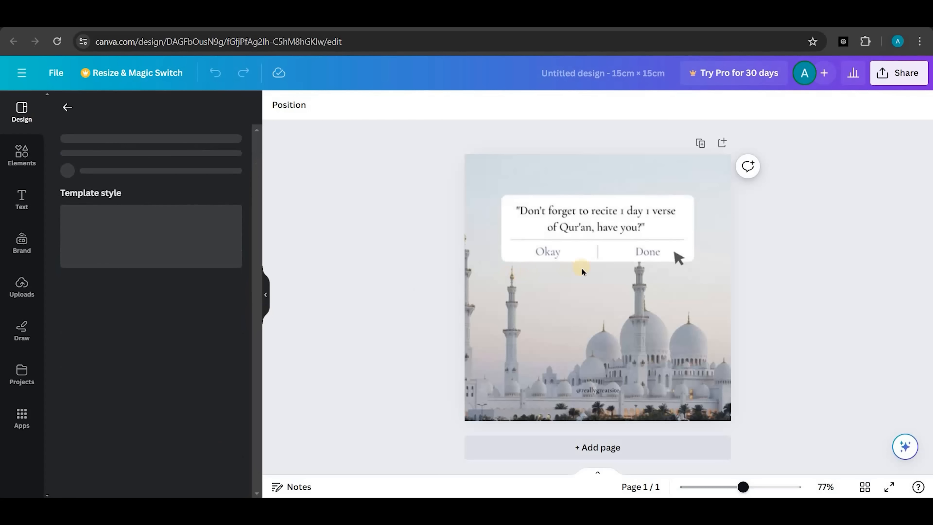
Delete the Okay and Done labels and the divider lines from the white card
{"action": "left_click", "coordinate": [640, 258]}
{"action": "key", "text": "Delete"}
{"action": "left_click", "coordinate": [605, 248]}
{"action": "key", "text": "Delete"}
{"action": "left_click", "coordinate": [600, 254]}
{"action": "key", "text": "Delete"}
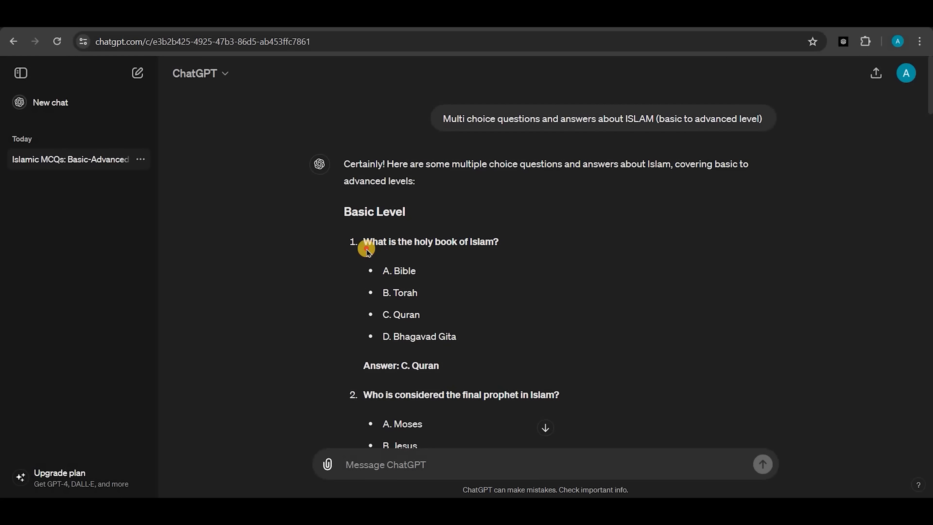
Copy "What is the holy book of Islam?" from ChatGPT and replace the card's quote in Canva with it
{"action": "left_click_drag", "start_coordinate": [498, 242], "coordinate": [365, 253]}
{"action": "key", "text": "ctrl+c"}
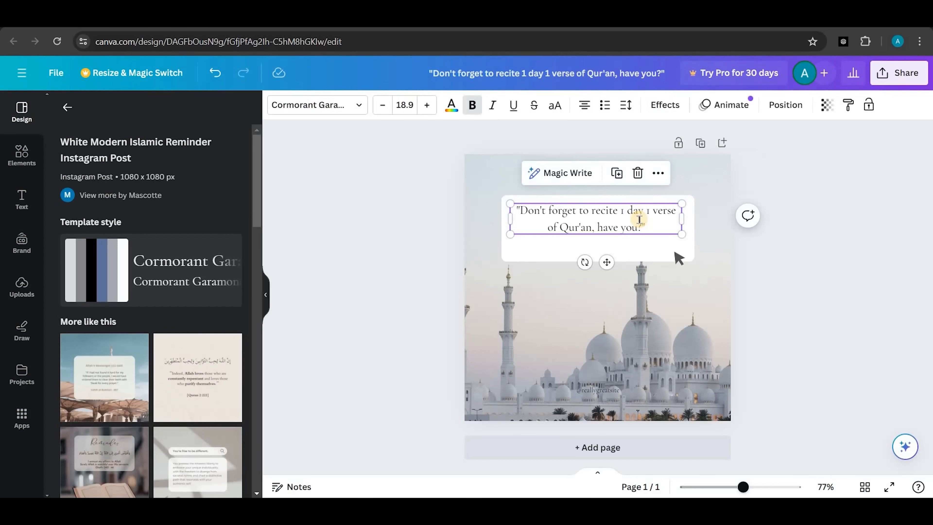
{"action": "key", "text": "ctrl+a"}
{"action": "key", "text": "ctrl+v"}
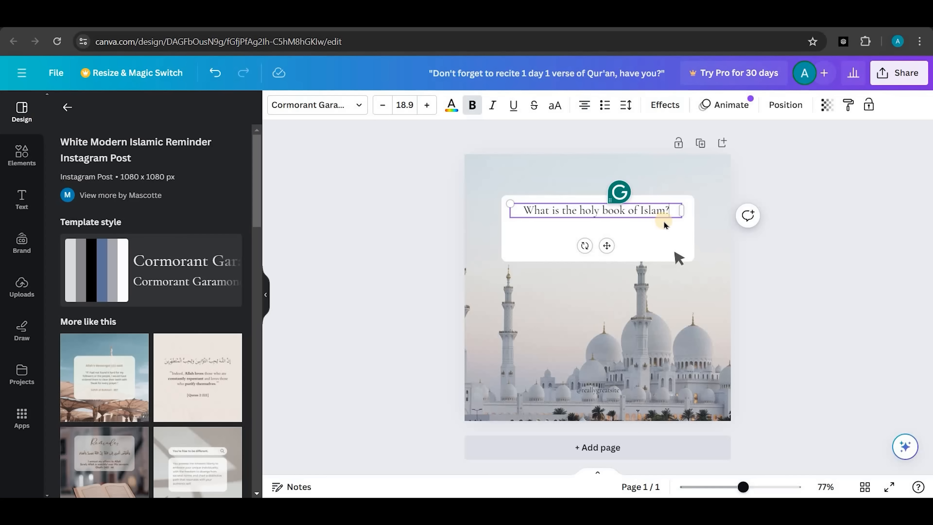
Set the card's question text to the Arimo font at size 25.9
{"action": "key", "text": "ctrl+a"}
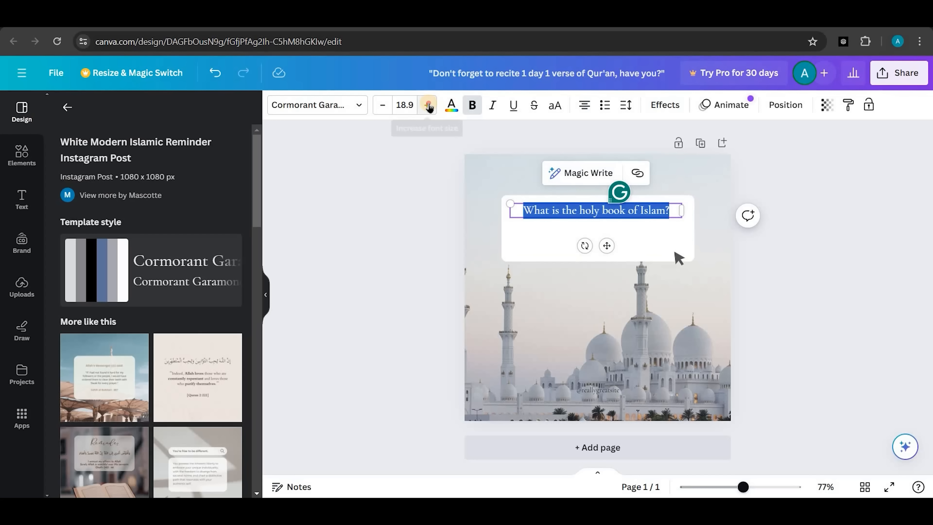
{"action": "left_click", "coordinate": [428, 106]}
{"action": "left_click", "coordinate": [428, 106]}
{"action": "left_click", "coordinate": [428, 106]}
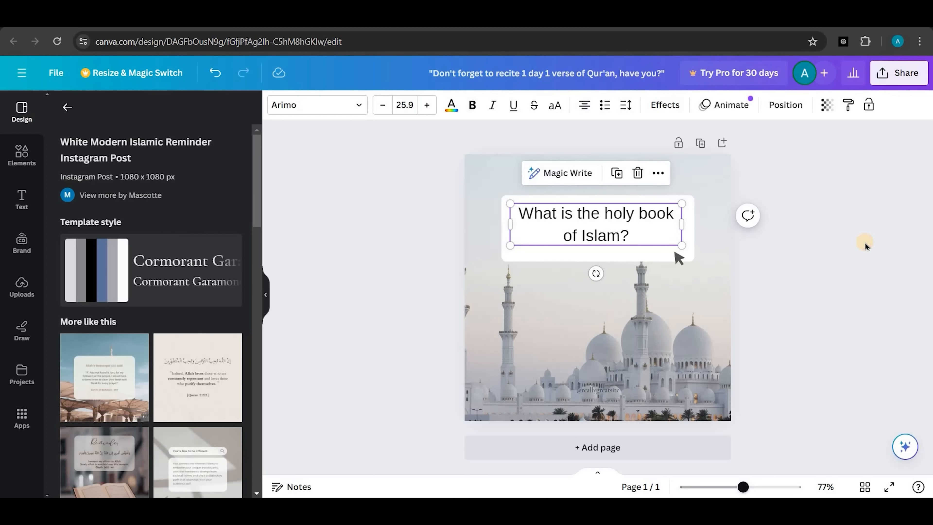
{"action": "left_click", "coordinate": [866, 247]}
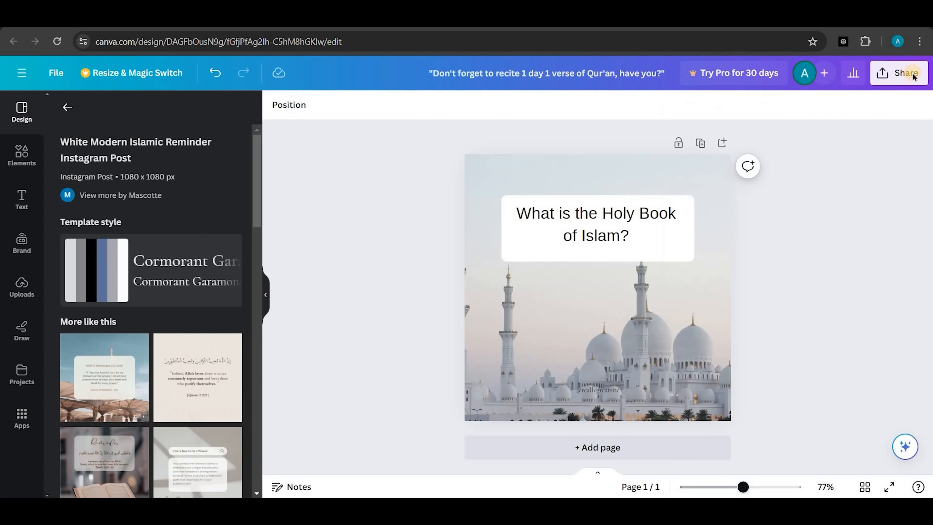
Download the finished Canva design as a JPG image
{"action": "left_click", "coordinate": [913, 75]}
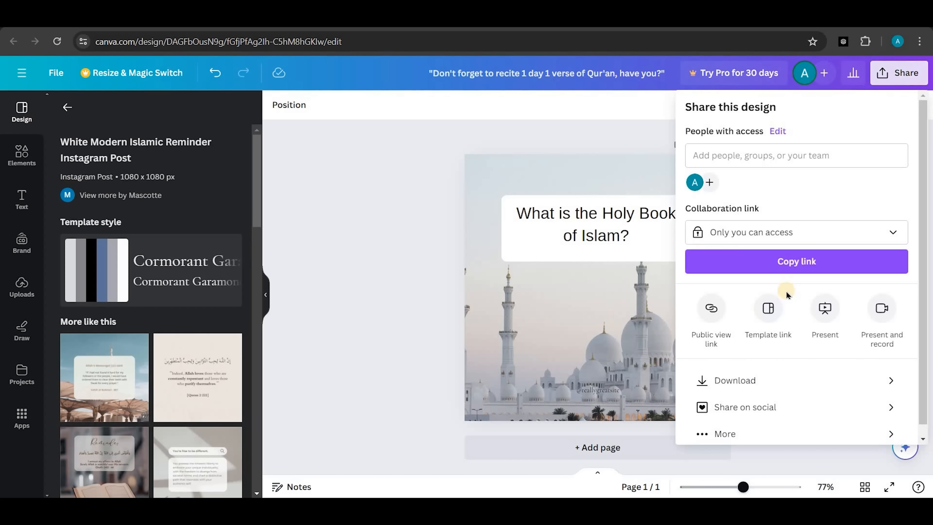
{"action": "left_click", "coordinate": [739, 380]}
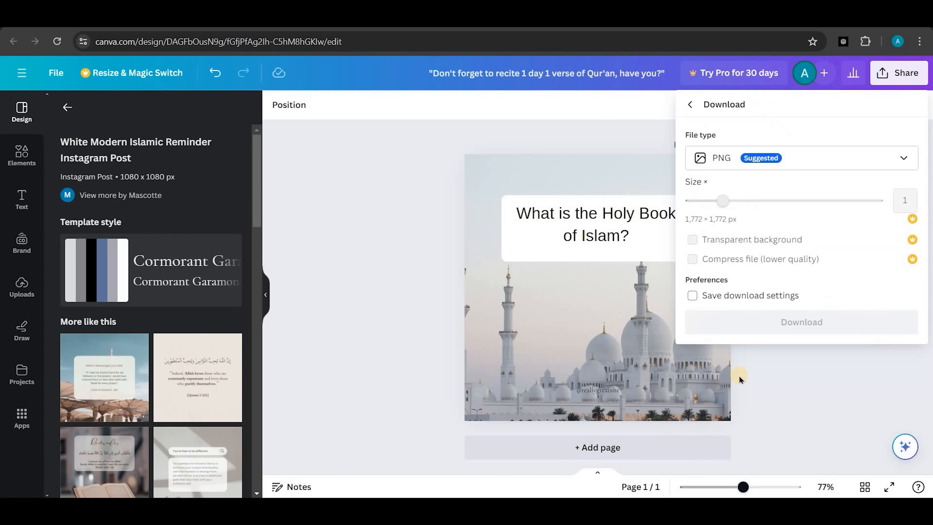
{"action": "left_click", "coordinate": [833, 164]}
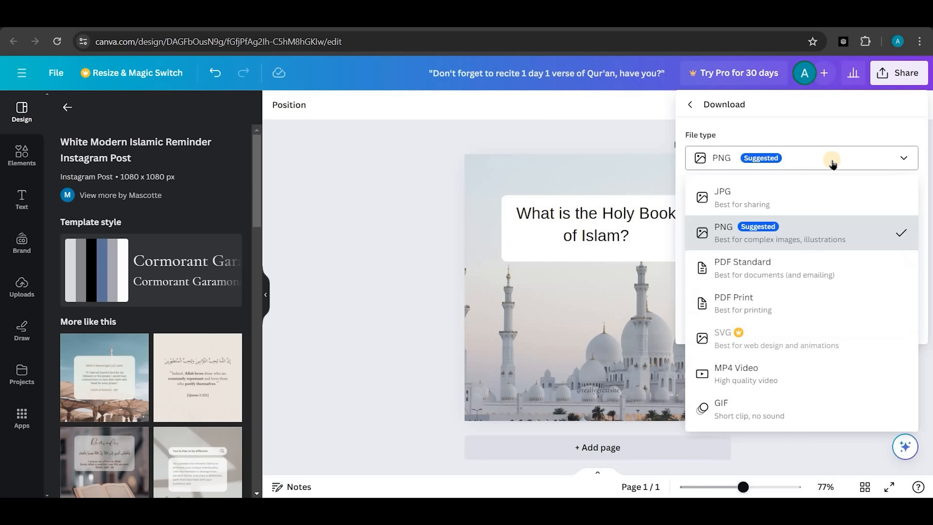
{"action": "left_click", "coordinate": [752, 201]}
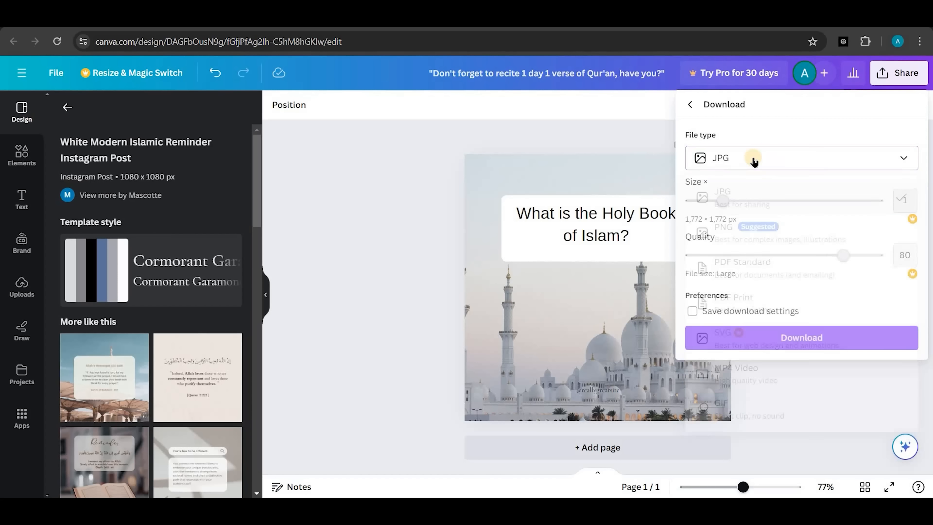
{"action": "left_click", "coordinate": [791, 338]}
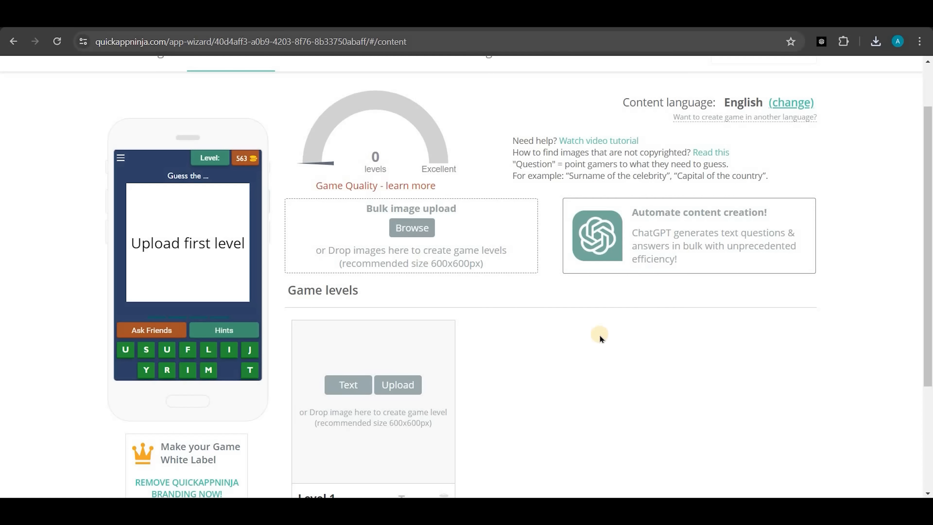
Switch to QuickAppNinja and upload the downloaded holy book question image as the picture for Level 1
{"action": "scroll", "coordinate": [403, 389], "scroll_direction": "down", "scroll_amount": 2}
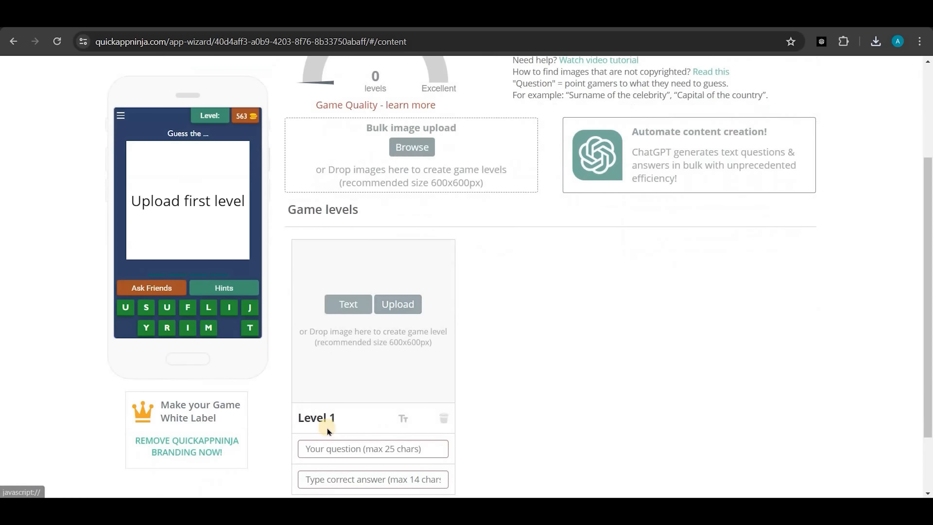
{"action": "left_click", "coordinate": [403, 304]}
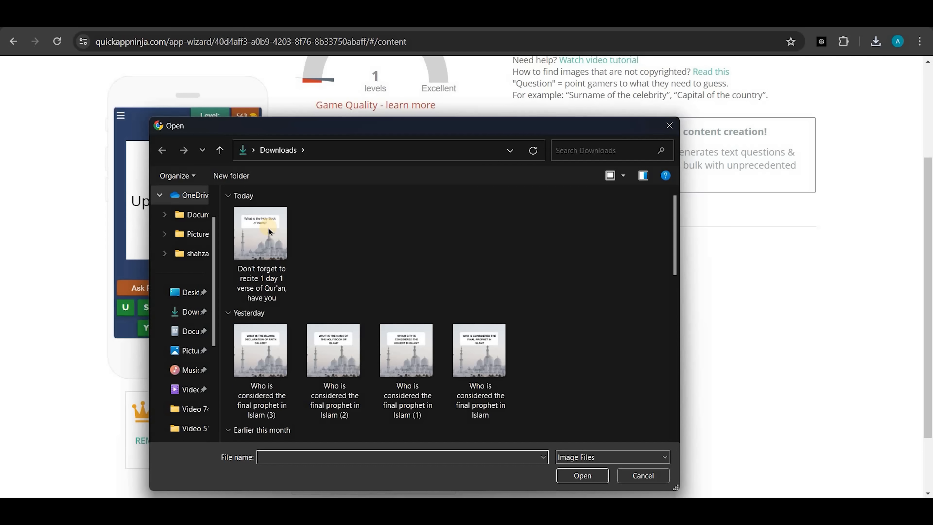
{"action": "double_click", "coordinate": [269, 231]}
Set Level 1's question to "Write Correct Answer" and its answer to "Quran", as given in ChatGPT
{"action": "scroll", "coordinate": [529, 333], "scroll_direction": "down", "scroll_amount": 2}
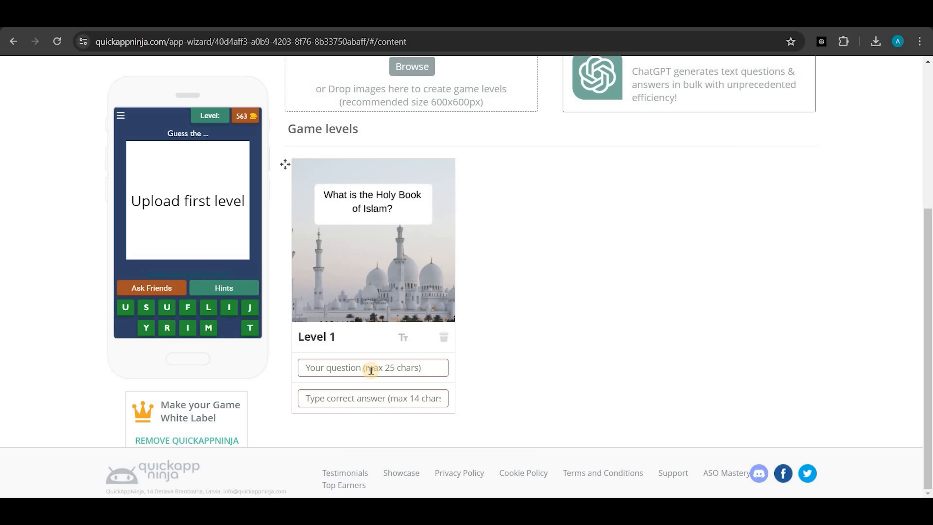
{"action": "mouse_move", "coordinate": [404, 208]}
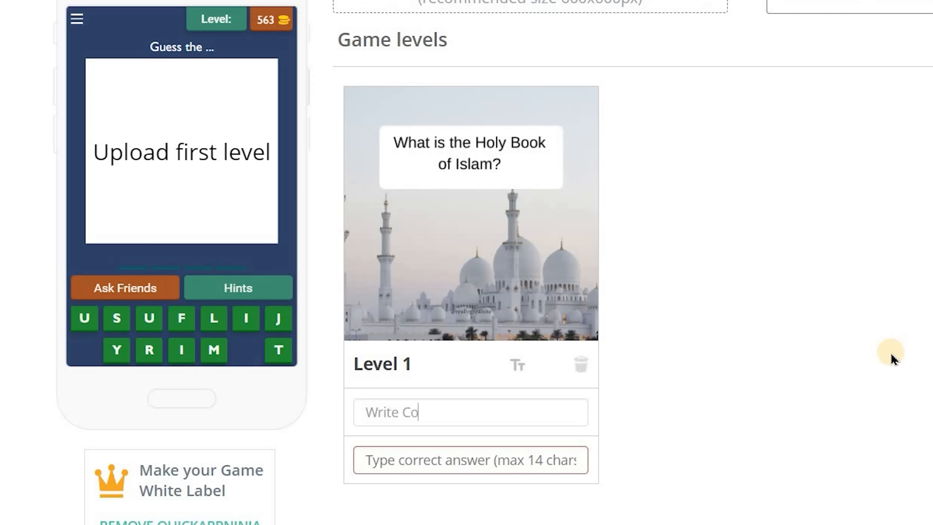
{"action": "type", "text": "Answer"}
{"action": "left_click", "coordinate": [426, 466]}
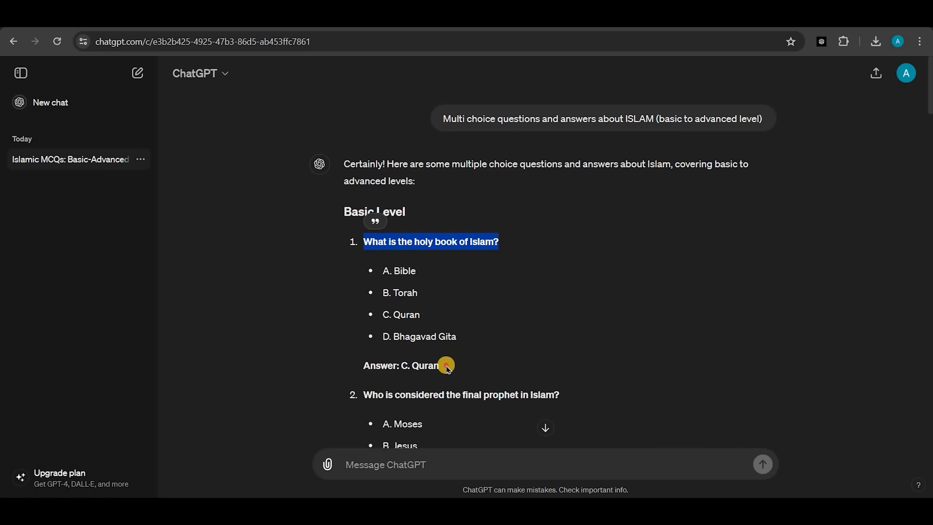
{"action": "left_click", "coordinate": [421, 367]}
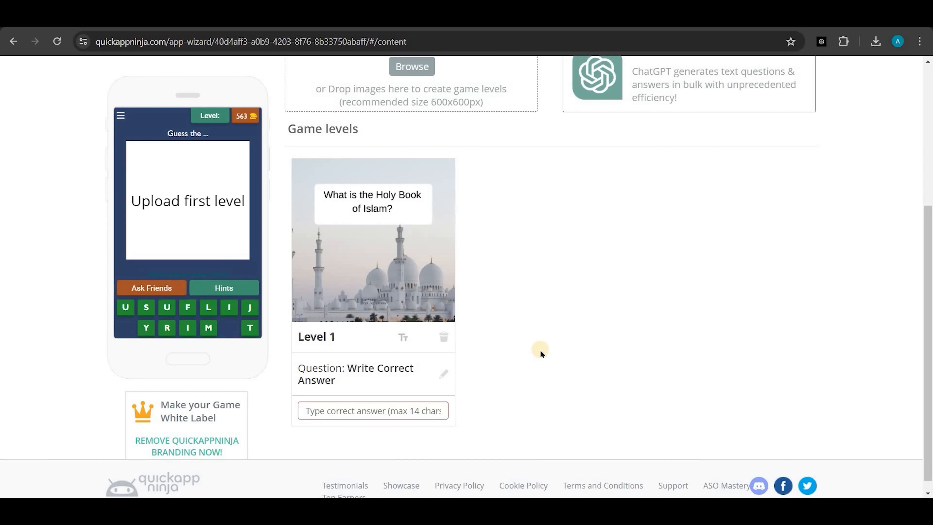
{"action": "type", "text": "Quran"}
{"action": "key", "text": "Return"}
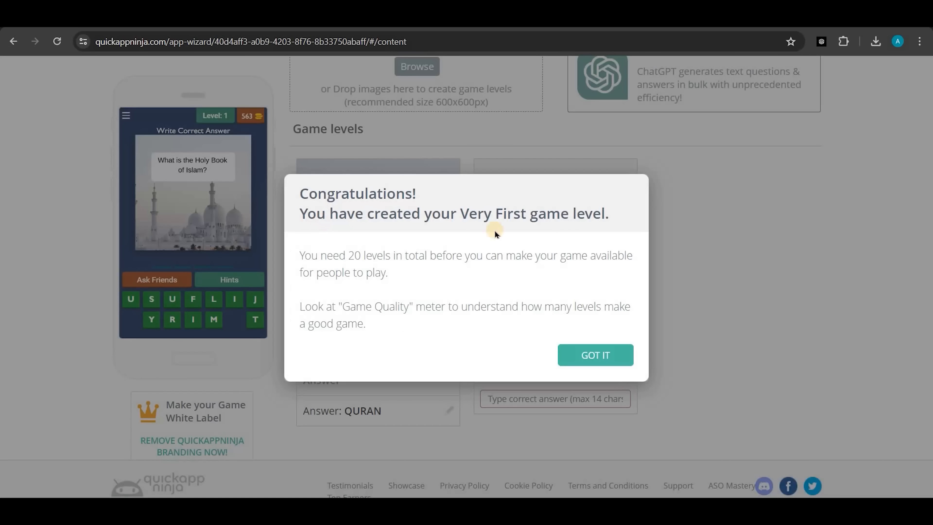
{"action": "left_click", "coordinate": [600, 359]}
{"action": "scroll", "coordinate": [740, 312], "scroll_direction": "up", "scroll_amount": 2}
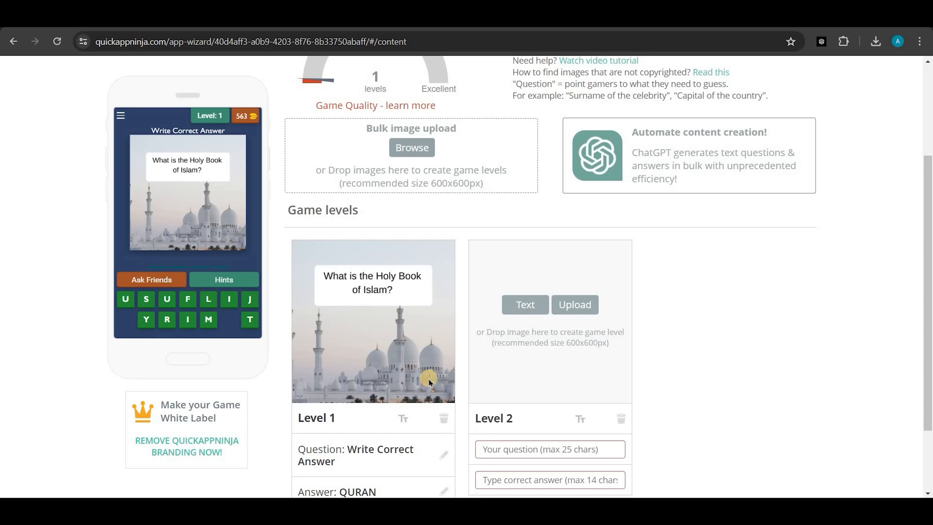
{"action": "scroll", "coordinate": [813, 252], "scroll_direction": "down", "scroll_amount": 3}
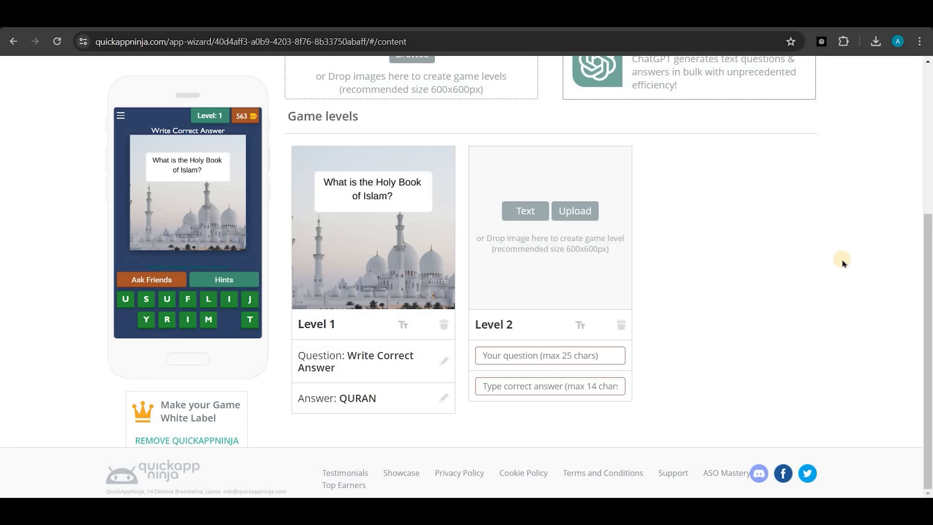
{"action": "scroll", "coordinate": [801, 280], "scroll_direction": "up", "scroll_amount": 2}
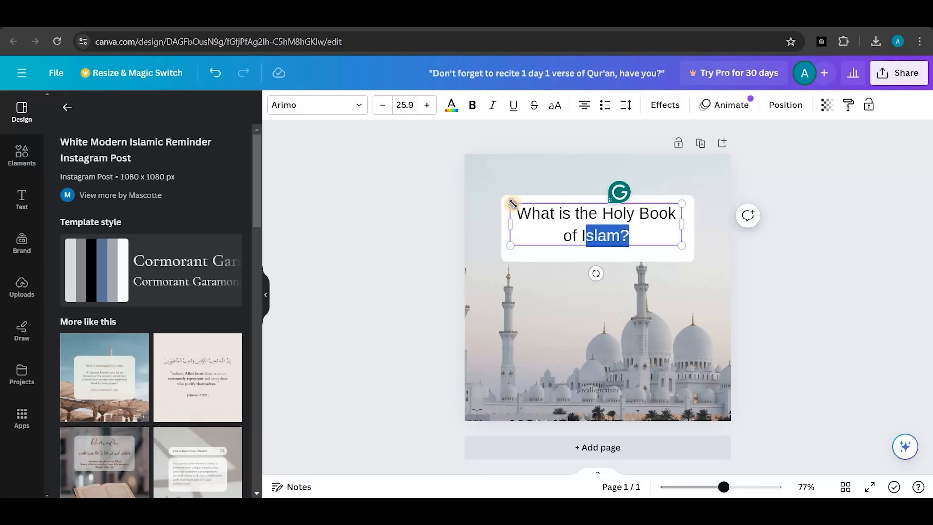
Replace the card's question in Canva with "Who is considered the final prophet in Islam?" and download the design as JPG
{"action": "key", "text": "ctrl+a"}
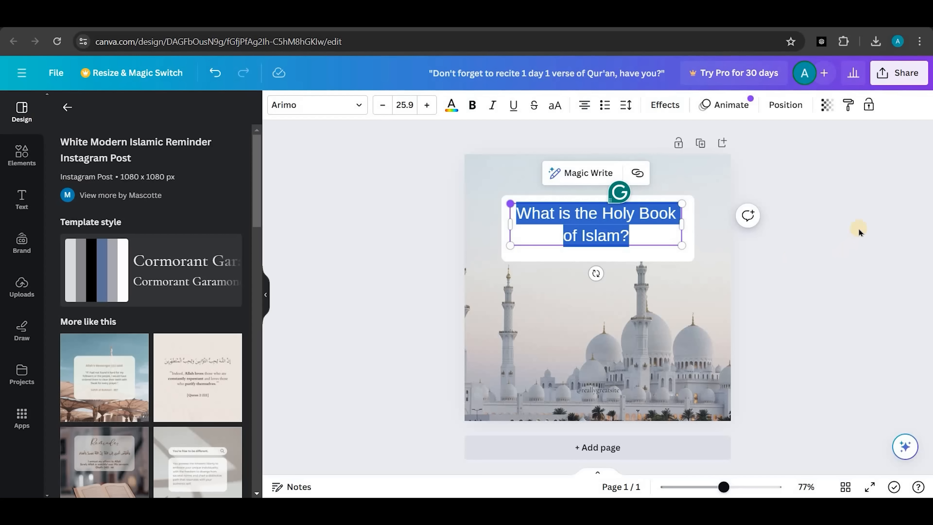
{"action": "type", "text": "Who is considered the final prophet in Islam?"}
{"action": "left_click", "coordinate": [900, 73]}
{"action": "left_click", "coordinate": [752, 344]}
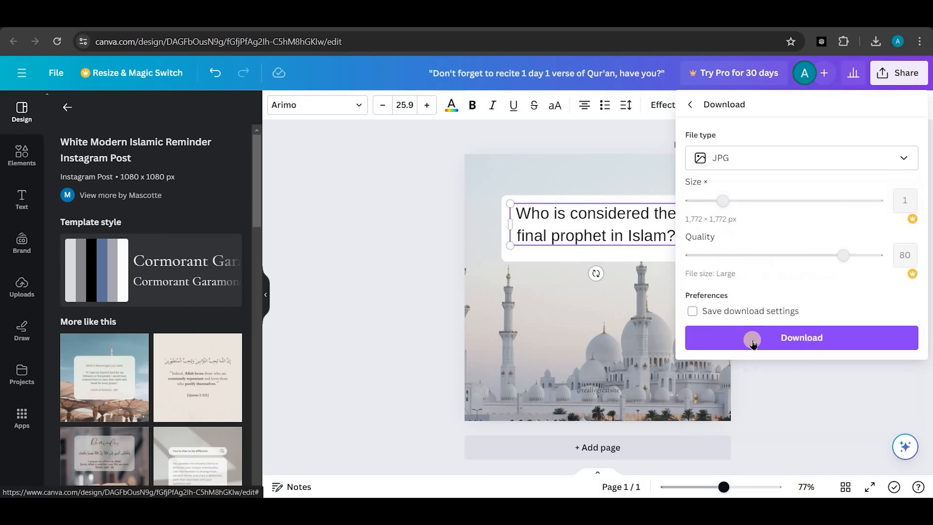
{"action": "left_click", "coordinate": [752, 343]}
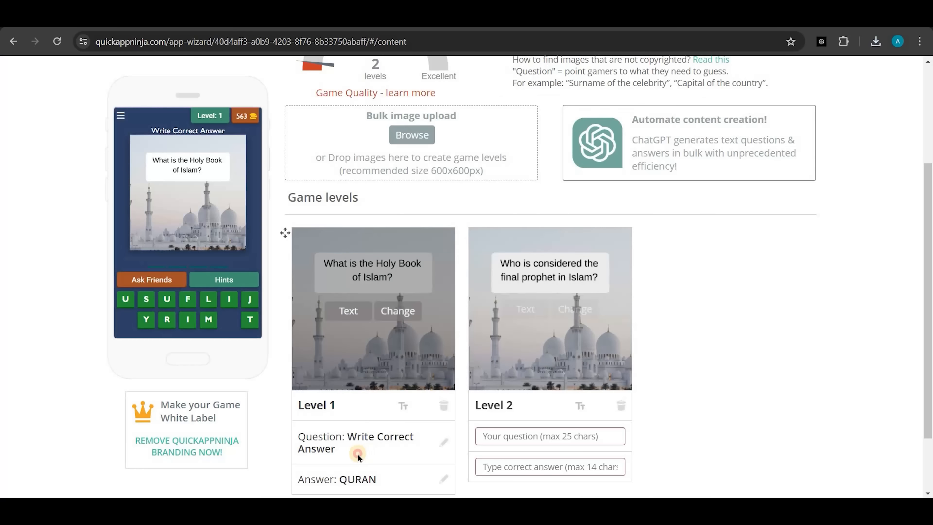
Copy Level 1's question text "Write Correct Answer" in QuickAppNinja into Level 2's question
{"action": "left_click_drag", "start_coordinate": [347, 437], "coordinate": [444, 459]}
{"action": "key", "text": "ctrl+c"}
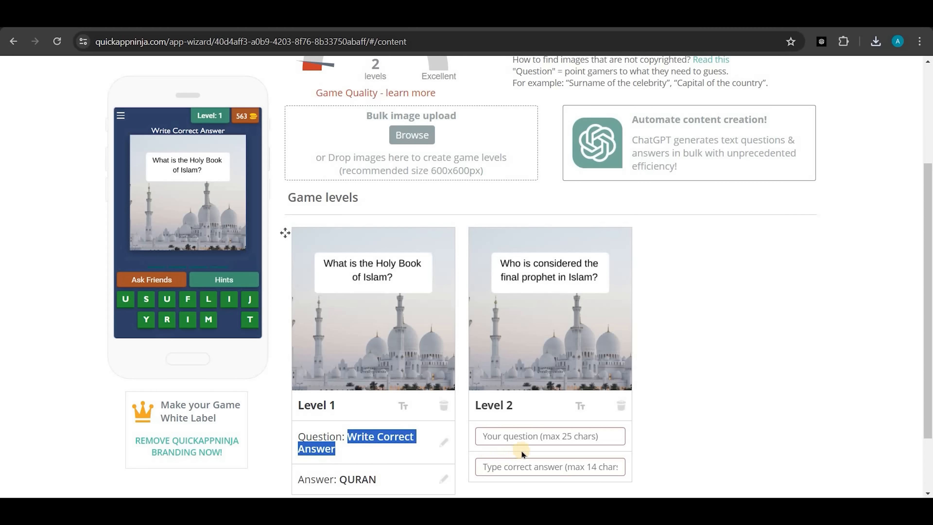
{"action": "left_click", "coordinate": [525, 435]}
{"action": "key", "text": "ctrl+v"}
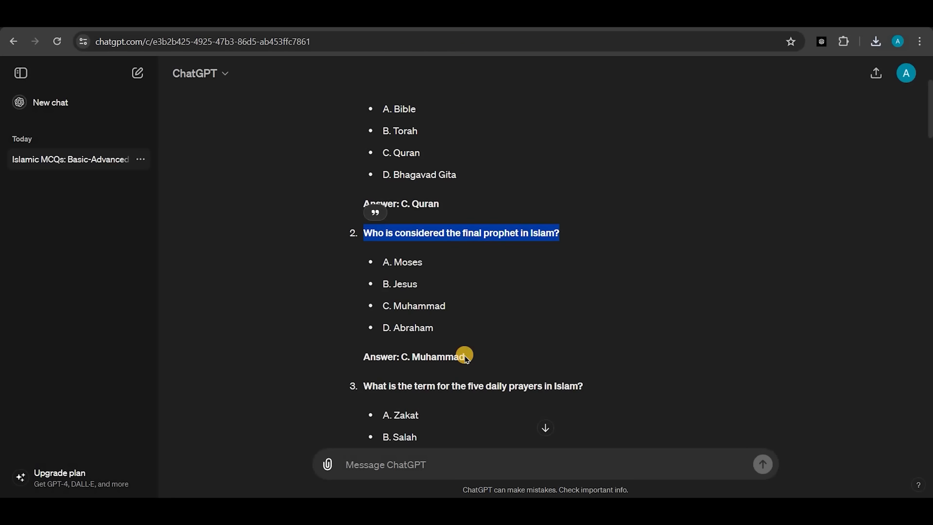
Copy the answer "Muhammad" from ChatGPT and enter it as Level 2's correct answer in QuickAppNinja
{"action": "double_click", "coordinate": [456, 356]}
{"action": "key", "text": "ctrl+c"}
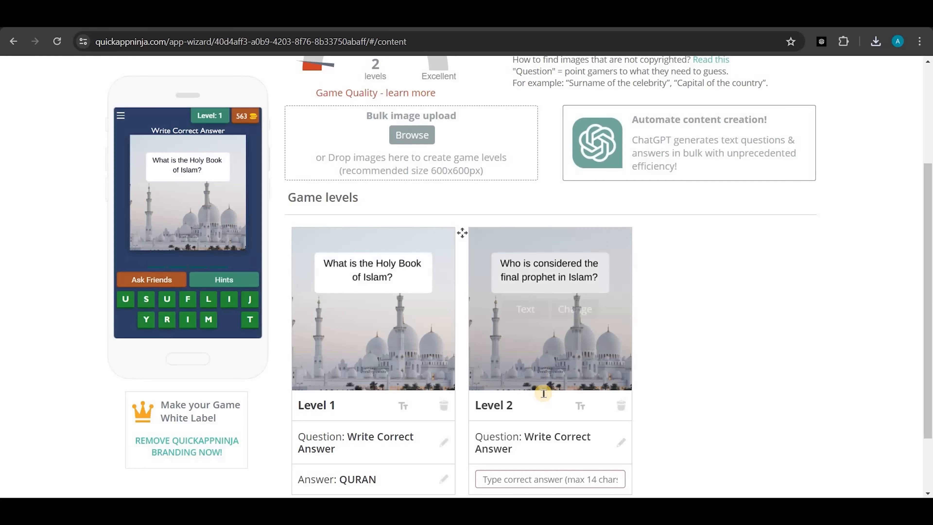
{"action": "scroll", "coordinate": [540, 389], "scroll_direction": "down", "scroll_amount": 3}
{"action": "key", "text": "ctrl+v"}
{"action": "key", "text": "Return"}
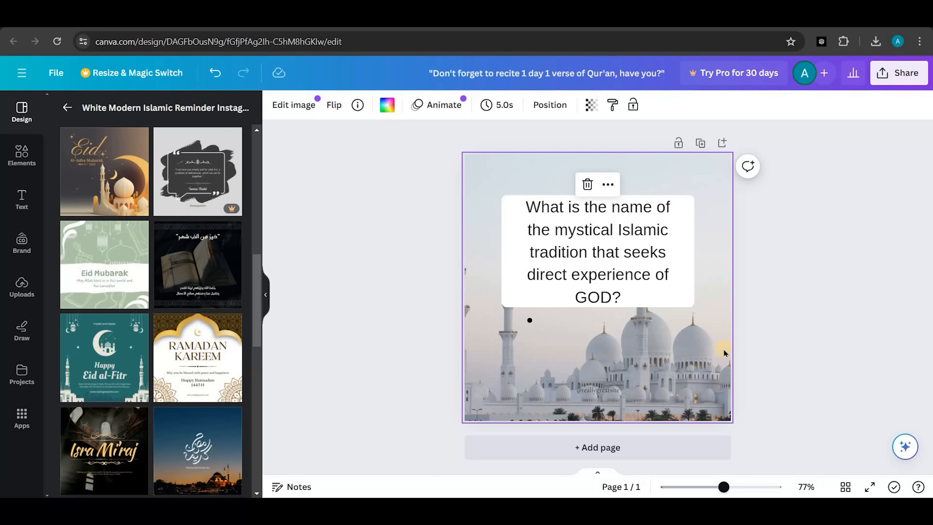
{"action": "scroll", "coordinate": [150, 294], "scroll_direction": "up", "scroll_amount": 5}
{"action": "scroll", "coordinate": [150, 294], "scroll_direction": "down", "scroll_amount": 1}
{"action": "left_click", "coordinate": [104, 403]}
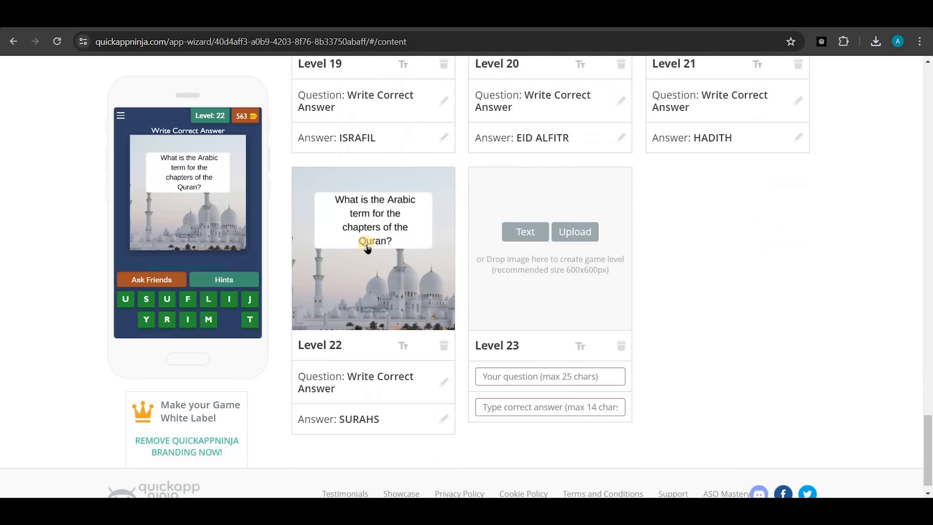
Try Theme #1 on the game's design and settle on Theme #9
{"action": "mouse_move", "coordinate": [368, 248]}
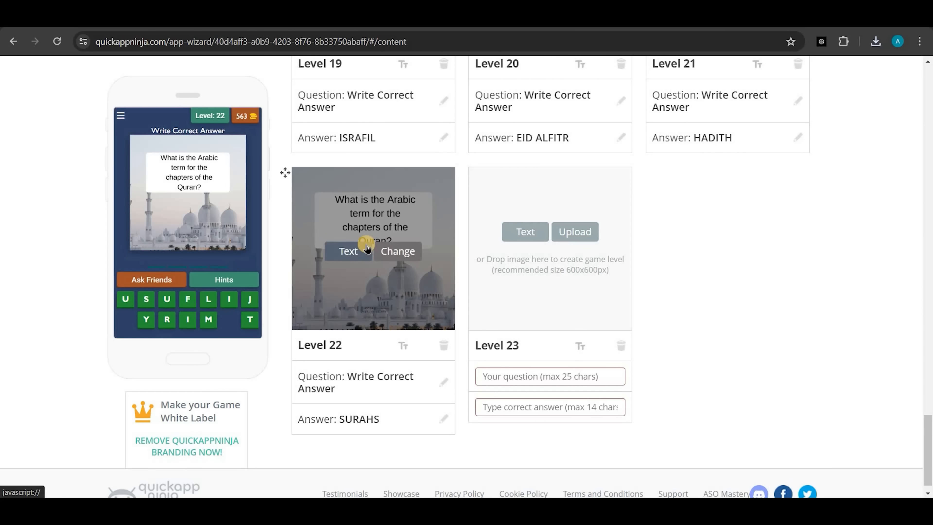
{"action": "scroll", "coordinate": [367, 248], "scroll_direction": "up", "scroll_amount": 20}
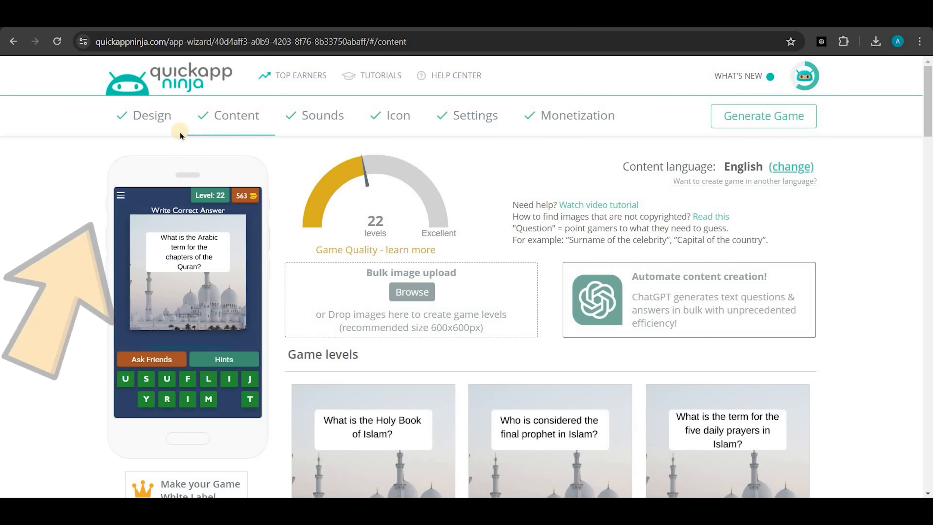
{"action": "left_click", "coordinate": [156, 124]}
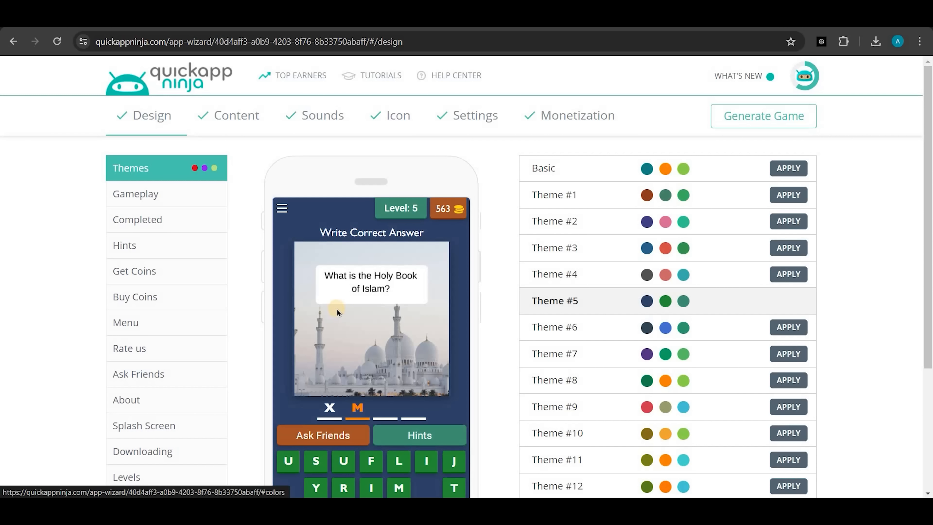
{"action": "left_click", "coordinate": [795, 193]}
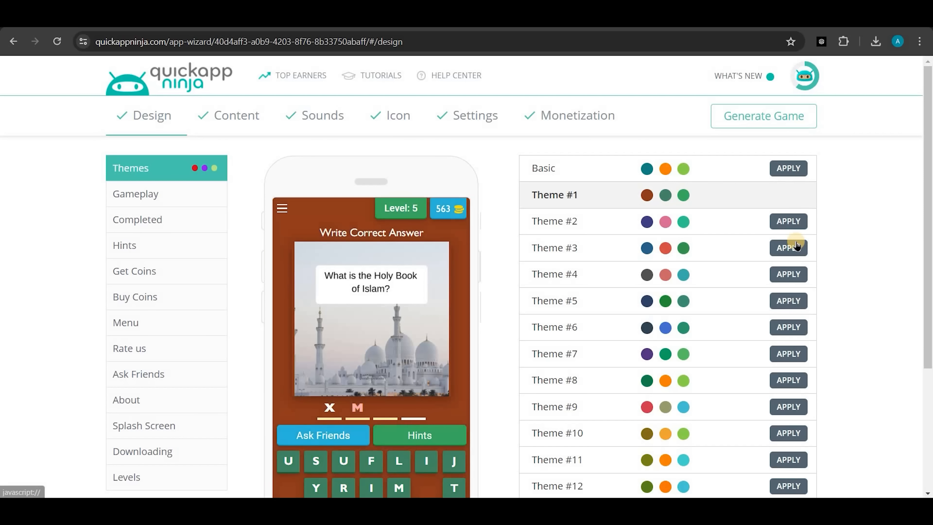
{"action": "left_click", "coordinate": [789, 407]}
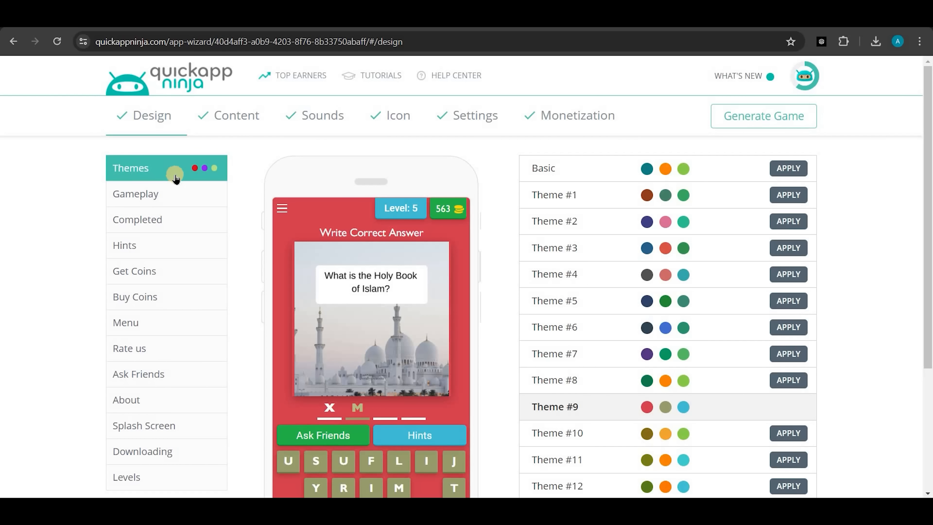
Review the game's design sections, level contents, sound settings and the icon with its Google Play preview
{"action": "scroll", "coordinate": [177, 175], "scroll_direction": "down", "scroll_amount": 2}
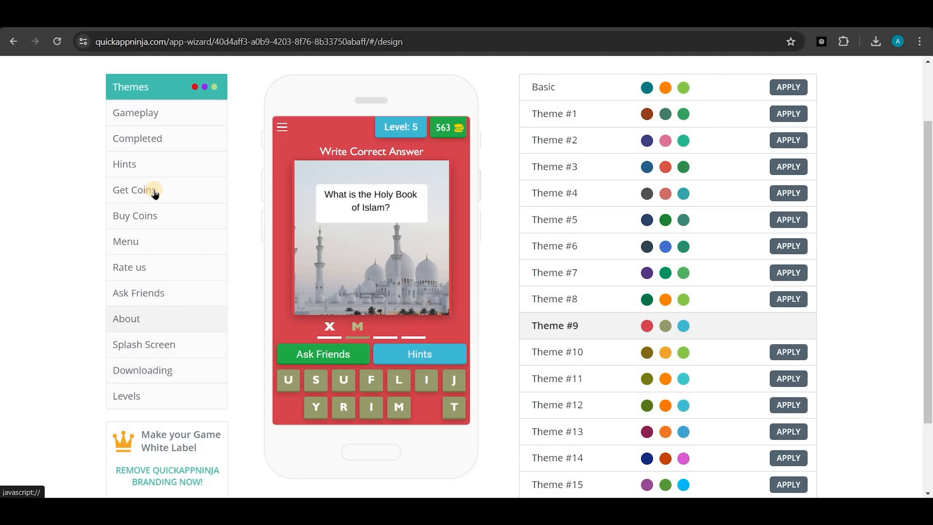
{"action": "scroll", "coordinate": [147, 165], "scroll_direction": "up", "scroll_amount": 2}
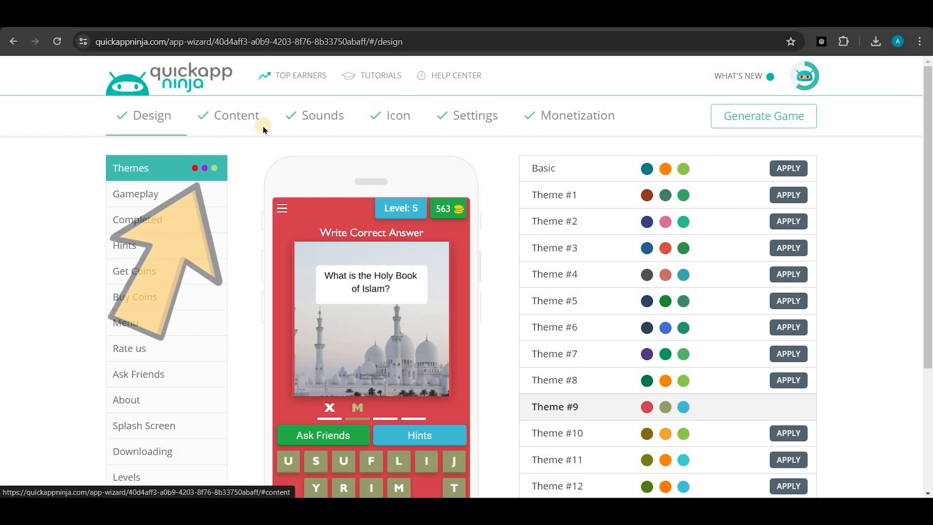
{"action": "left_click", "coordinate": [239, 117]}
{"action": "scroll", "coordinate": [423, 294], "scroll_direction": "down", "scroll_amount": 15}
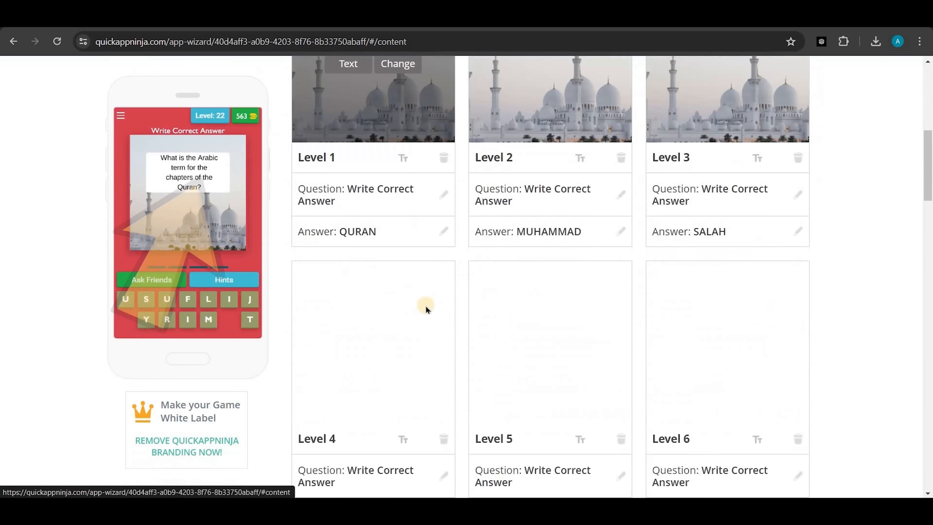
{"action": "scroll", "coordinate": [312, 128], "scroll_direction": "up", "scroll_amount": 15}
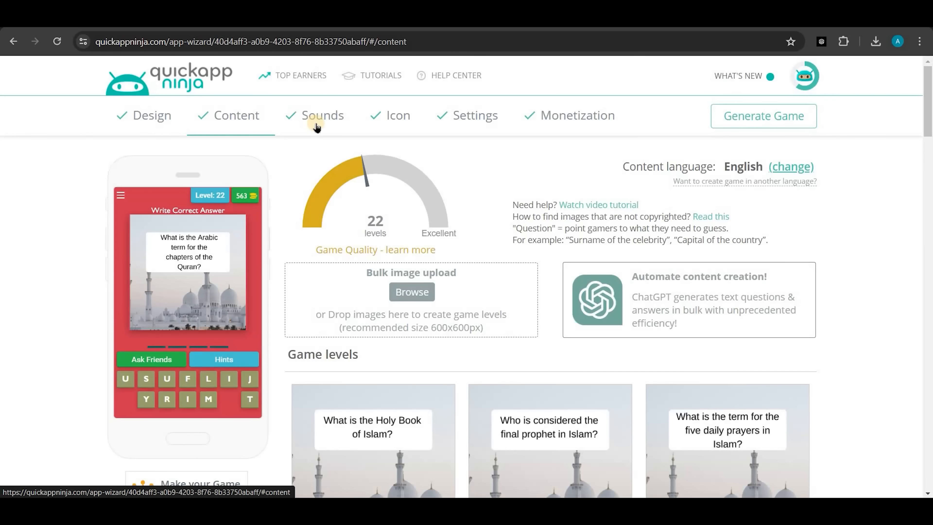
{"action": "left_click", "coordinate": [320, 124]}
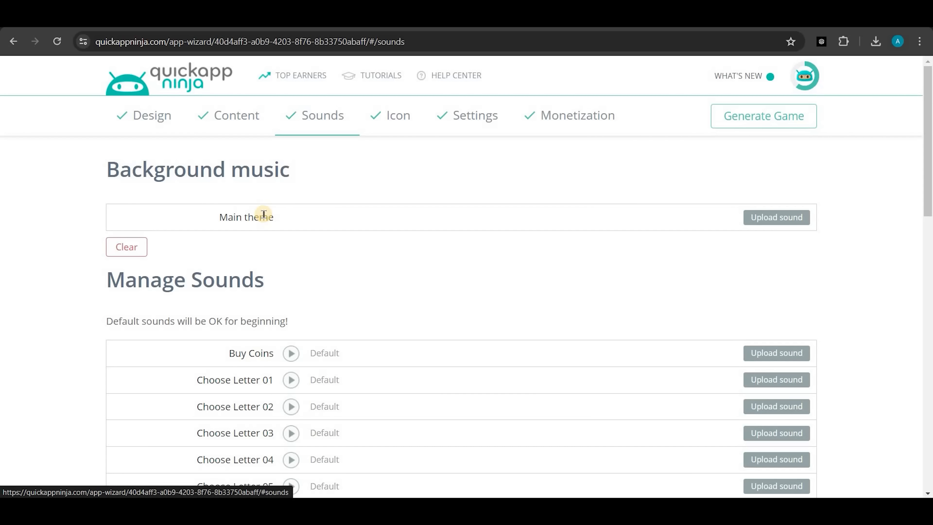
{"action": "left_click", "coordinate": [397, 118]}
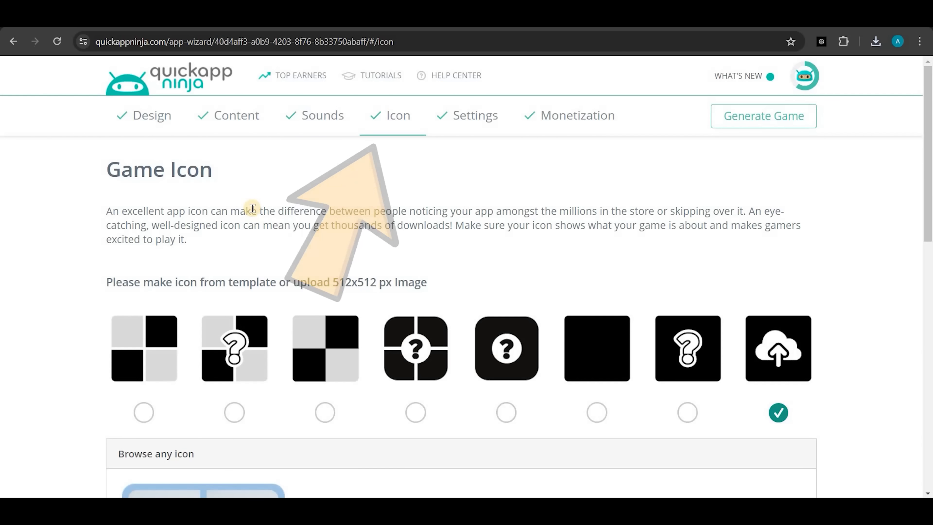
{"action": "scroll", "coordinate": [253, 208], "scroll_direction": "down", "scroll_amount": 10}
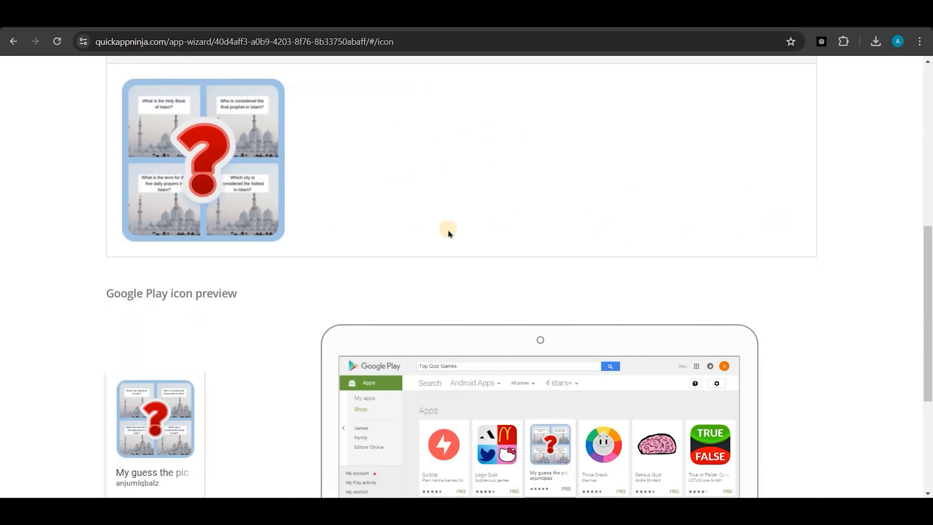
Check the Game Icon image requirements and create a custom-size Canva design 512 px wide for the icon
{"action": "scroll", "coordinate": [448, 230], "scroll_direction": "down", "scroll_amount": 5}
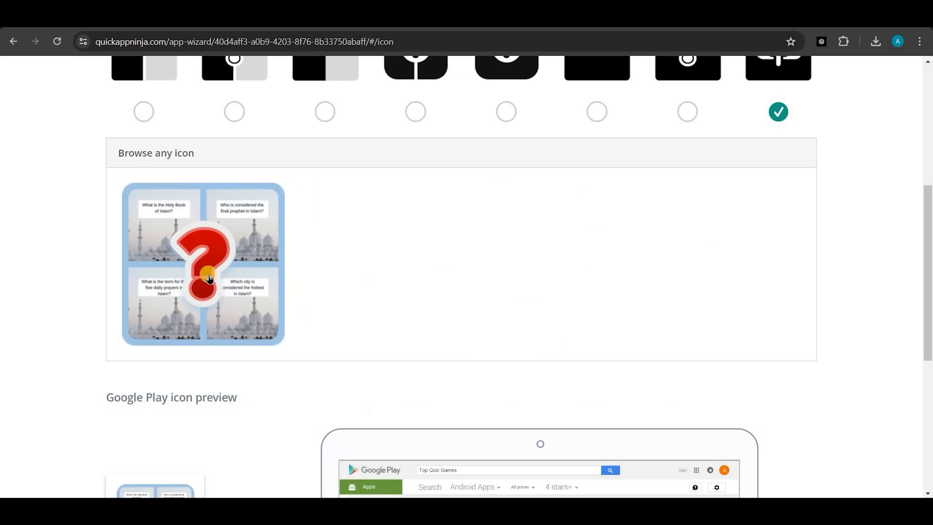
{"action": "mouse_move", "coordinate": [209, 276]}
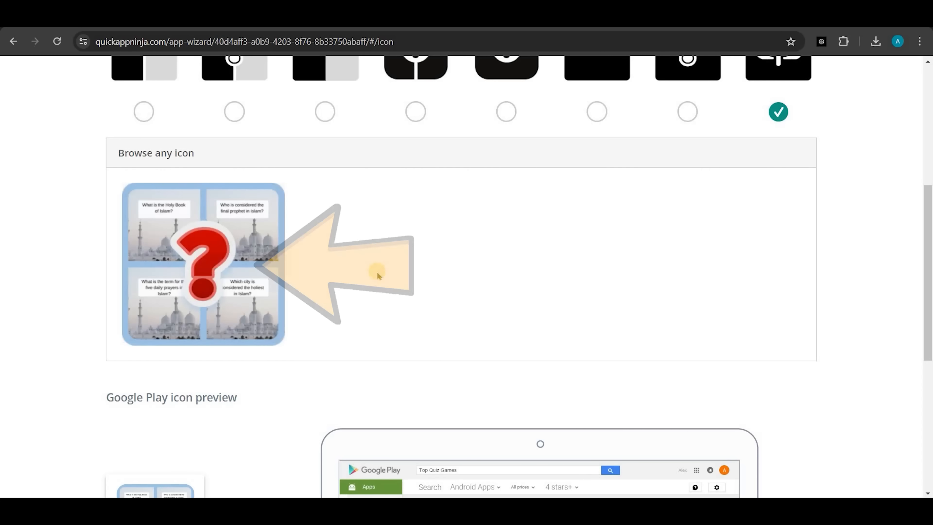
{"action": "scroll", "coordinate": [338, 285], "scroll_direction": "up", "scroll_amount": 7}
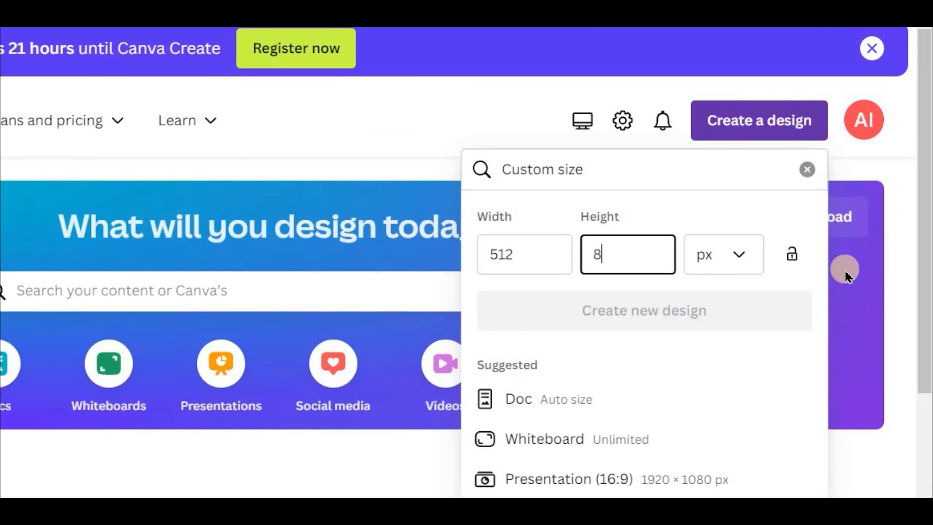
{"action": "type", "text": "12"}
{"action": "left_click", "coordinate": [691, 308]}
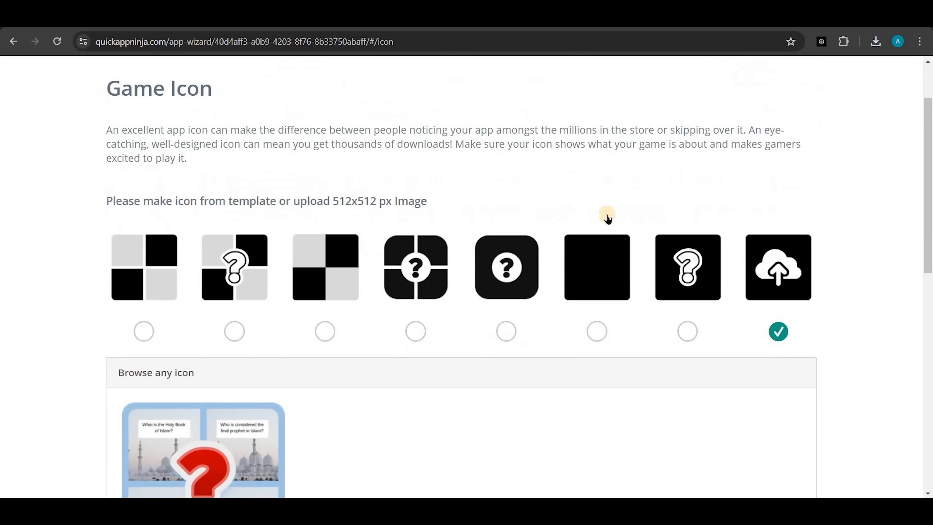
Replace the uploaded game icon in QuickAppNinja with an image from the Downloads folder
{"action": "scroll", "coordinate": [606, 212], "scroll_direction": "down", "scroll_amount": 2}
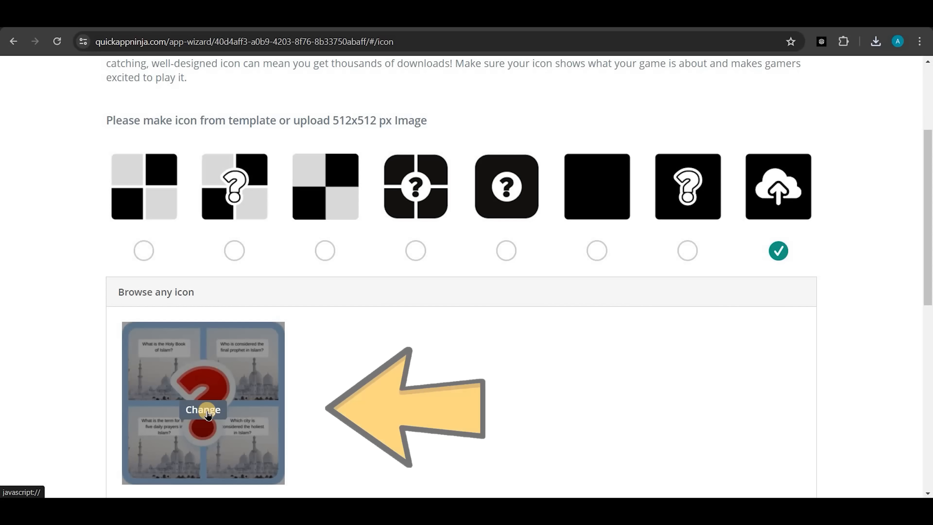
{"action": "left_click", "coordinate": [207, 412]}
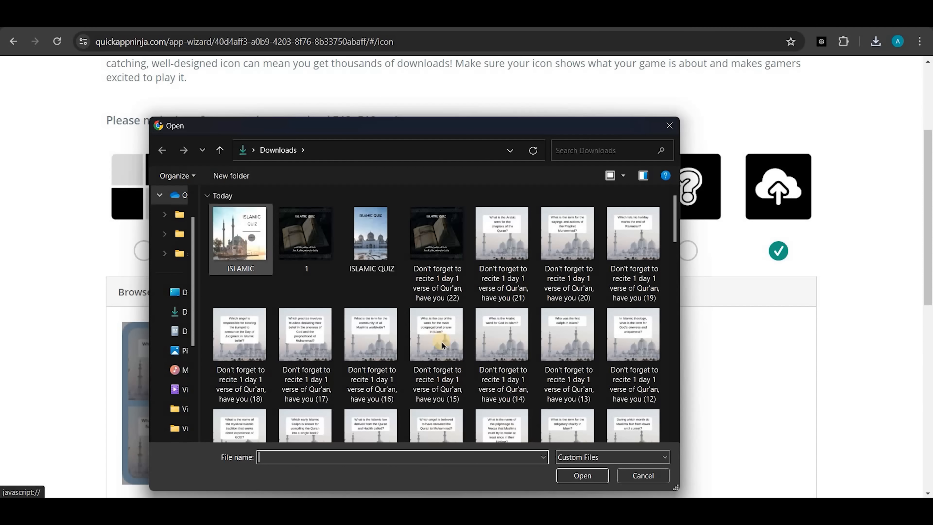
{"action": "double_click", "coordinate": [442, 342]}
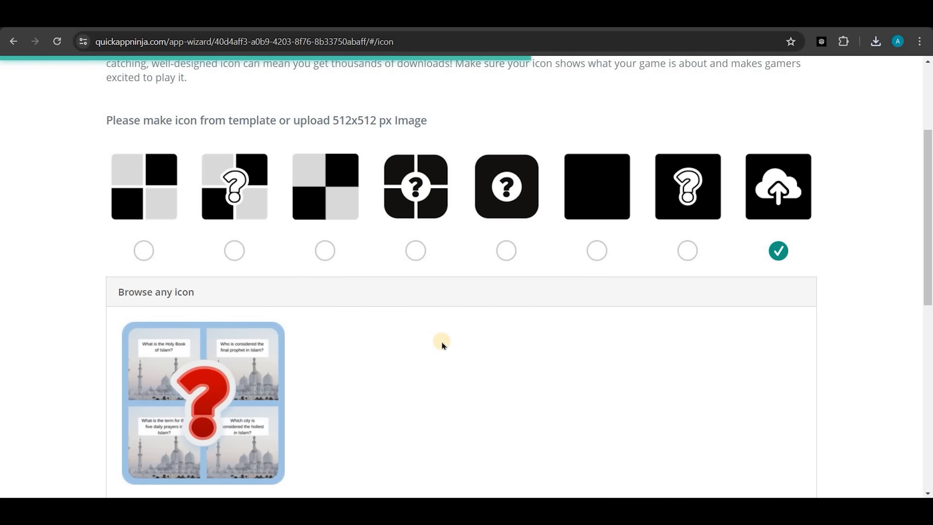
Set the game name to "ISLAM QUIZ" in the general game settings
{"action": "scroll", "coordinate": [473, 123], "scroll_direction": "up", "scroll_amount": 5}
{"action": "left_click", "coordinate": [473, 121]}
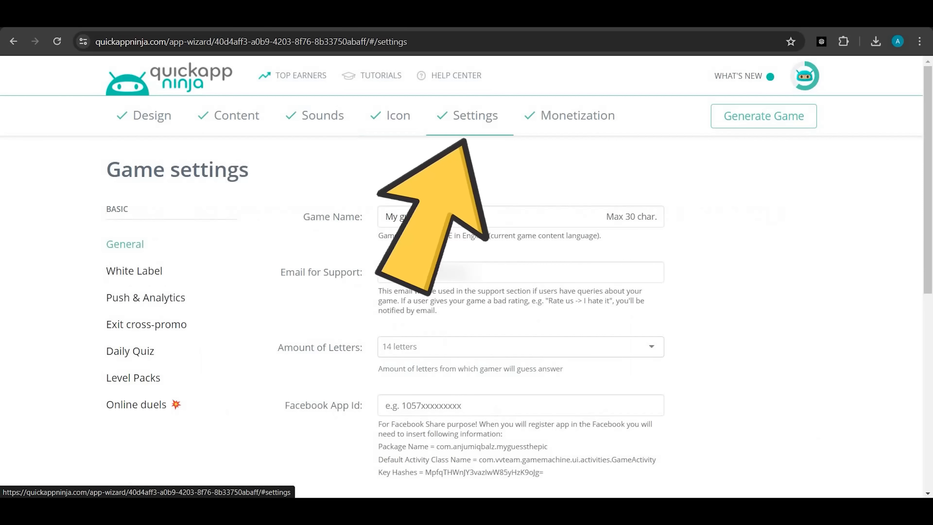
{"action": "type", "text": "ISL"}
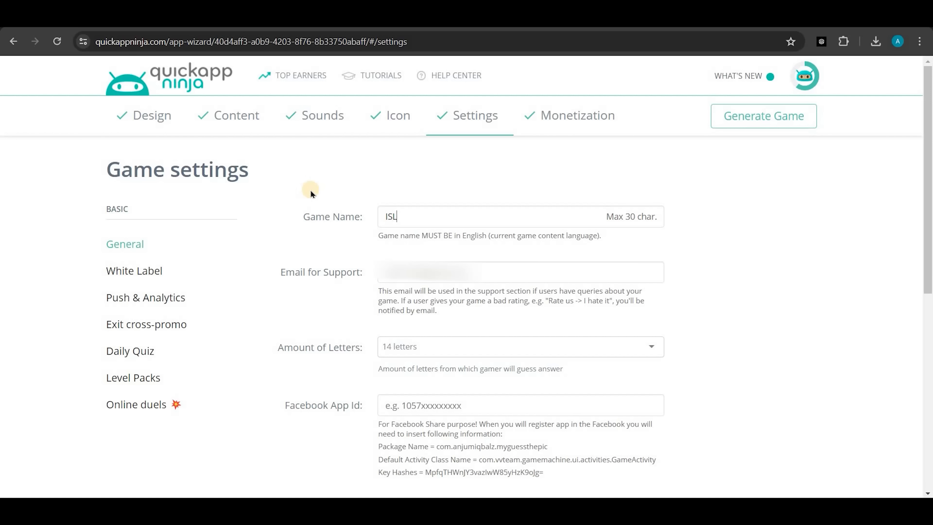
{"action": "type", "text": "AM QUIZ"}
Set the amount of letters from which gamers guess the answer to 18 letters
{"action": "left_click", "coordinate": [485, 351]}
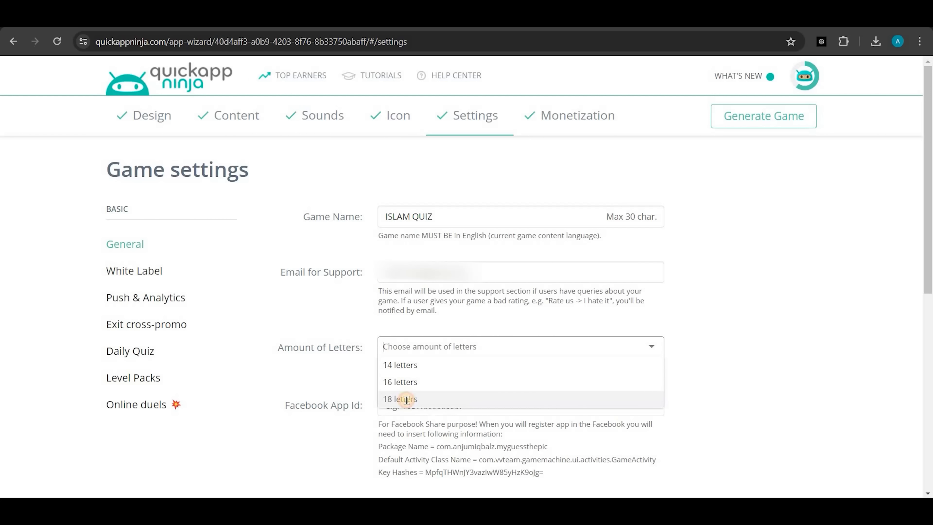
{"action": "left_click", "coordinate": [395, 366]}
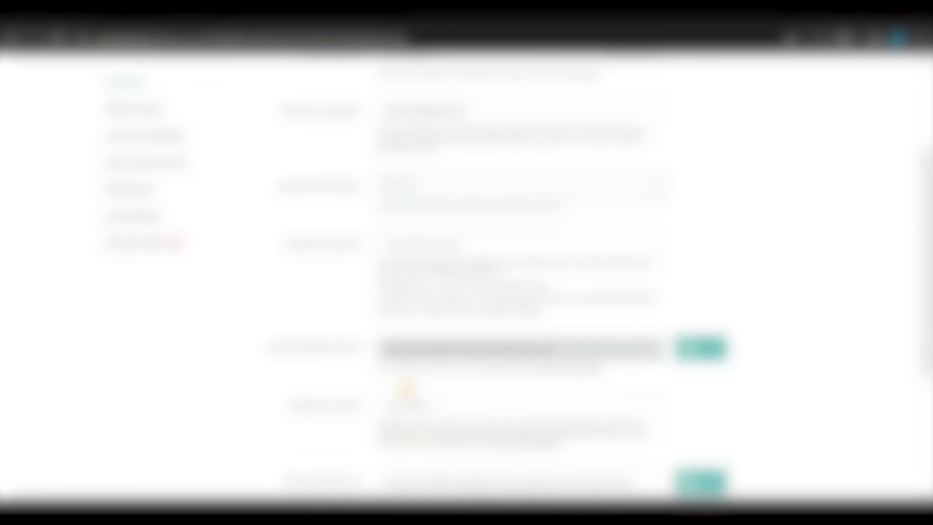
{"action": "scroll", "coordinate": [407, 326], "scroll_direction": "down", "scroll_amount": 1}
{"action": "scroll", "coordinate": [407, 306], "scroll_direction": "up", "scroll_amount": 4}
{"action": "scroll", "coordinate": [406, 309], "scroll_direction": "up", "scroll_amount": 4}
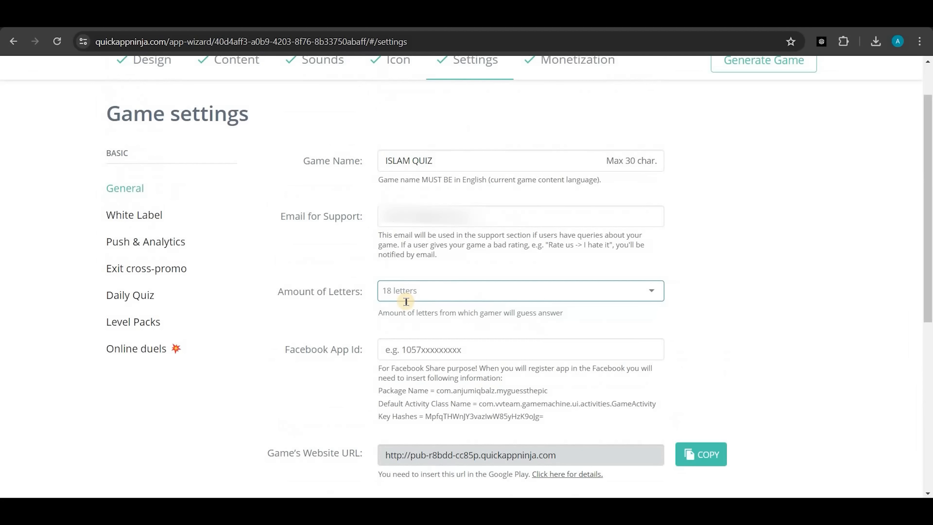
{"action": "scroll", "coordinate": [406, 301], "scroll_direction": "up", "scroll_amount": 2}
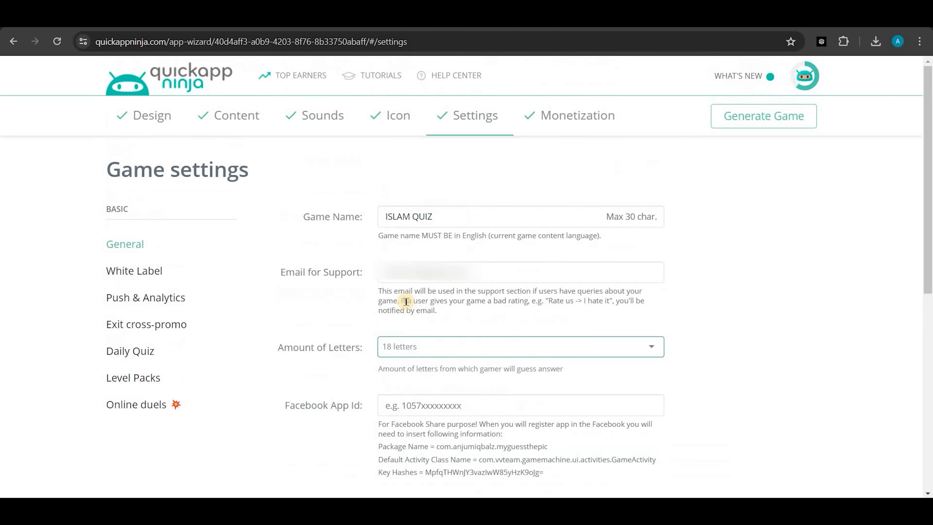
Try to enable AdMob by Google in the game's monetization and look over its ad ID fields and connector
{"action": "left_click", "coordinate": [577, 122]}
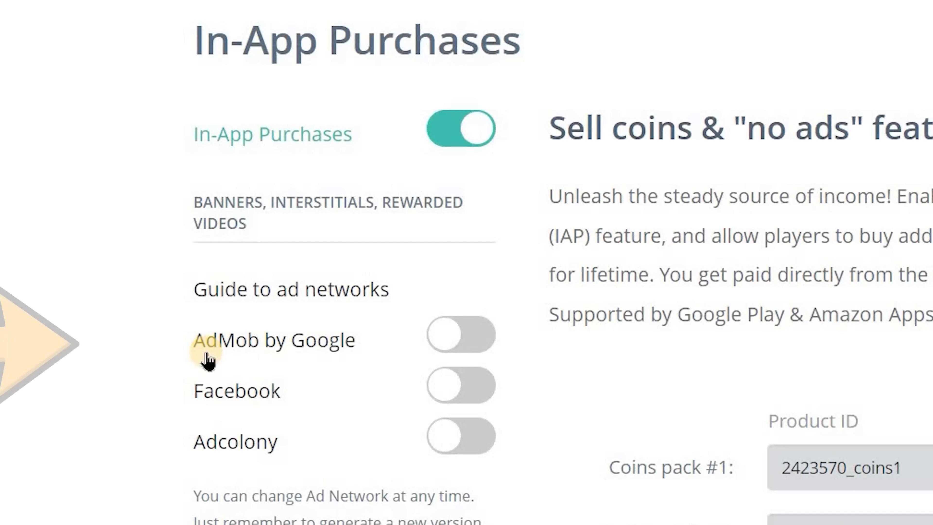
{"action": "left_click", "coordinate": [449, 329]}
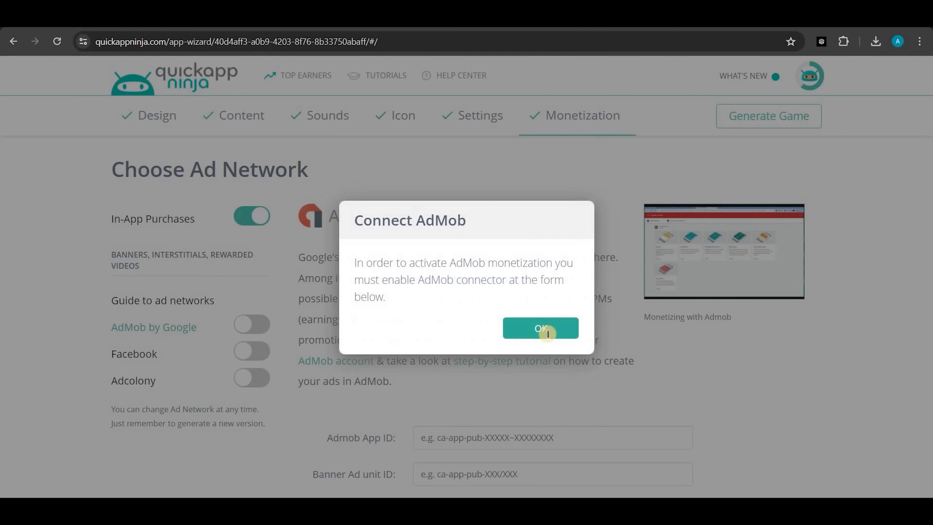
{"action": "left_click", "coordinate": [543, 330]}
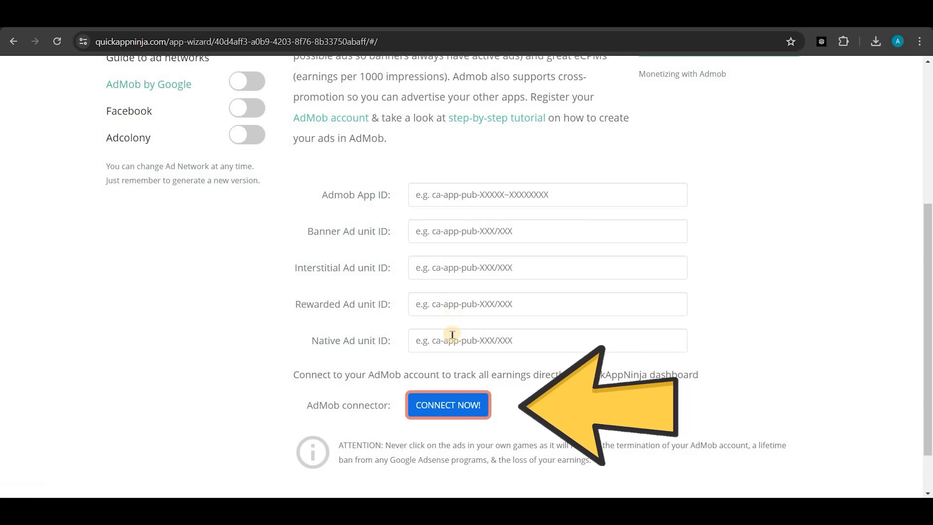
{"action": "scroll", "coordinate": [452, 336], "scroll_direction": "up", "scroll_amount": 2}
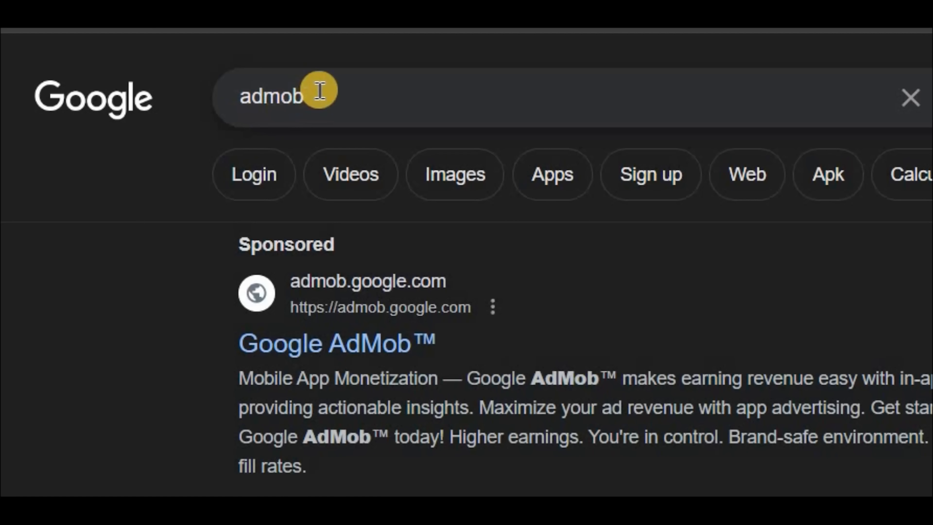
Open the Google AdMob site from the search results and begin signing up with the existing Google account
{"action": "left_click", "coordinate": [365, 351]}
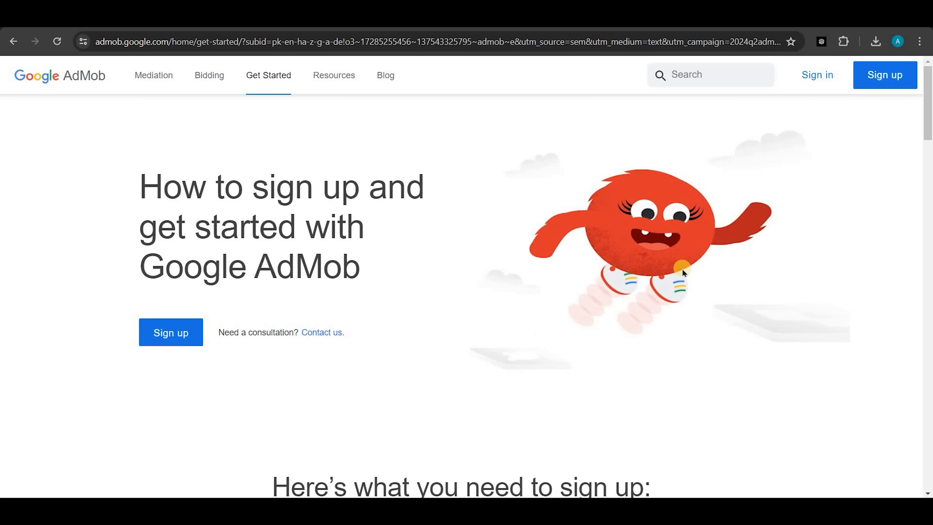
{"action": "left_click", "coordinate": [893, 79]}
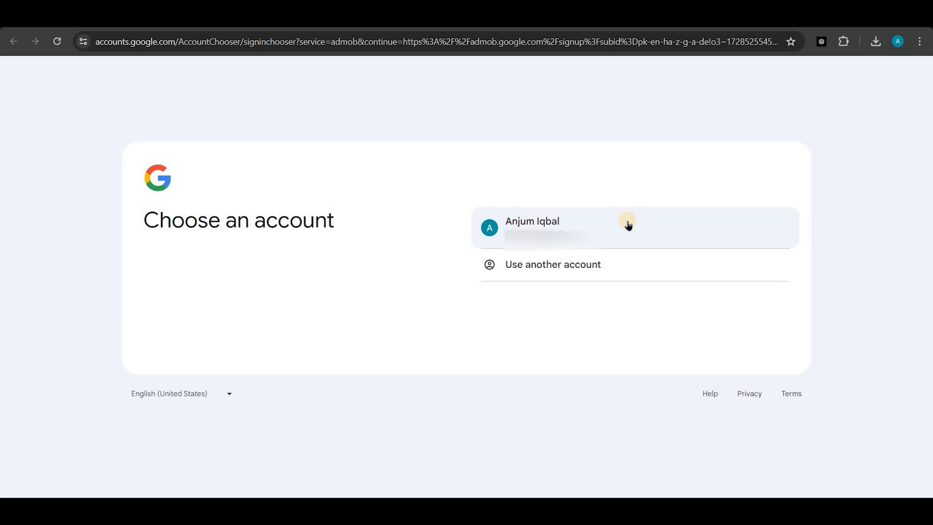
{"action": "left_click", "coordinate": [628, 222]}
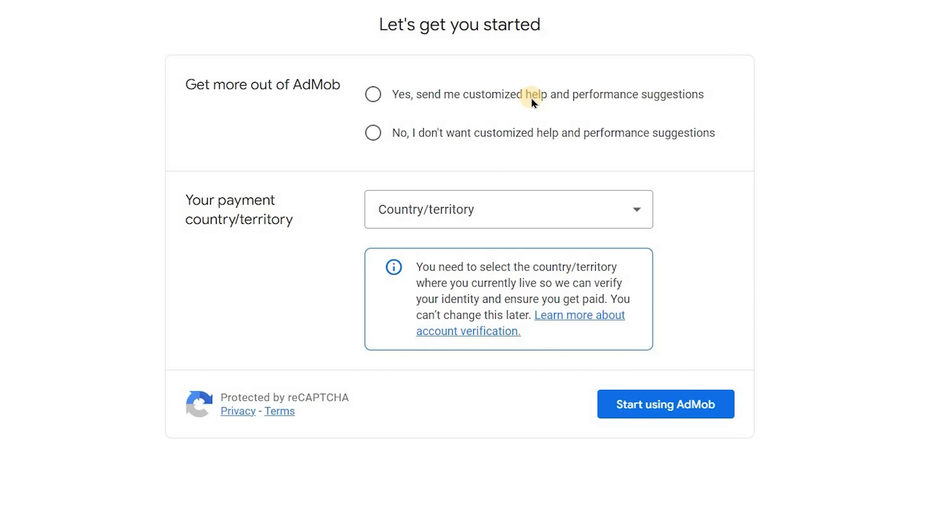
Opt in to customized help and performance suggestions and set the payment country/territory to Pakistan
{"action": "left_click", "coordinate": [373, 96]}
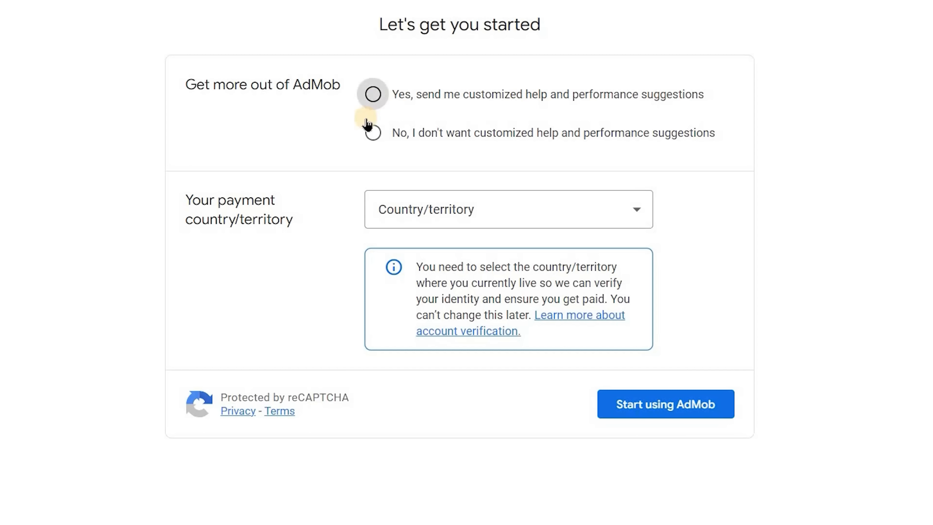
{"action": "left_click", "coordinate": [539, 213]}
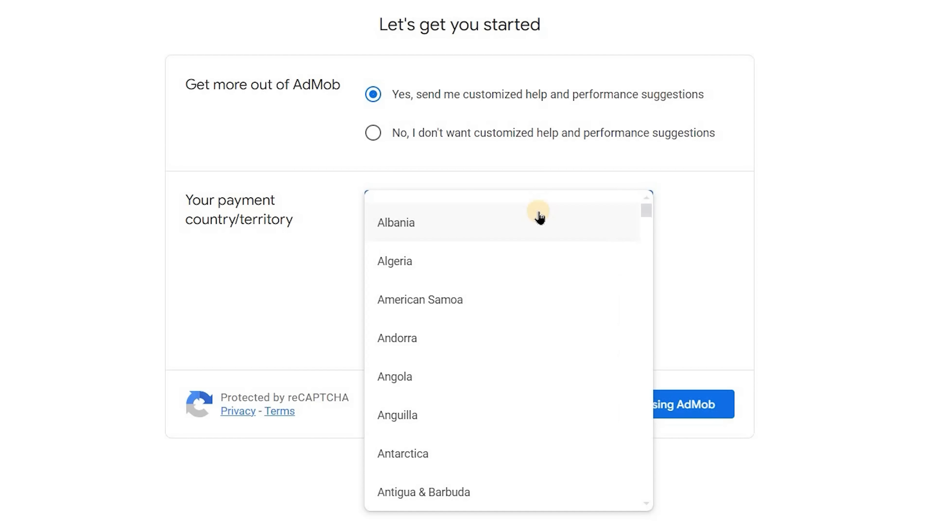
{"action": "key", "text": "p"}
{"action": "key", "text": "Return"}
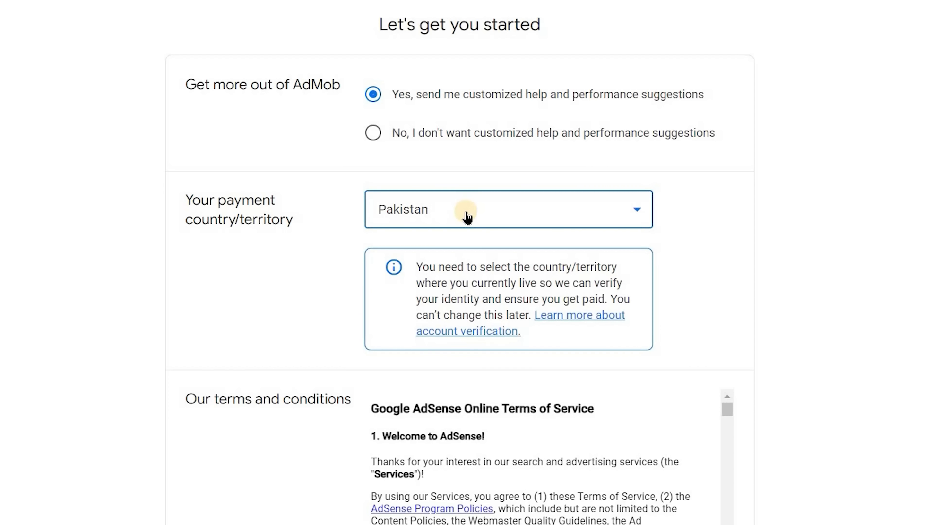
Accept the AdSense terms of service agreement and start using AdMob
{"action": "scroll", "coordinate": [446, 119], "scroll_direction": "down", "scroll_amount": 8}
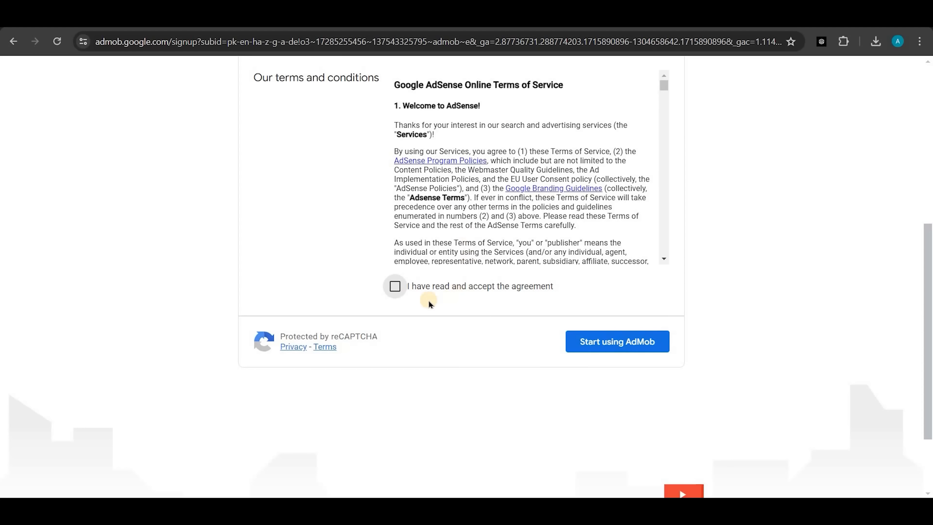
{"action": "left_click", "coordinate": [396, 287]}
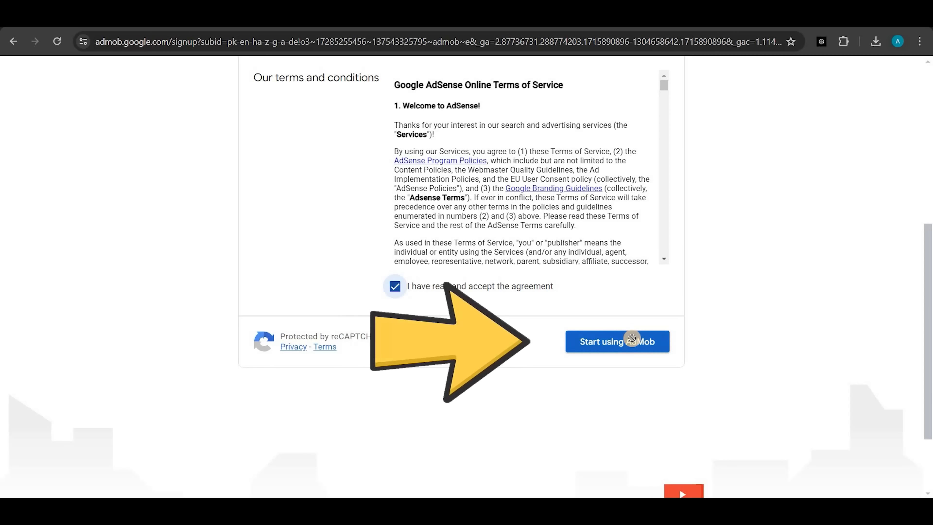
{"action": "left_click", "coordinate": [631, 339]}
{"action": "left_click", "coordinate": [615, 299]}
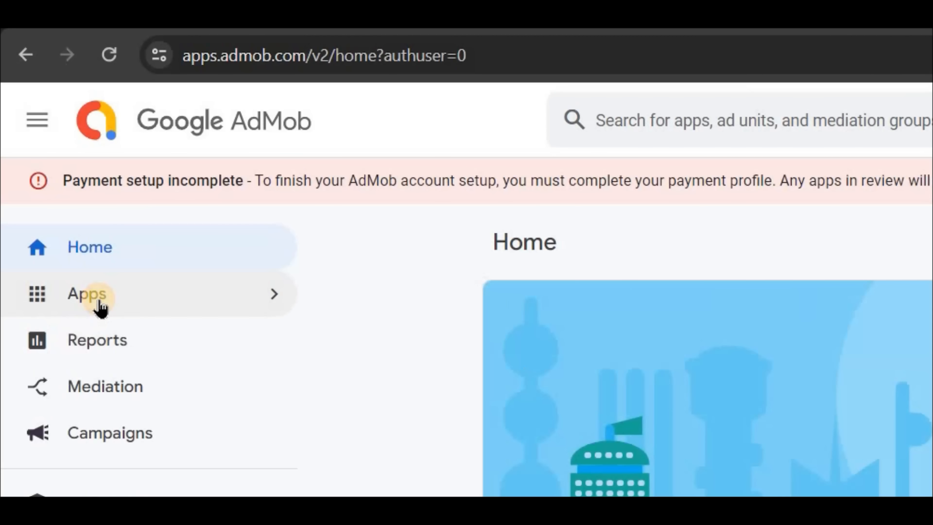
Start adding a first app in AdMob with platform Android and not listed on a supported app store
{"action": "left_click", "coordinate": [51, 174]}
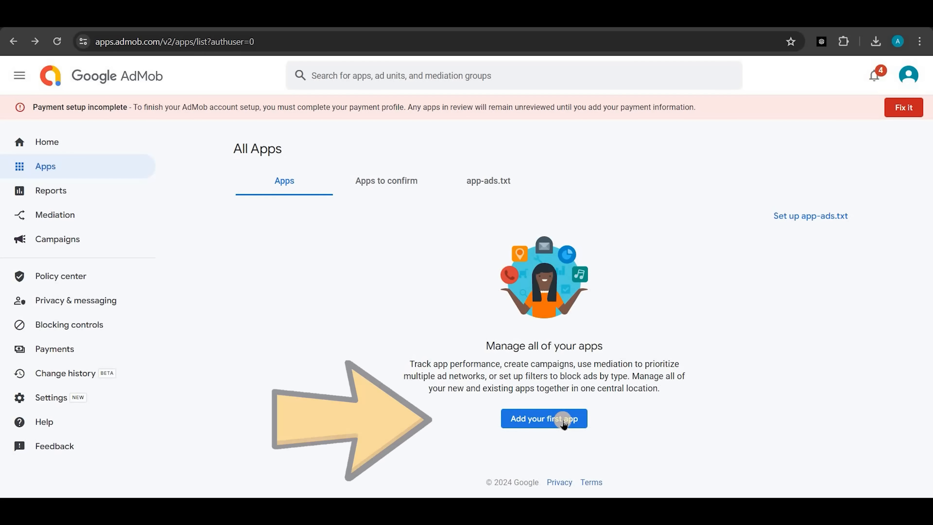
{"action": "left_click", "coordinate": [563, 421]}
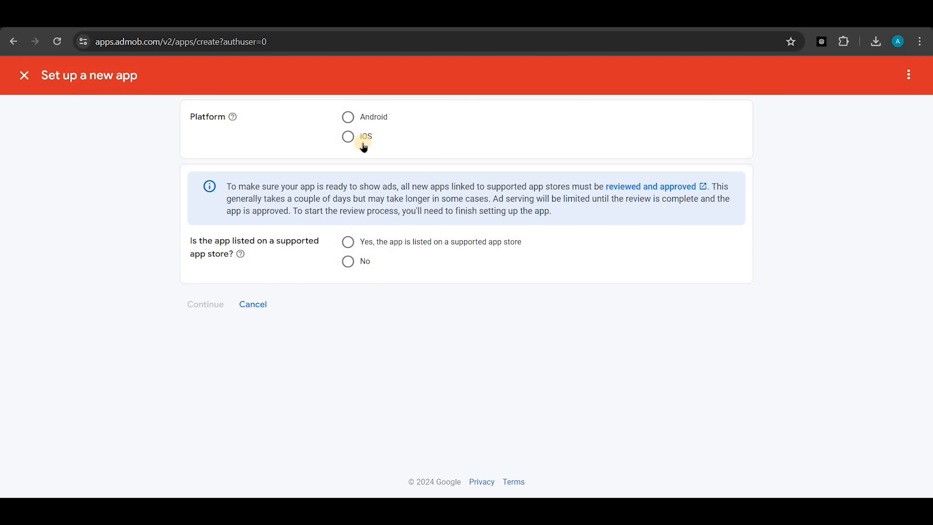
{"action": "left_click", "coordinate": [360, 121]}
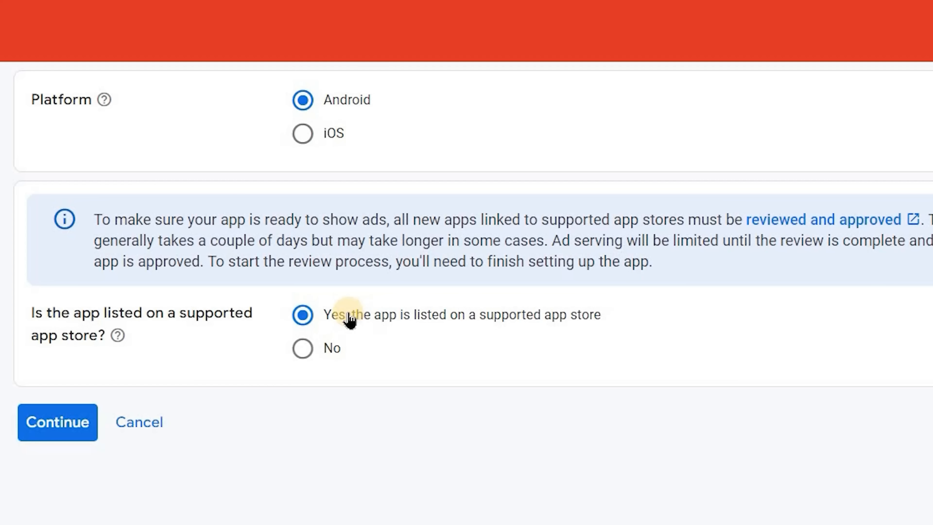
{"action": "left_click", "coordinate": [317, 355]}
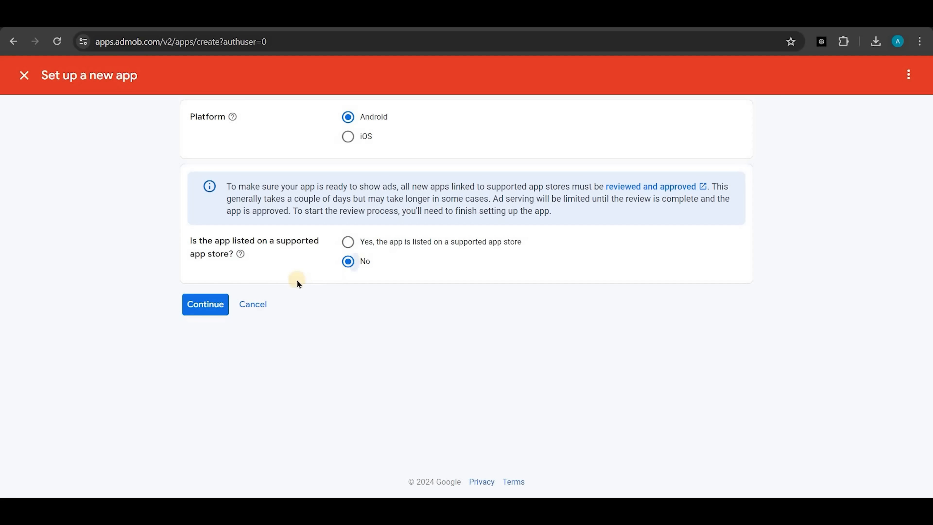
Copy the game name "ISLAM QUIZ" from QuickAppNinja into the AdMob app name and add the app
{"action": "left_click", "coordinate": [205, 309]}
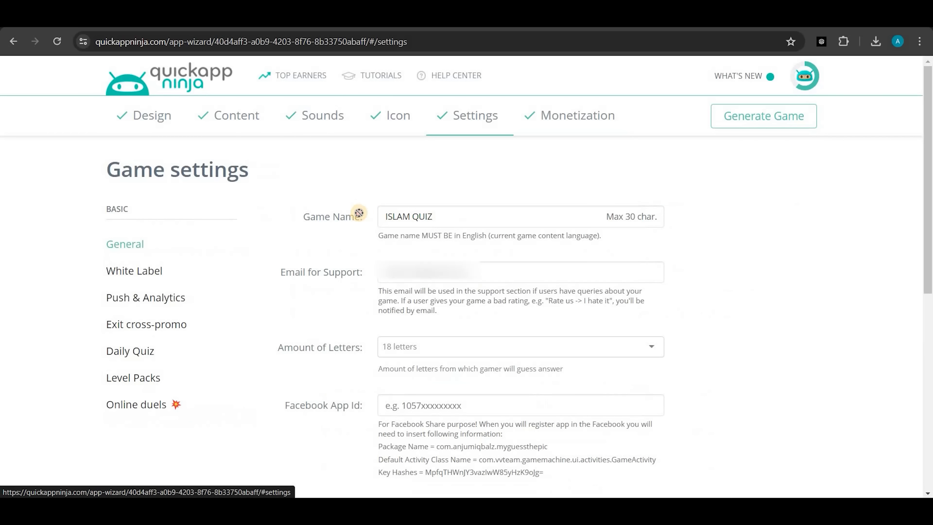
{"action": "left_click_drag", "start_coordinate": [362, 216], "coordinate": [433, 217]}
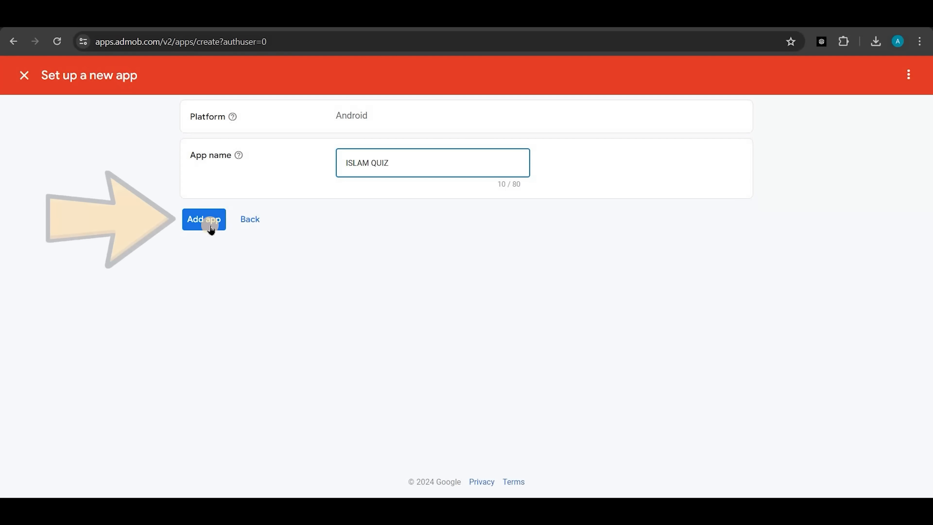
{"action": "left_click", "coordinate": [210, 225]}
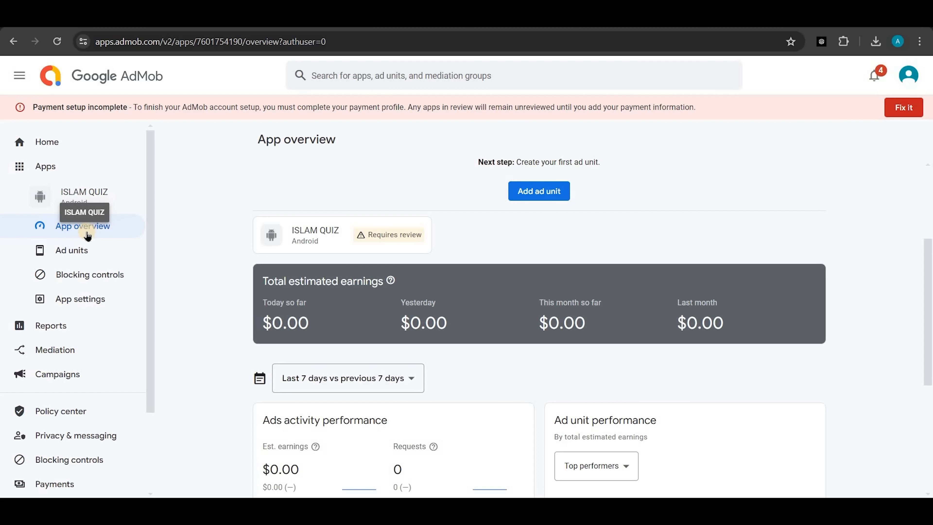
{"action": "scroll", "coordinate": [171, 231], "scroll_direction": "down", "scroll_amount": 2}
{"action": "scroll", "coordinate": [418, 274], "scroll_direction": "up", "scroll_amount": 5}
{"action": "scroll", "coordinate": [388, 280], "scroll_direction": "down", "scroll_amount": 4}
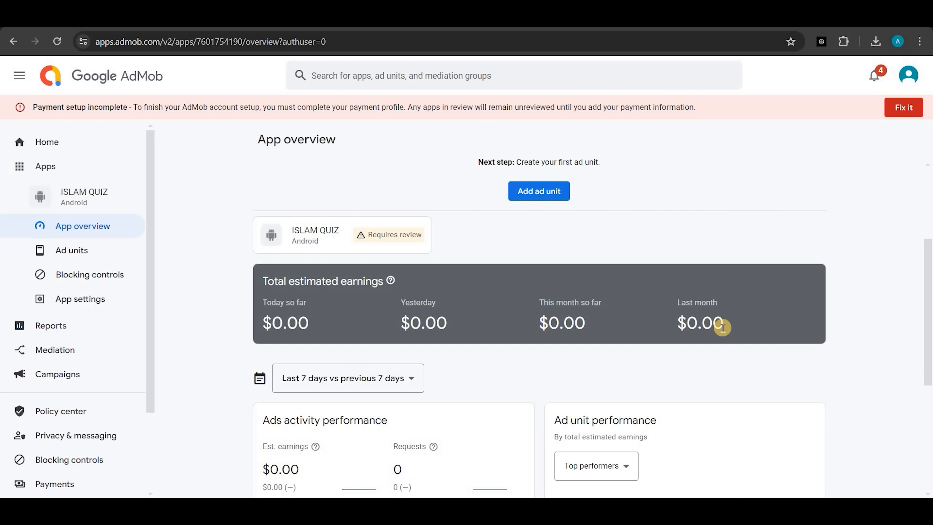
{"action": "scroll", "coordinate": [531, 363], "scroll_direction": "up", "scroll_amount": 4}
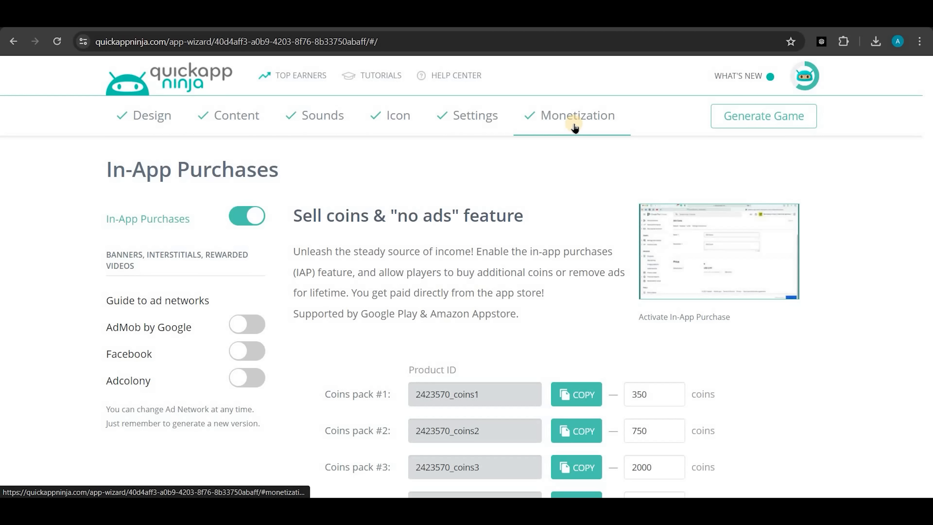
Try to turn on AdMob by Google as the ad network, acknowledge the connector notice and go to the Banner Ad unit ID field
{"action": "scroll", "coordinate": [575, 126], "scroll_direction": "down", "scroll_amount": 5}
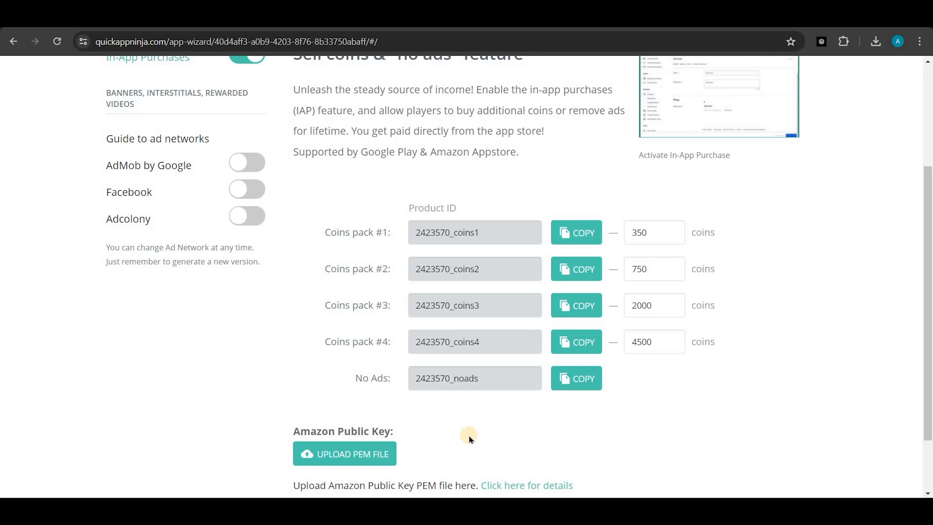
{"action": "scroll", "coordinate": [454, 187], "scroll_direction": "up", "scroll_amount": 2}
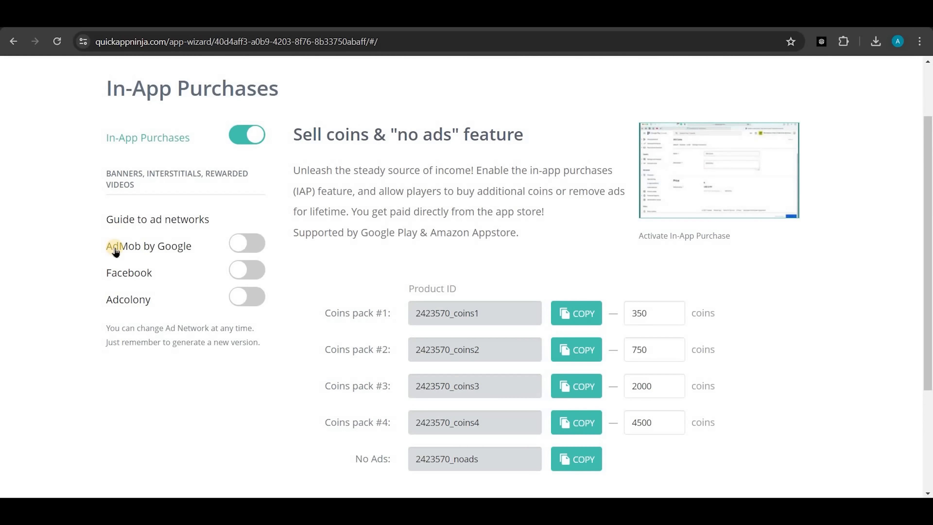
{"action": "left_click", "coordinate": [242, 243]}
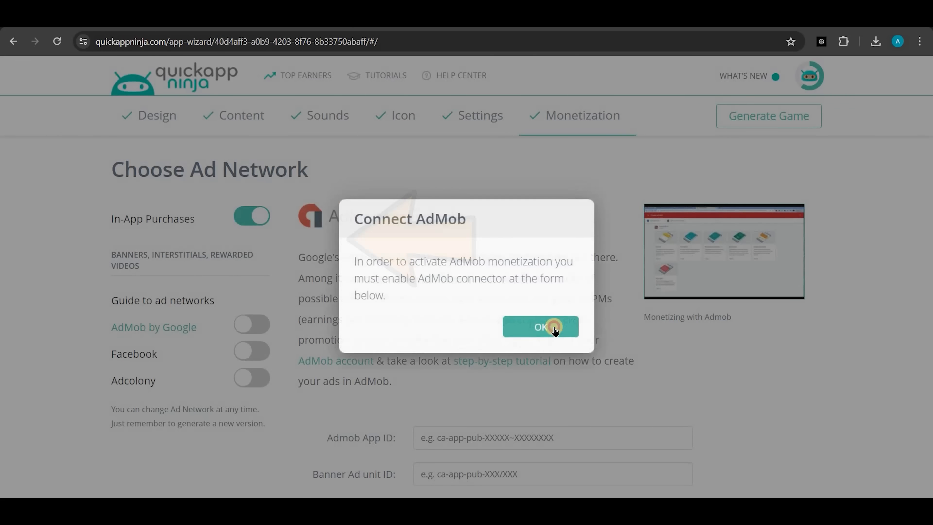
{"action": "left_click", "coordinate": [544, 328]}
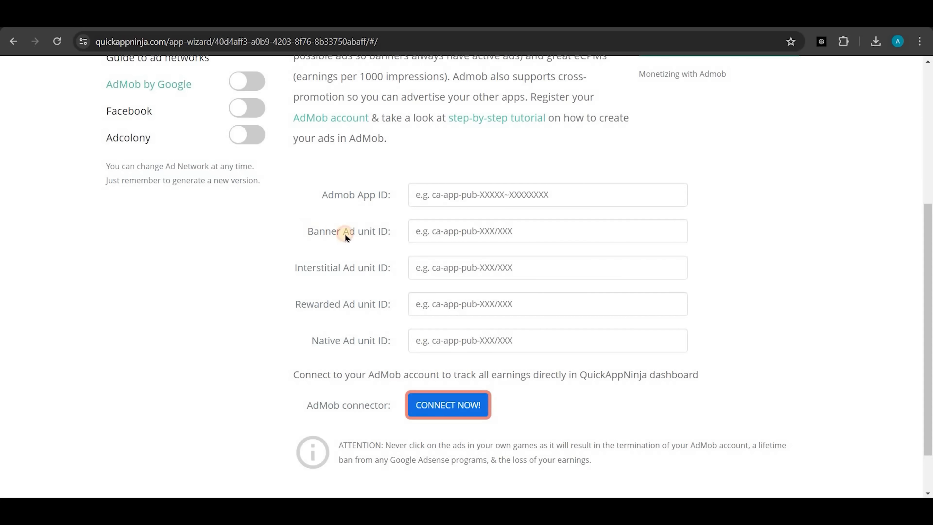
{"action": "double_click", "coordinate": [323, 232]}
{"action": "left_click", "coordinate": [439, 228]}
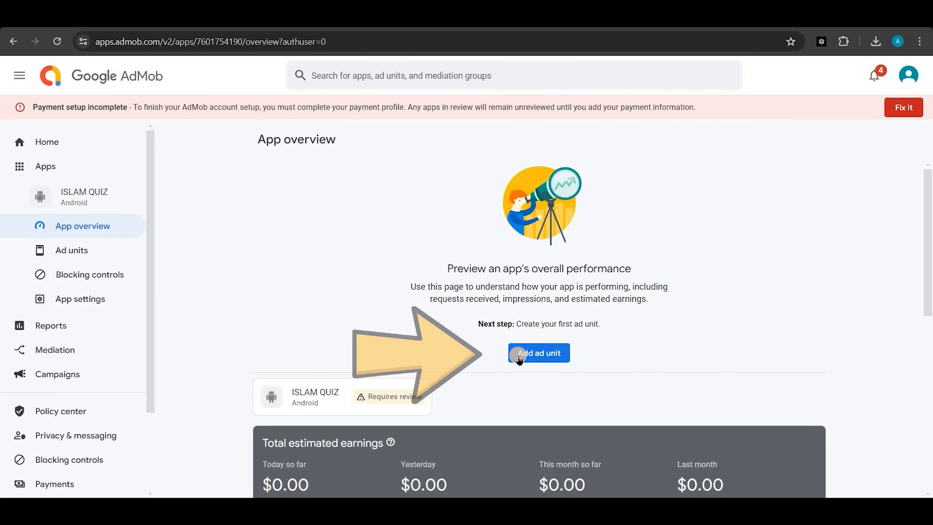
Switch to AdMob and create a Banner ad unit named "1st Ad" for the ISLAM QUIZ app
{"action": "left_click", "coordinate": [545, 355]}
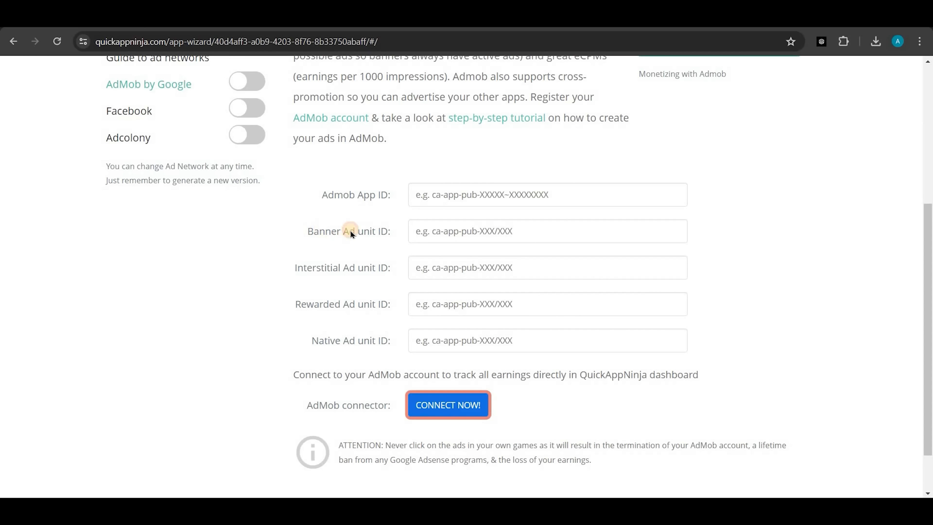
{"action": "left_click_drag", "start_coordinate": [307, 231], "coordinate": [349, 231]}
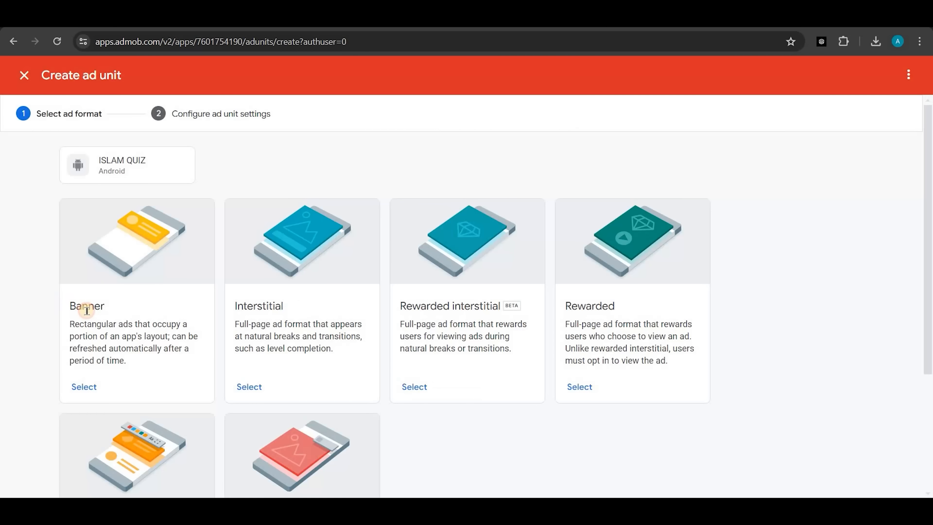
{"action": "double_click", "coordinate": [87, 310]}
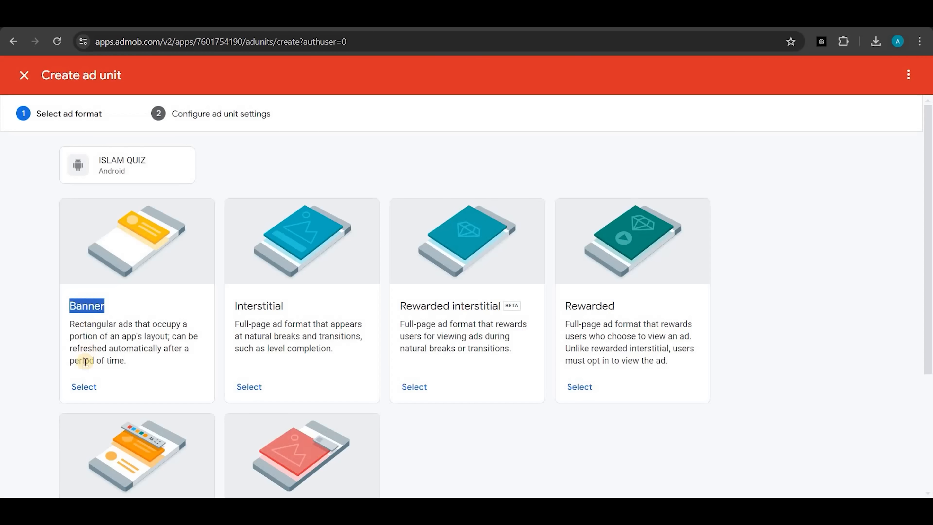
{"action": "left_click", "coordinate": [86, 390]}
{"action": "left_click", "coordinate": [351, 262]}
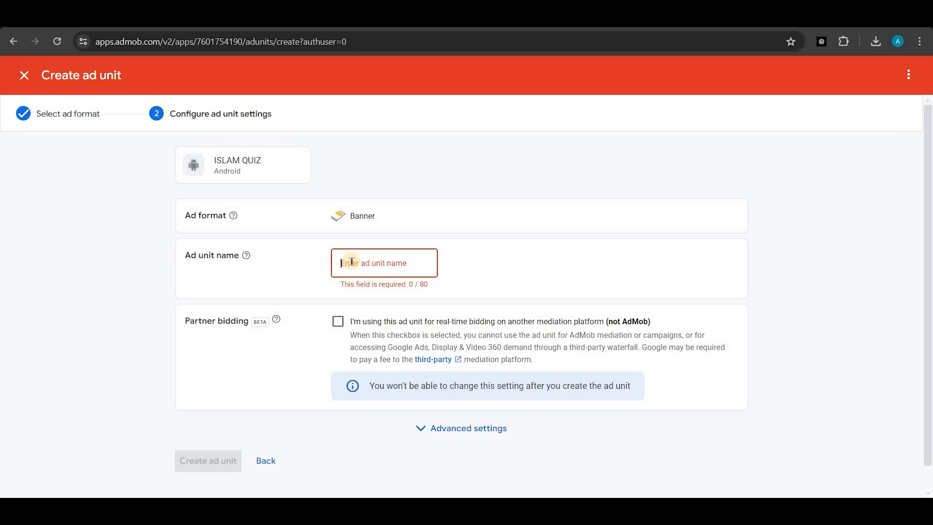
{"action": "type", "text": "1st Ad"}
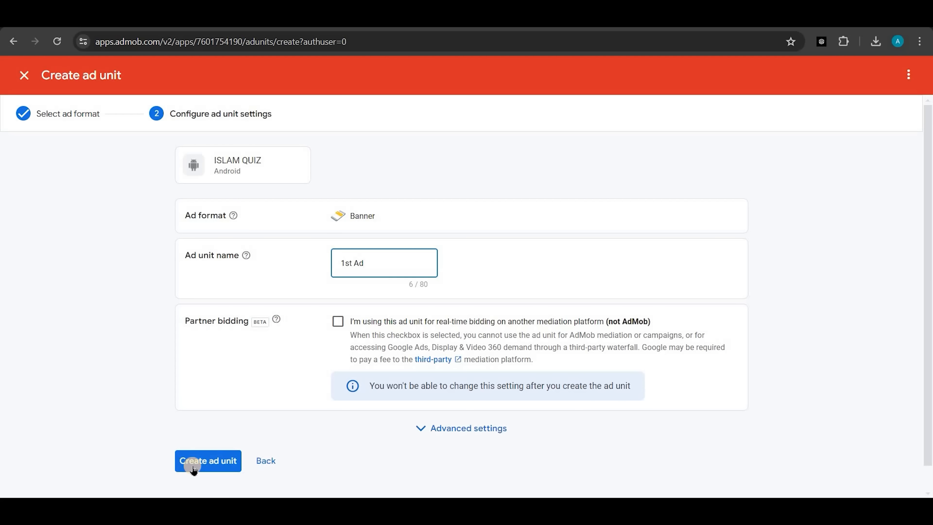
{"action": "left_click", "coordinate": [204, 459]}
{"action": "left_click", "coordinate": [205, 460]}
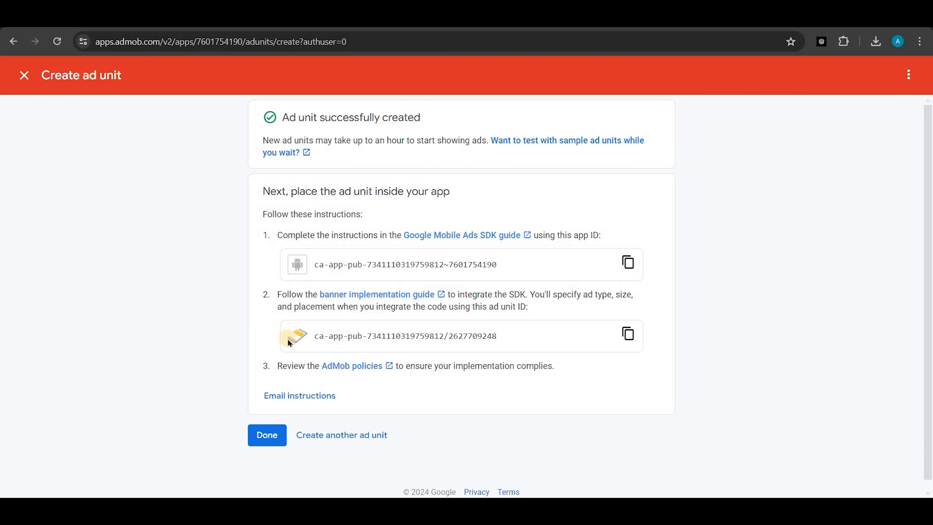
Copy the banner ad unit's ID from AdMob into the Banner Ad unit ID field in QuickAppNinja
{"action": "left_click", "coordinate": [628, 334]}
{"action": "left_click", "coordinate": [462, 226]}
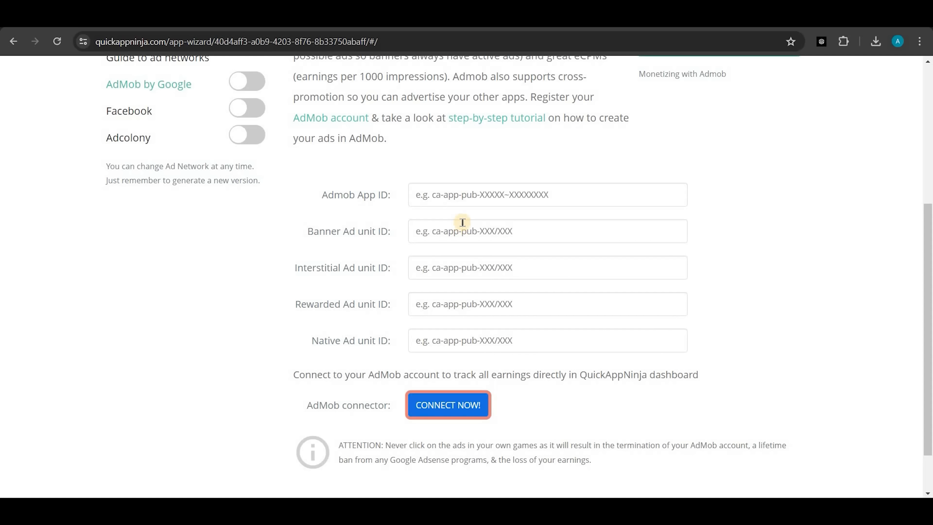
{"action": "key", "text": "ctrl+v"}
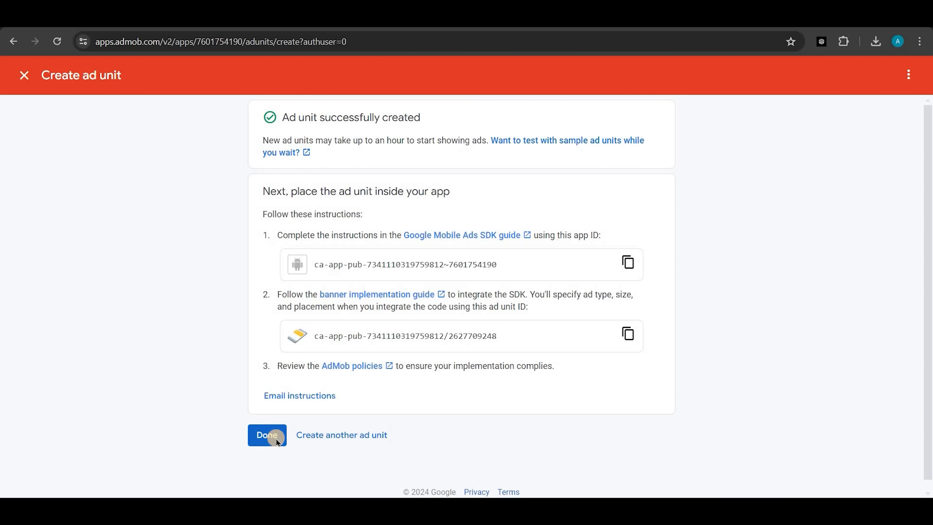
Return to AdMob, finish the banner unit and create an Interstitial ad unit named "2nd Ad"
{"action": "left_click", "coordinate": [276, 439]}
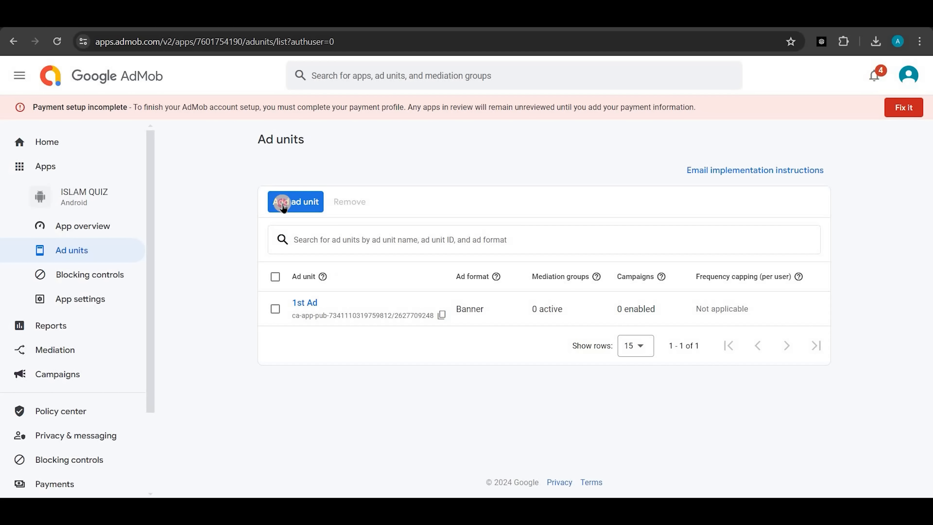
{"action": "left_click", "coordinate": [282, 204]}
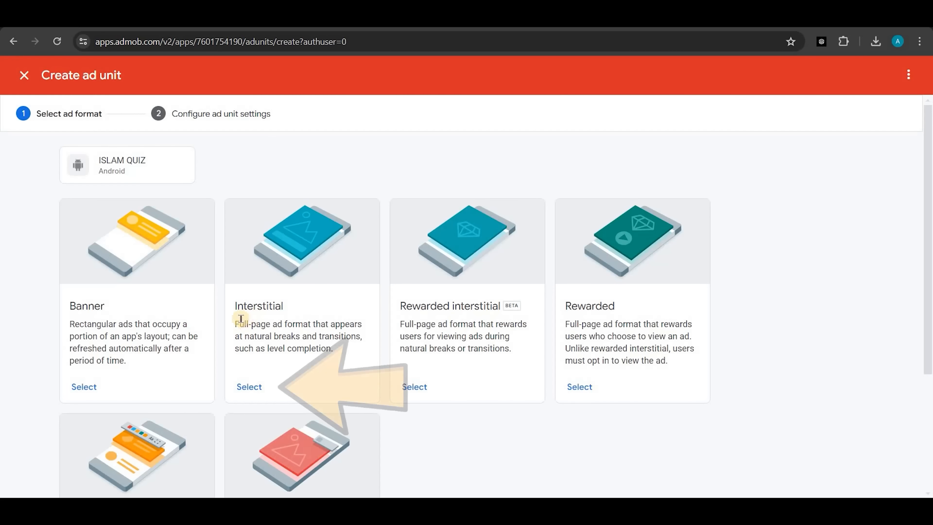
{"action": "left_click", "coordinate": [255, 386]}
{"action": "left_click", "coordinate": [369, 262]}
{"action": "type", "text": "2nd Ad"}
{"action": "left_click", "coordinate": [201, 458]}
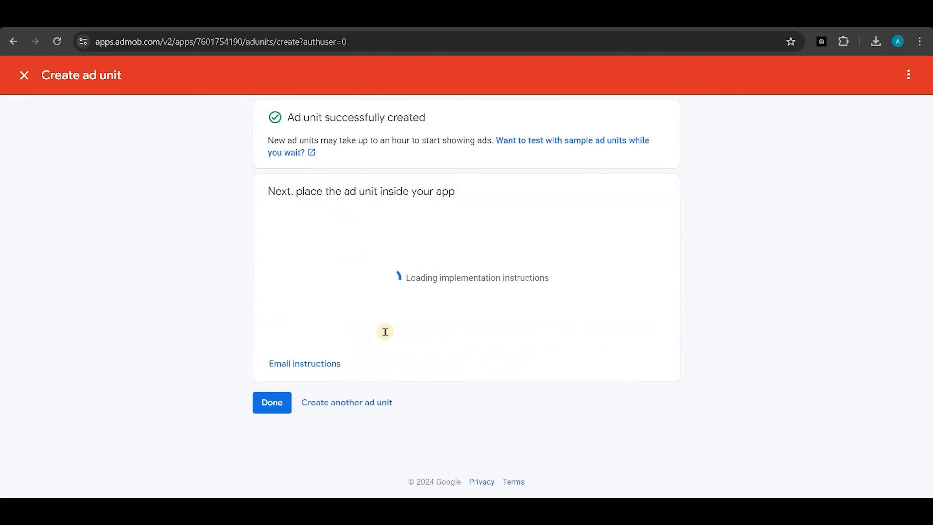
Copy the interstitial ad unit's ID from AdMob into QuickAppNinja's Interstitial Ad unit ID field
{"action": "left_click", "coordinate": [628, 335]}
{"action": "key", "text": "ctrl+Tab"}
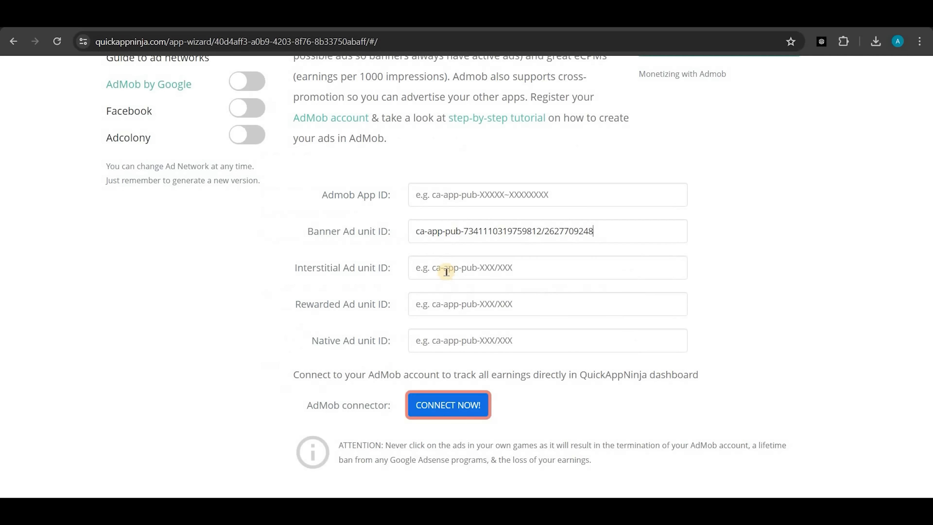
{"action": "left_click", "coordinate": [447, 269]}
{"action": "key", "text": "ctrl+v"}
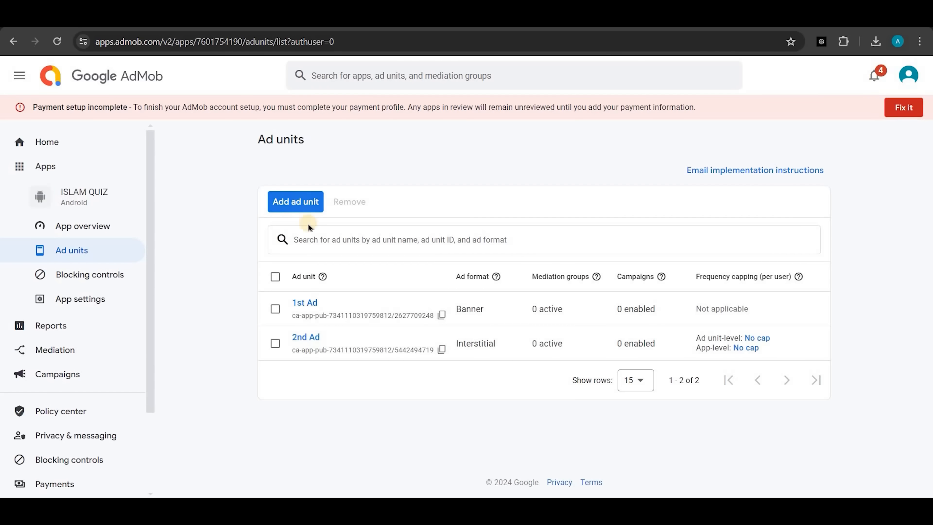
Create a Rewarded ad unit named "3rd Ad" in AdMob, keeping the default reward settings
{"action": "left_click", "coordinate": [302, 202]}
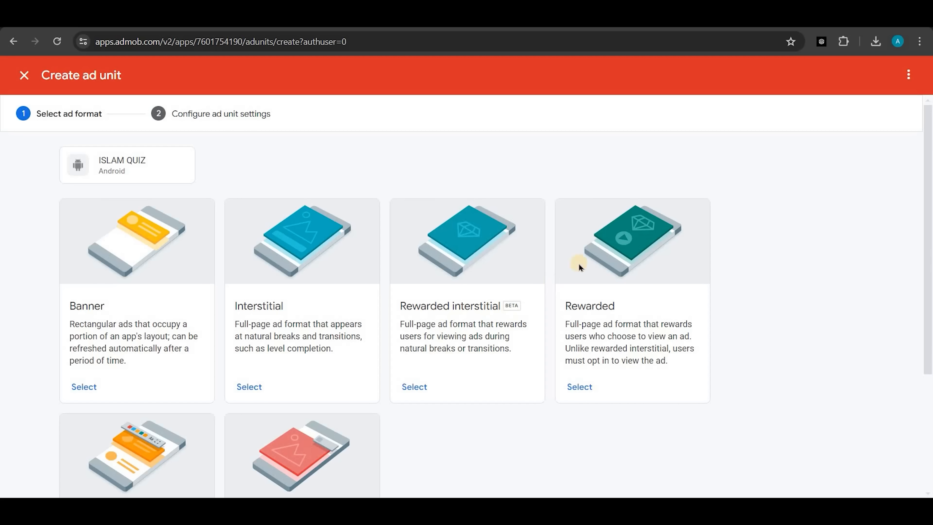
{"action": "left_click", "coordinate": [581, 386]}
{"action": "left_click", "coordinate": [364, 267]}
{"action": "type", "text": "3rd Ad"}
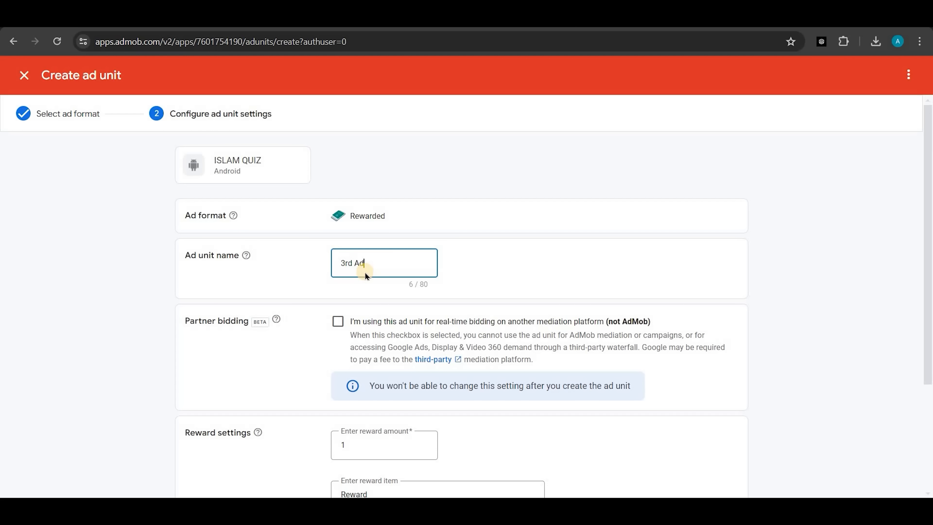
{"action": "scroll", "coordinate": [239, 437], "scroll_direction": "down", "scroll_amount": 4}
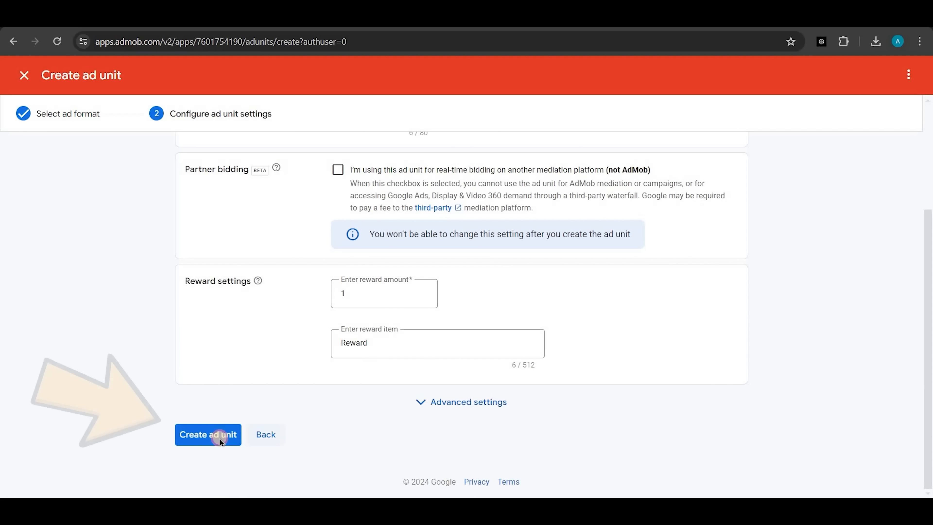
{"action": "left_click", "coordinate": [219, 439]}
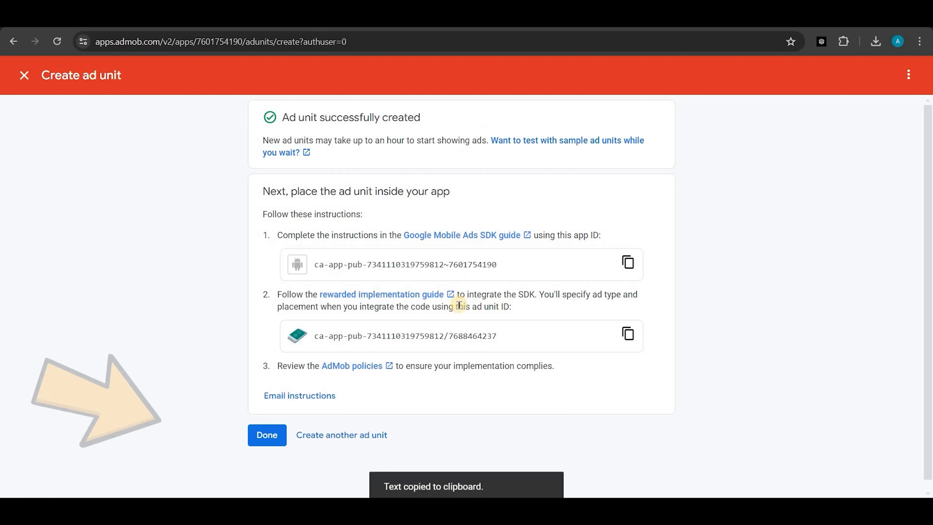
Paste the copied rewarded ad unit ID into QuickAppNinja's Rewarded Ad unit ID field
{"action": "key", "text": "ctrl+Tab"}
{"action": "left_click", "coordinate": [458, 304]}
{"action": "key", "text": "ctrl+v"}
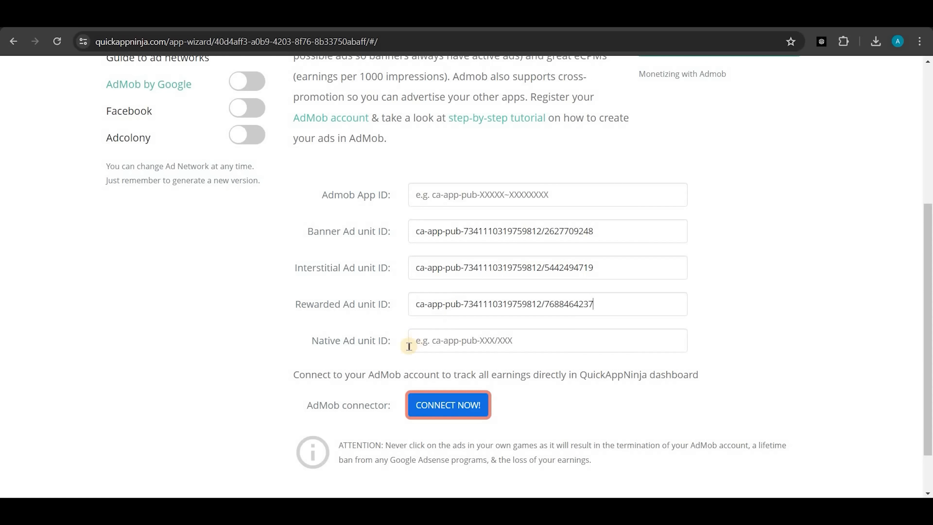
Return to AdMob, finish the rewarded unit and create a Native advanced ad unit
{"action": "key", "text": "ctrl+shift+Tab"}
{"action": "left_click", "coordinate": [267, 438]}
{"action": "scroll", "coordinate": [74, 365], "scroll_direction": "down", "scroll_amount": 4}
{"action": "left_click", "coordinate": [80, 443]}
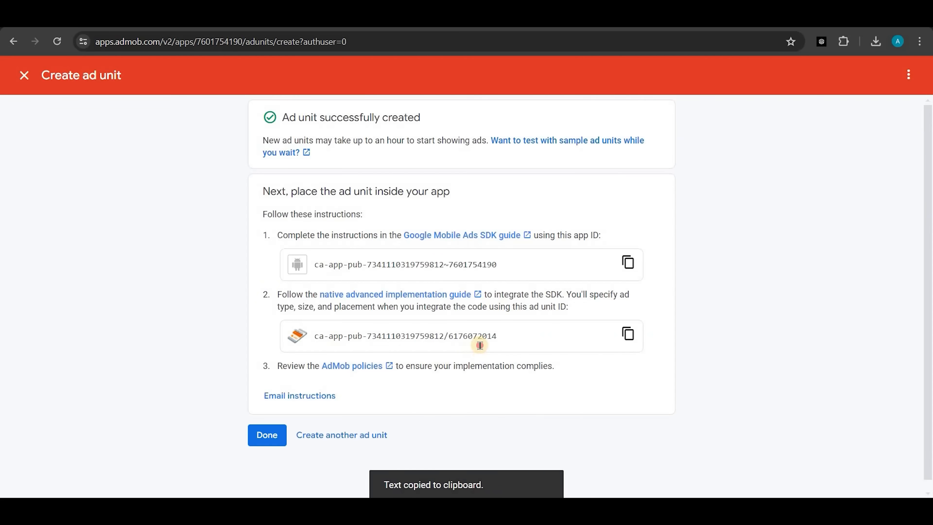
Paste the copied native ad unit ID into QuickAppNinja's Native Ad unit ID field
{"action": "key", "text": "ctrl+Tab"}
{"action": "left_click", "coordinate": [478, 344]}
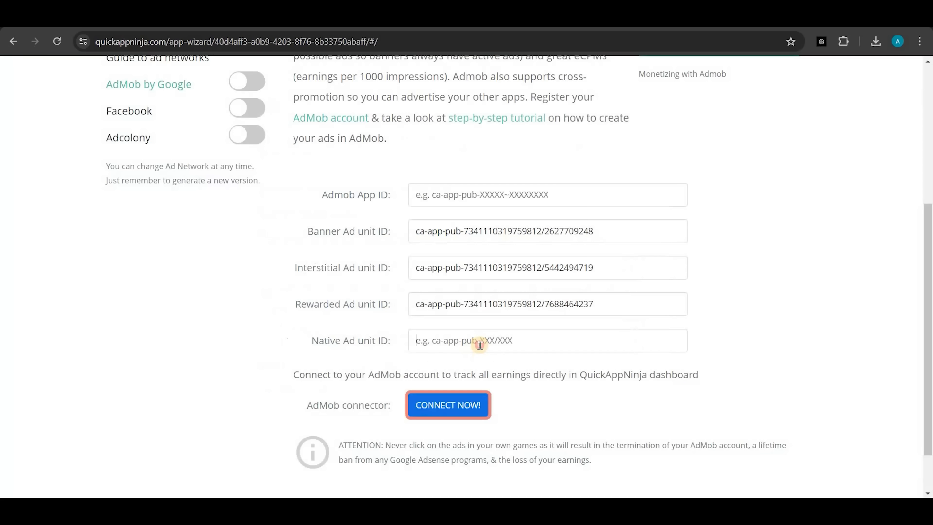
{"action": "key", "text": "ctrl+v"}
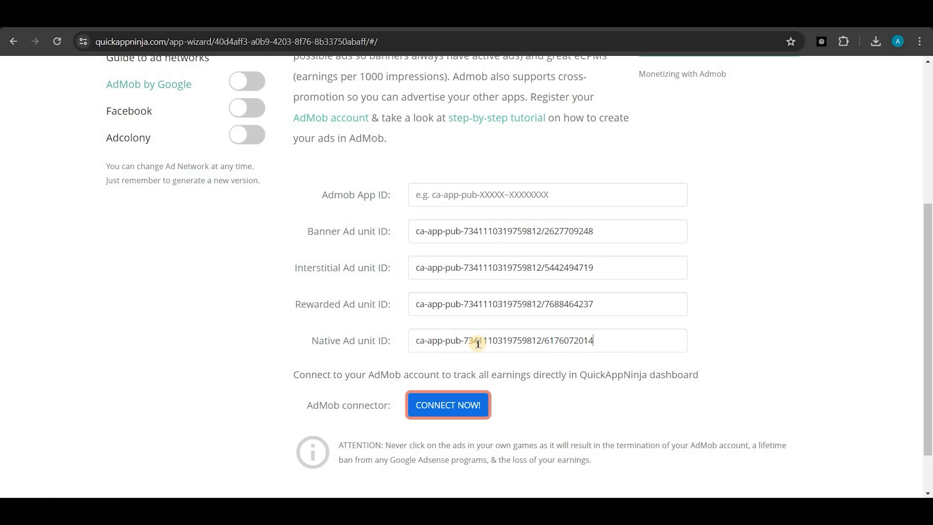
Copy the App ID from the ISLAM QUIZ app settings in AdMob into QuickAppNinja's Admob App ID field
{"action": "left_click", "coordinate": [448, 194]}
{"action": "key", "text": "ctrl+Tab"}
{"action": "left_click", "coordinate": [268, 436]}
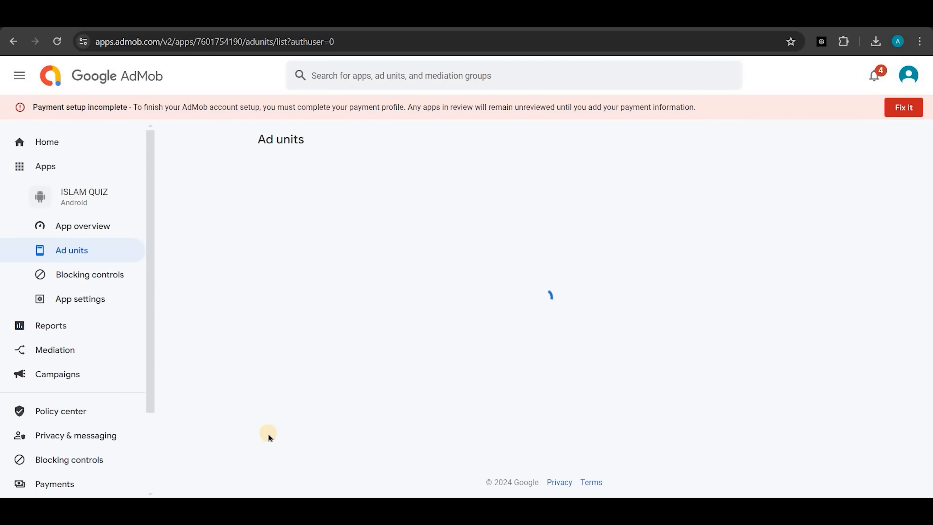
{"action": "left_click", "coordinate": [87, 304]}
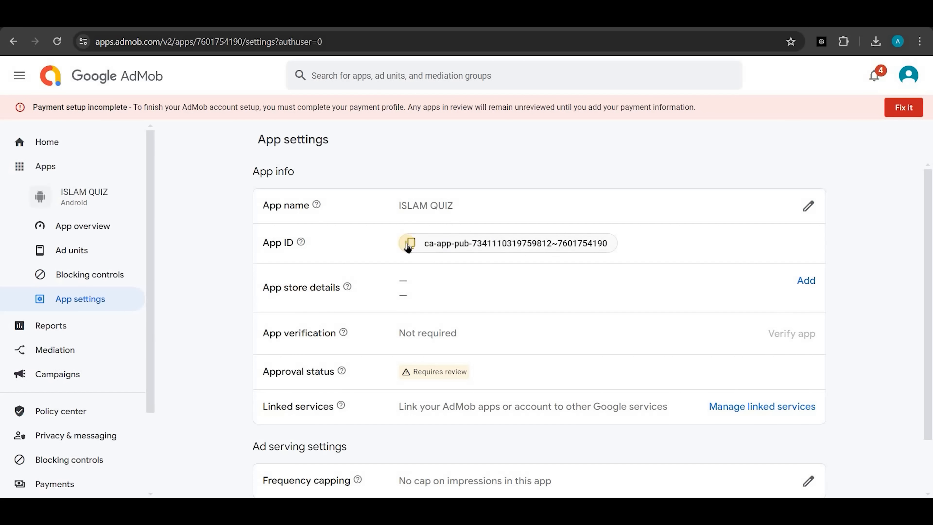
{"action": "left_click", "coordinate": [410, 244]}
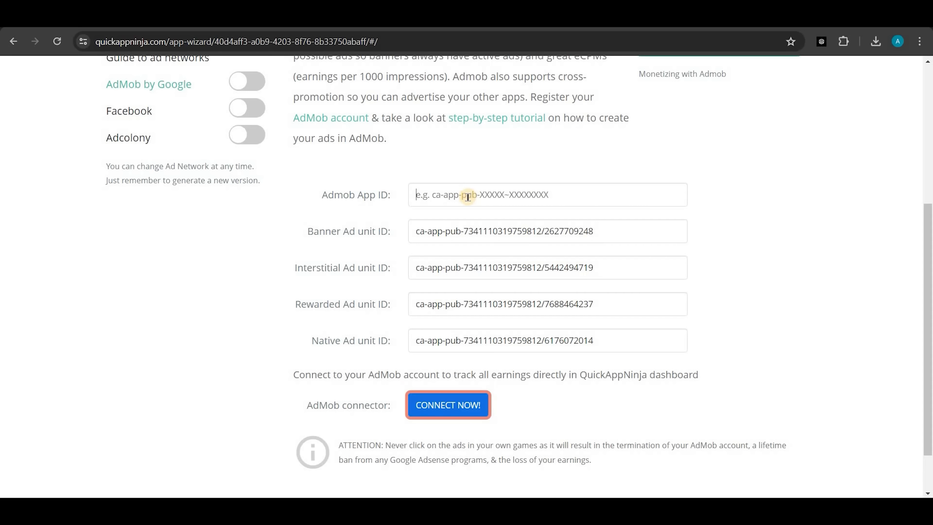
{"action": "key", "text": "ctrl+v"}
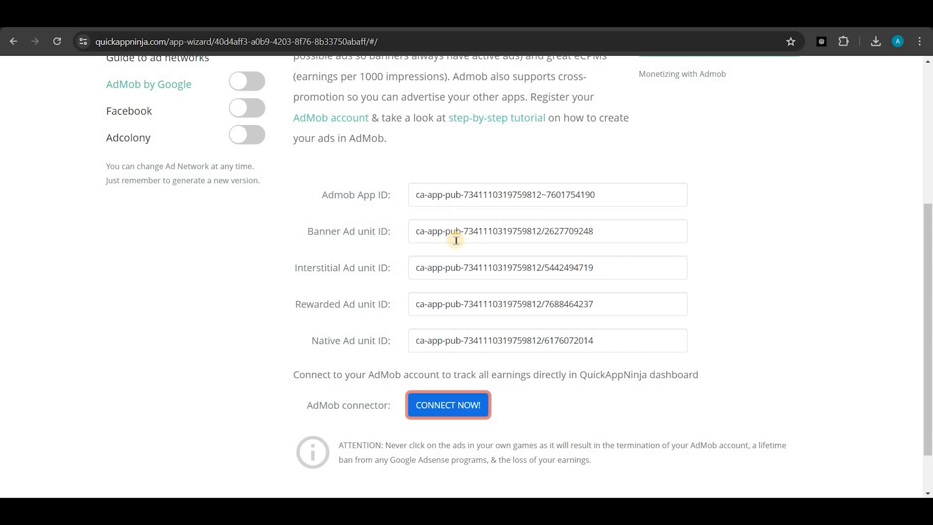
Connect the AdMob connector by authorizing the Google account, and enable AdMob by Google as the ad network
{"action": "left_click", "coordinate": [468, 408]}
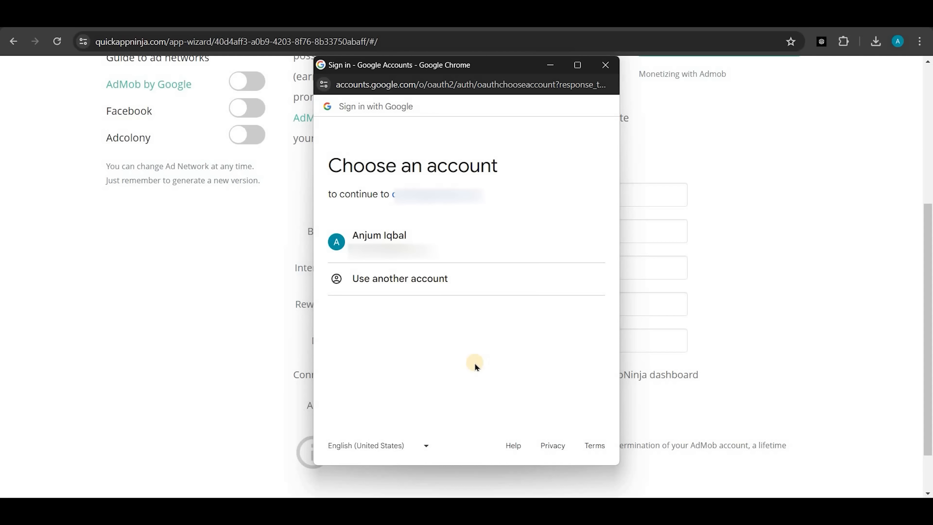
{"action": "left_click", "coordinate": [551, 404]}
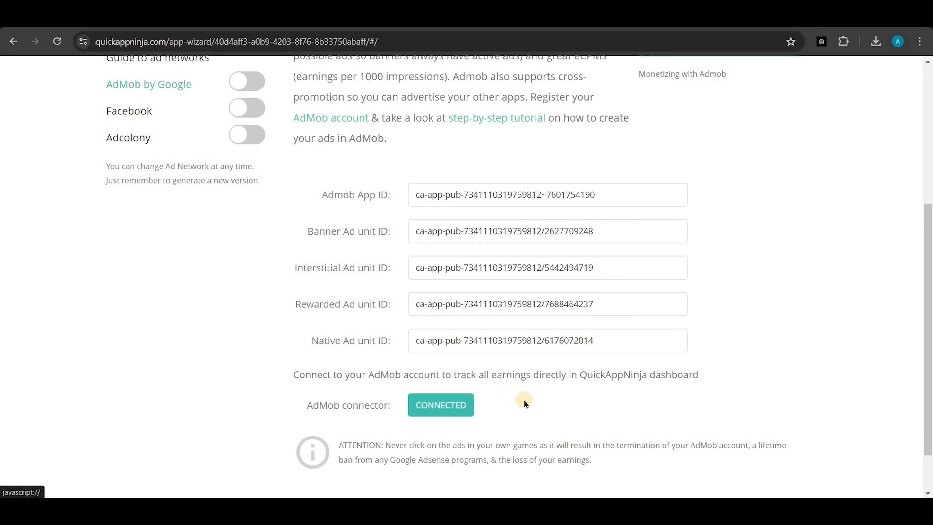
{"action": "scroll", "coordinate": [525, 403], "scroll_direction": "up", "scroll_amount": 2}
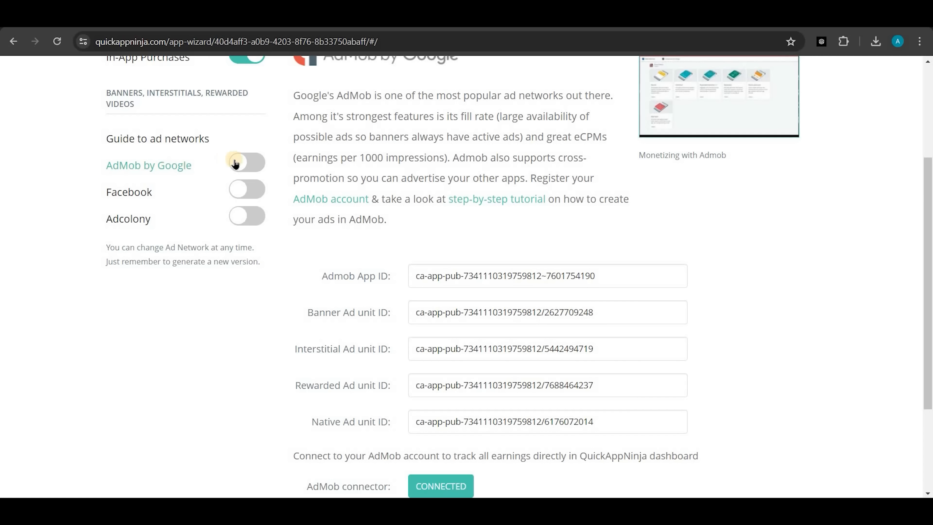
{"action": "left_click", "coordinate": [254, 164]}
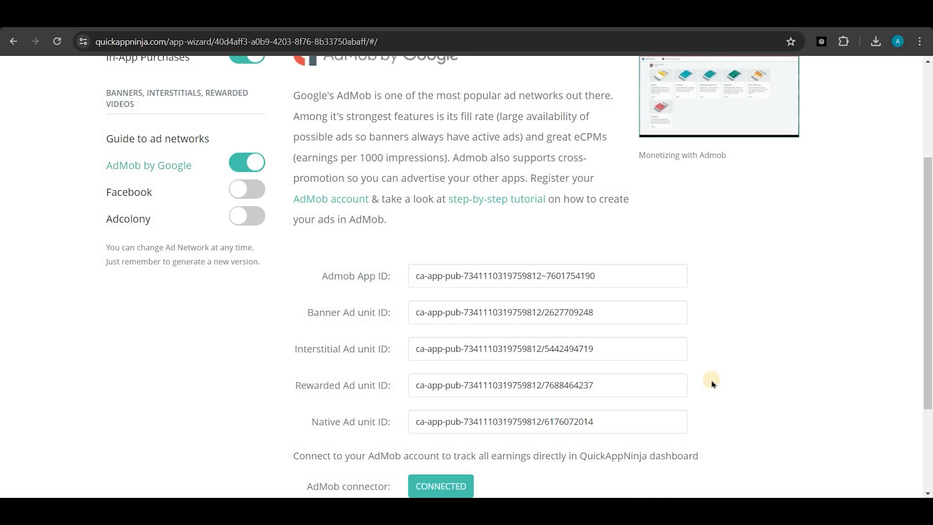
{"action": "scroll", "coordinate": [712, 383], "scroll_direction": "up", "scroll_amount": 5}
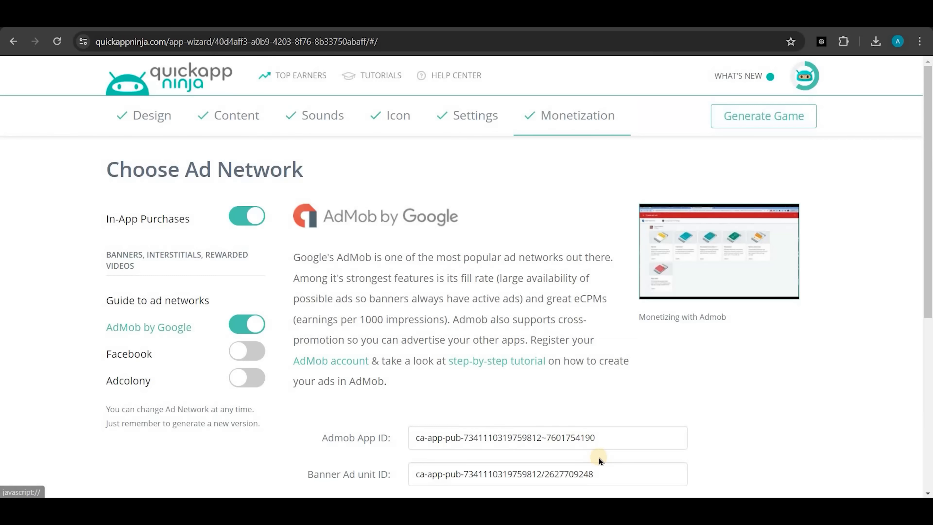
Generate the game and decline the offer to learn how to upload it to Google Play
{"action": "left_click", "coordinate": [743, 118]}
{"action": "left_click_drag", "start_coordinate": [521, 305], "coordinate": [570, 306]}
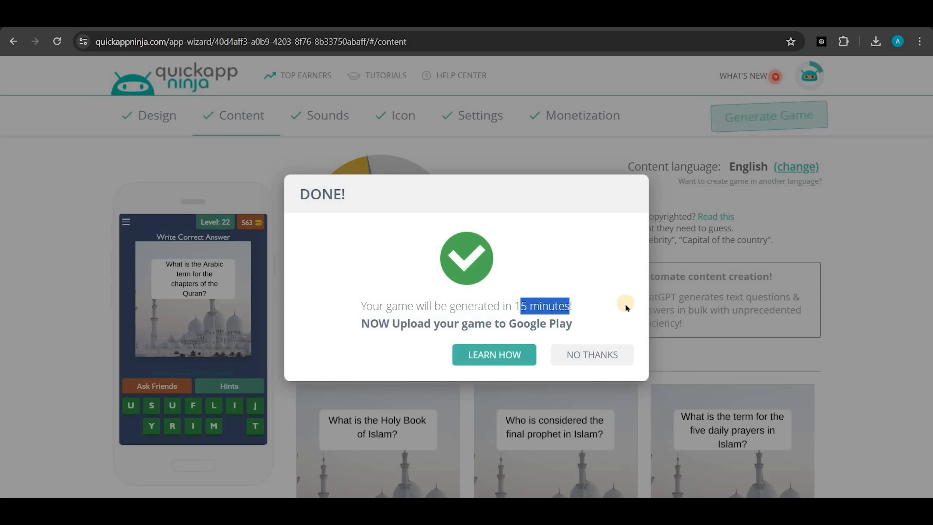
{"action": "left_click", "coordinate": [592, 355]}
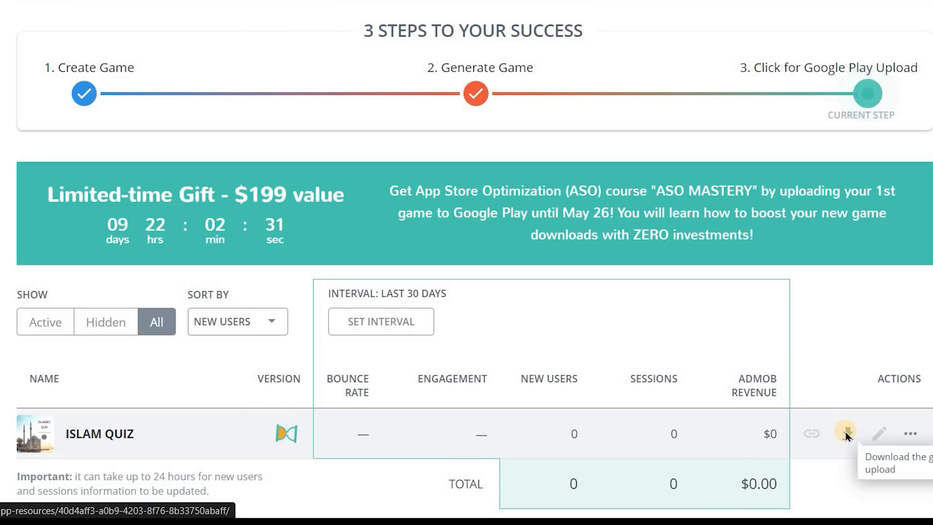
From the ISLAM QUIZ resources, download the game in APK format and the media package
{"action": "left_click", "coordinate": [845, 431]}
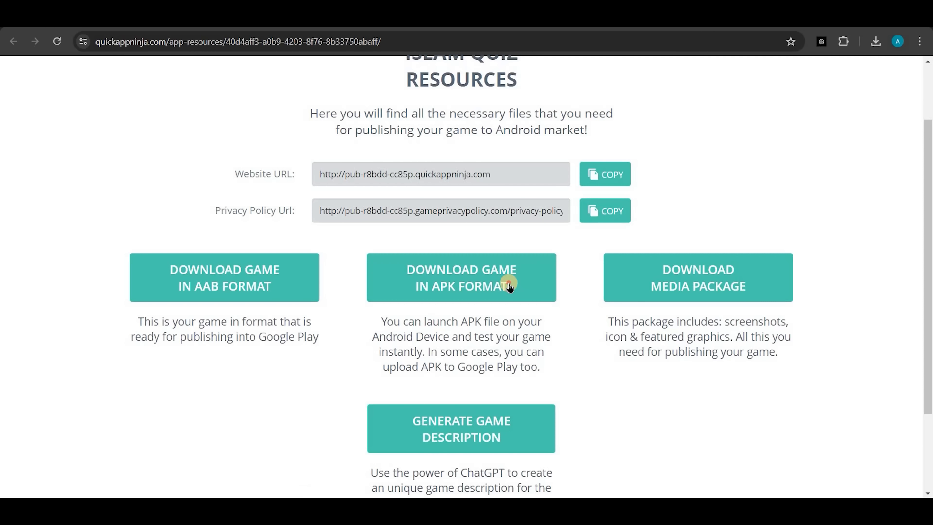
{"action": "left_click", "coordinate": [510, 287]}
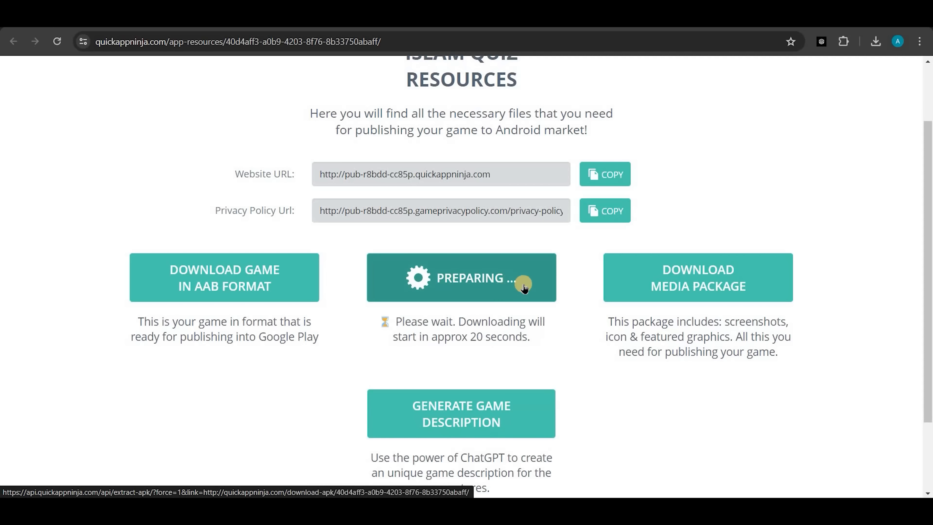
{"action": "left_click", "coordinate": [761, 288]}
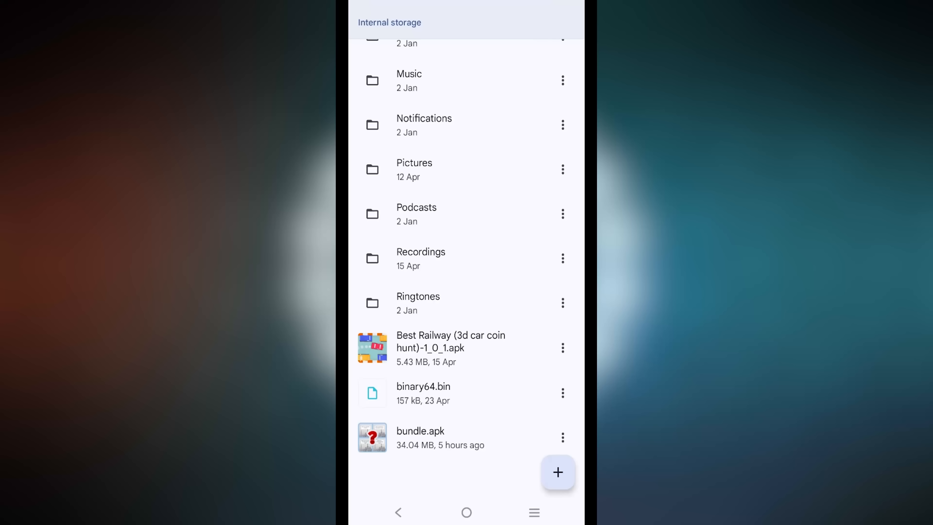
Open bundle.apk on the Android phone and look through the quiz game's Missions and Events screens
{"action": "left_click", "coordinate": [420, 437]}
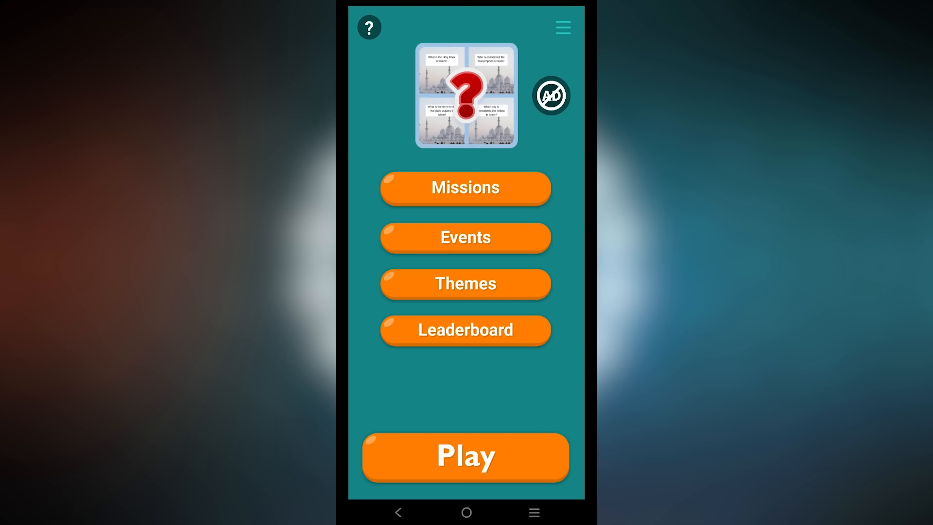
{"action": "left_click", "coordinate": [501, 190]}
{"action": "scroll", "coordinate": [467, 268], "scroll_direction": "down", "scroll_amount": 5}
{"action": "left_click", "coordinate": [513, 245]}
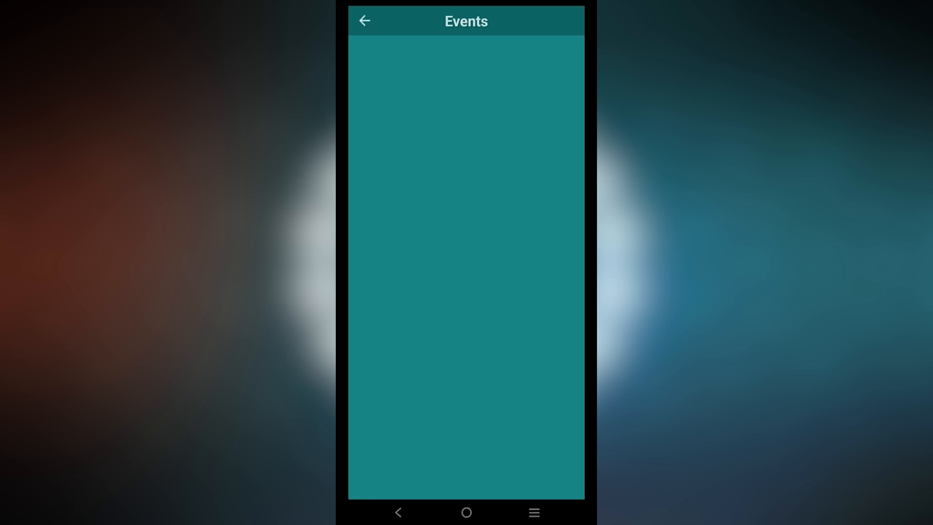
{"action": "left_click", "coordinate": [519, 332]}
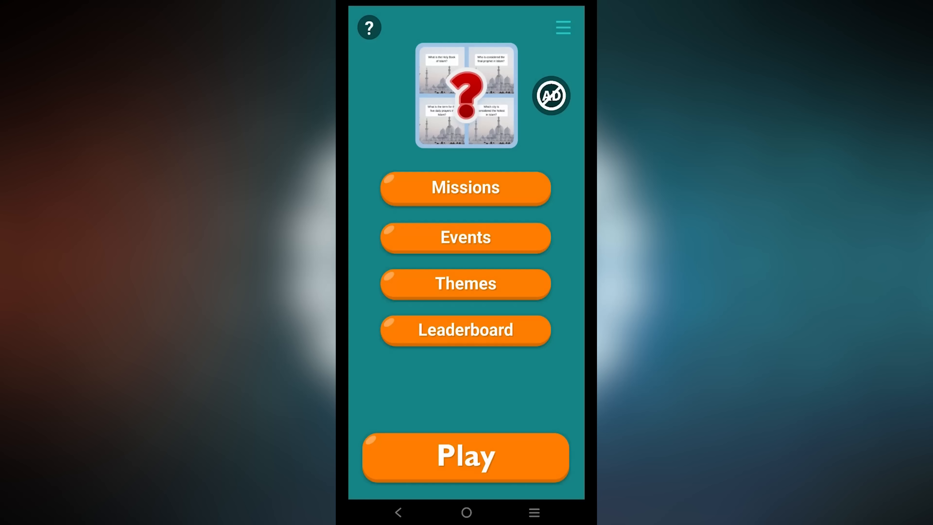
Play the game in Classic Mode and answer the Holy Book of Islam question with QURAN
{"action": "left_click", "coordinate": [466, 456]}
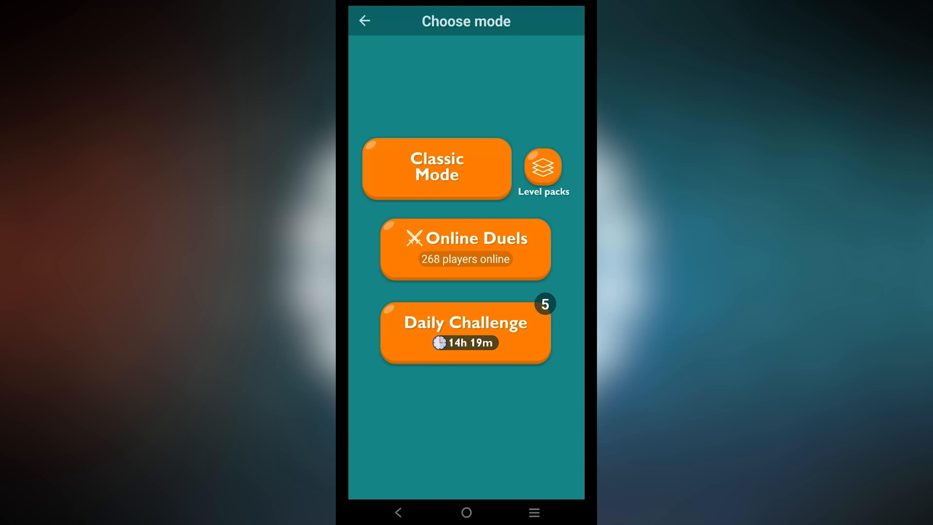
{"action": "left_click", "coordinate": [437, 167]}
{"action": "left_click", "coordinate": [411, 156]}
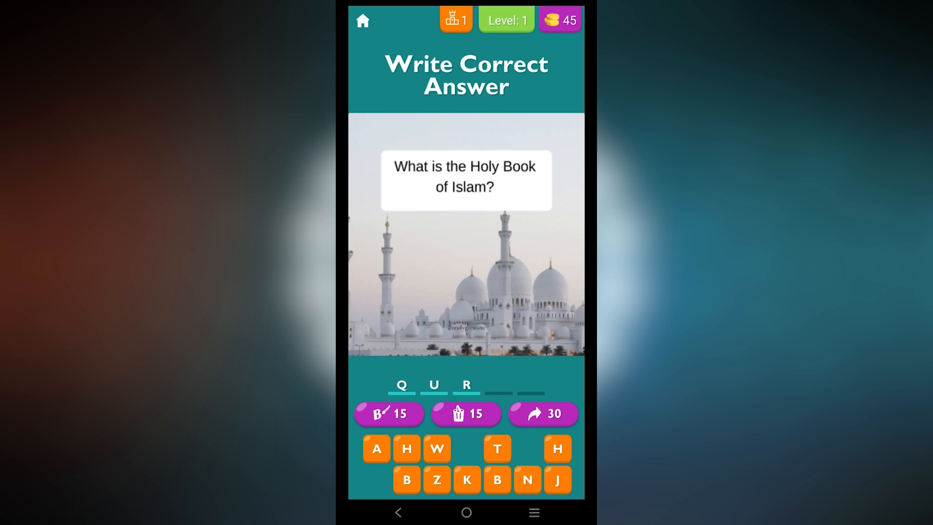
{"action": "left_click", "coordinate": [377, 449]}
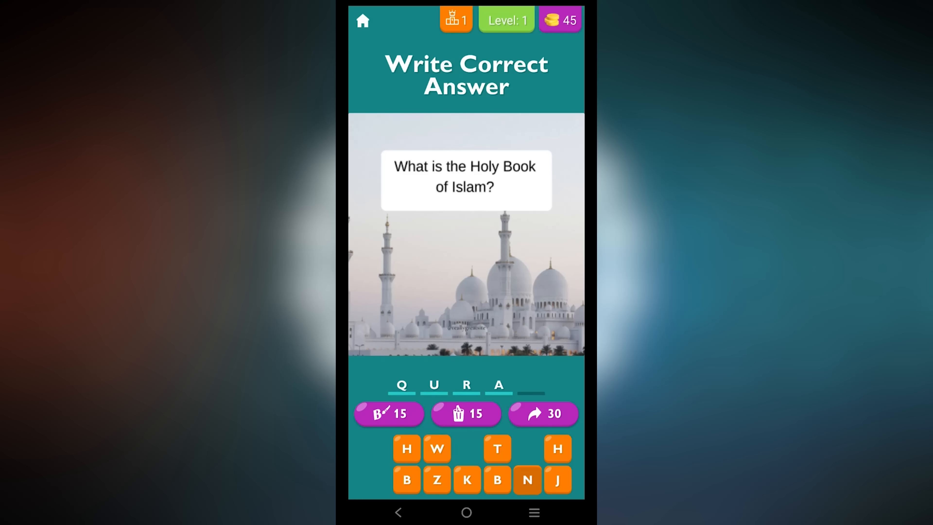
{"action": "left_click", "coordinate": [528, 480]}
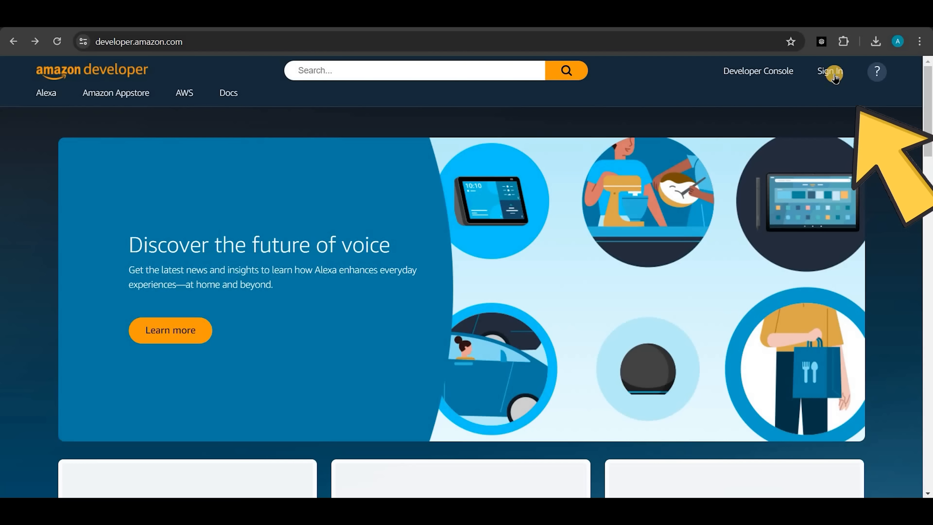
Start creating an Amazon Developer account and copy the one-time password from the verification email to verify it
{"action": "left_click", "coordinate": [835, 78]}
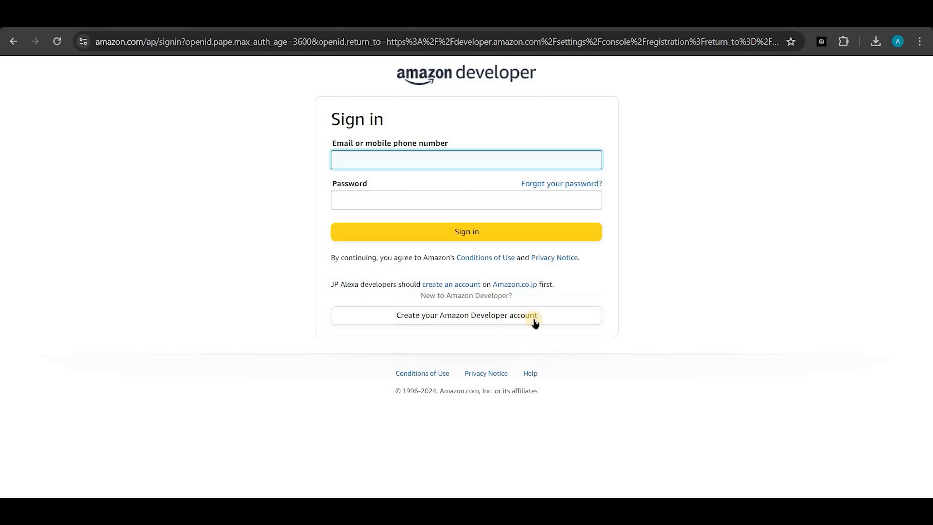
{"action": "left_click", "coordinate": [537, 323]}
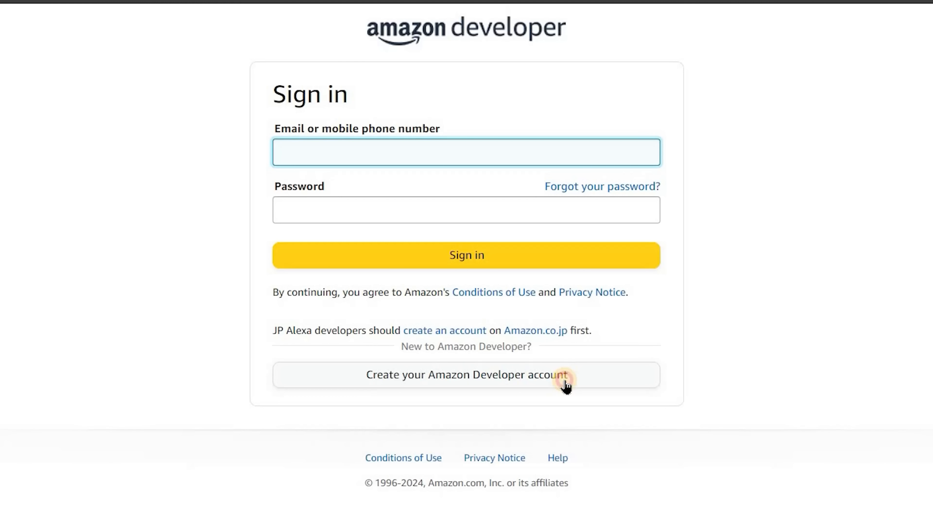
{"action": "left_click", "coordinate": [281, 150]}
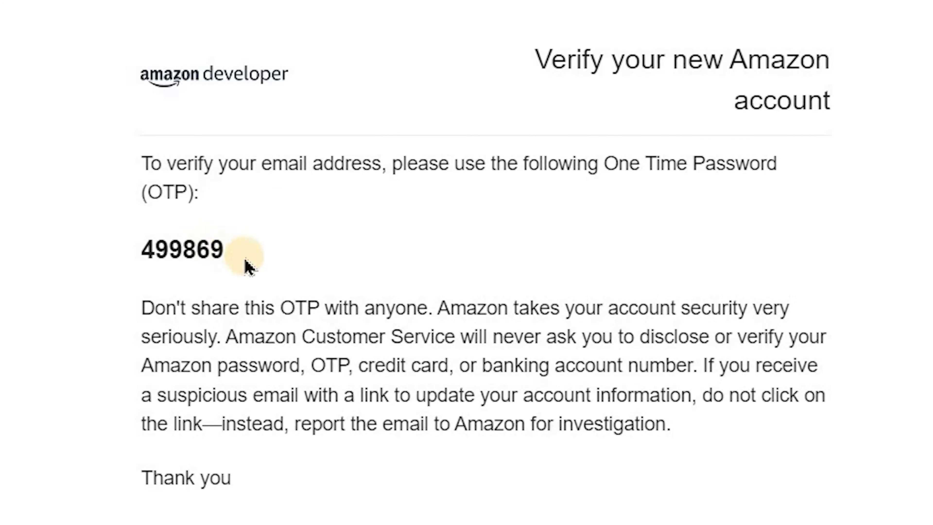
{"action": "left_click_drag", "start_coordinate": [248, 265], "coordinate": [142, 255]}
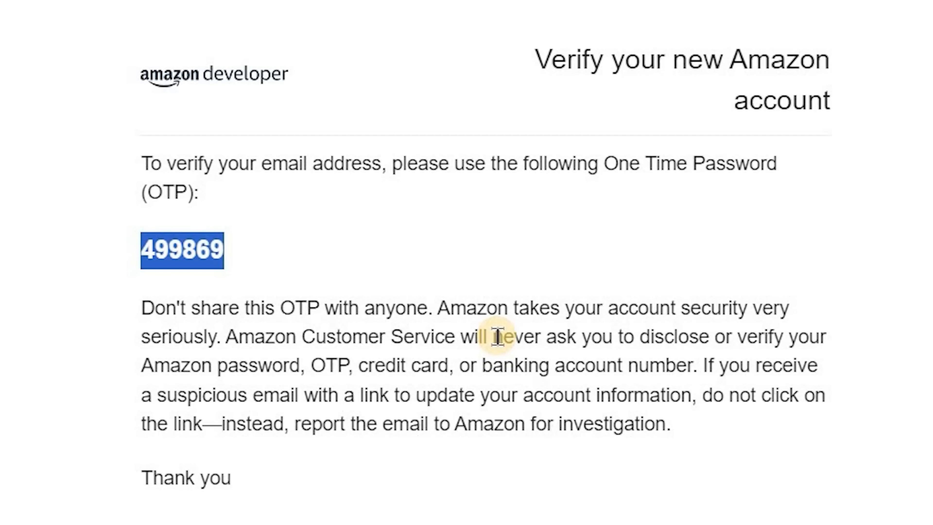
{"action": "left_click", "coordinate": [667, 147]}
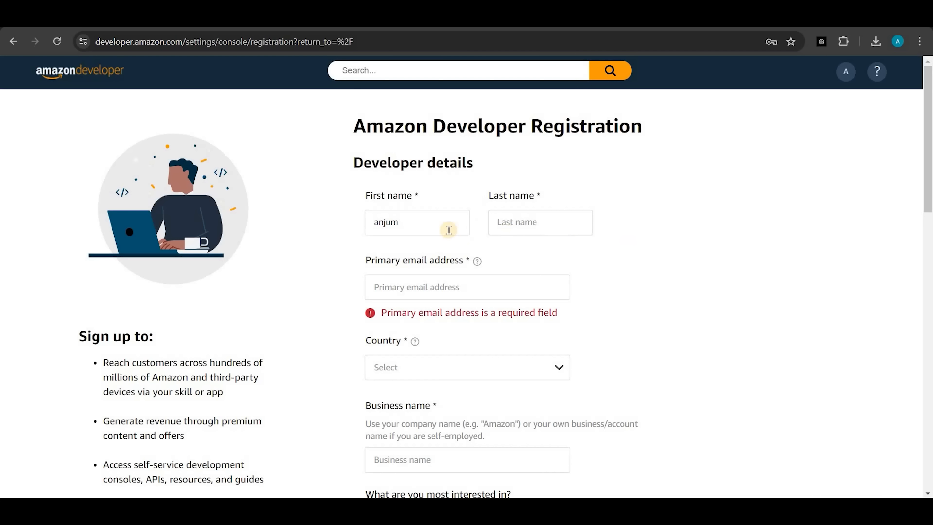
In the developer registration, go through the name and primary email fields and set the country to Pakistan
{"action": "left_click", "coordinate": [440, 228]}
{"action": "key", "text": "Tab"}
{"action": "left_click", "coordinate": [489, 300]}
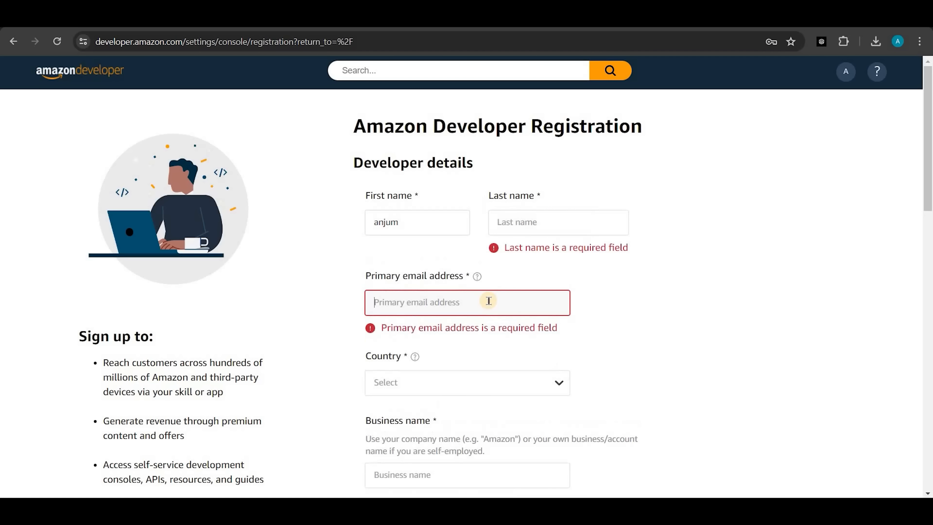
{"action": "scroll", "coordinate": [489, 301], "scroll_direction": "down", "scroll_amount": 6}
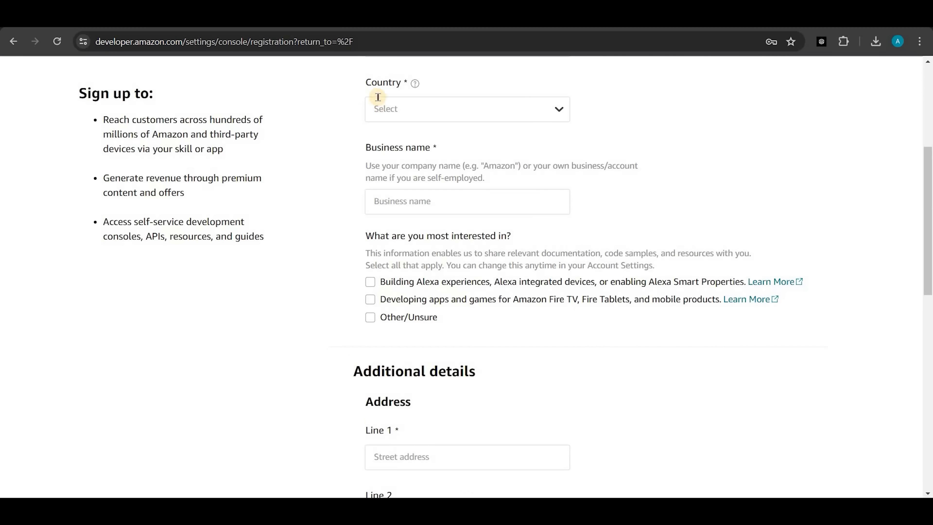
{"action": "left_click", "coordinate": [559, 123]}
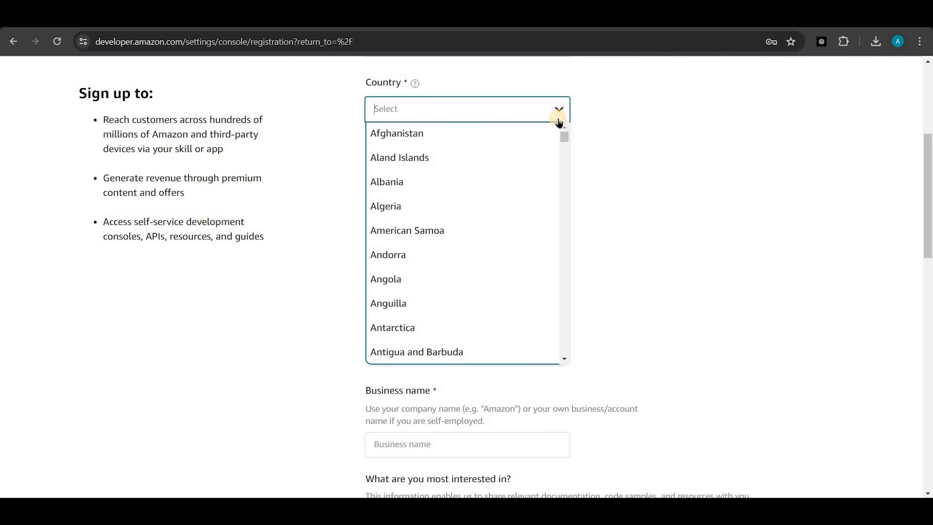
{"action": "type", "text": "pakistan"}
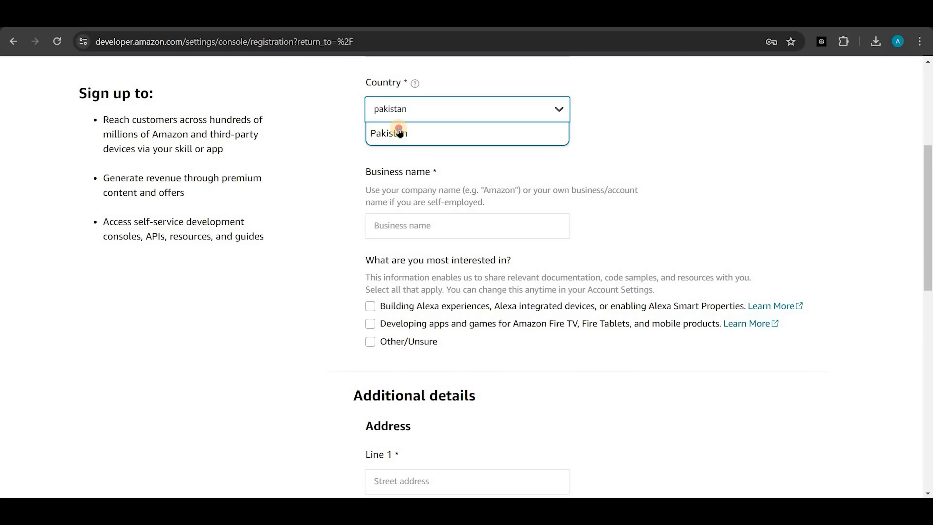
{"action": "left_click", "coordinate": [399, 132]}
Enter the business name and select interest in developing apps and games for Amazon Fire TV, Fire Tablets, and mobile products
{"action": "left_click", "coordinate": [427, 201]}
{"action": "type", "text": "Anjum"}
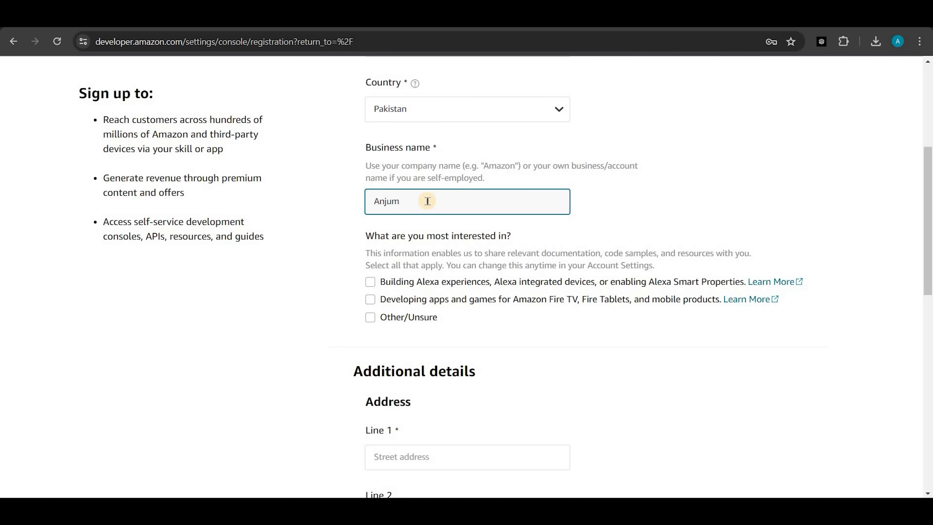
{"action": "left_click", "coordinate": [370, 298]}
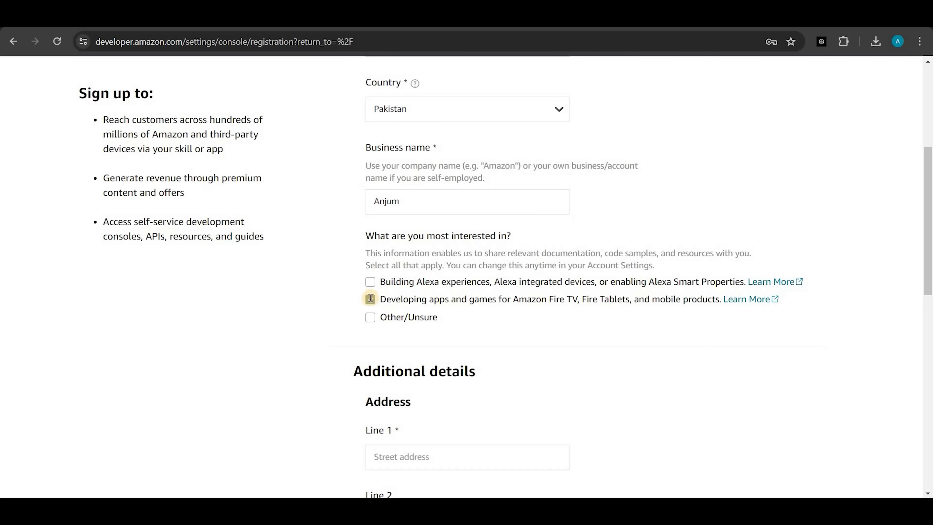
Look over the address and support email fields and open the country code choices for the phone number
{"action": "scroll", "coordinate": [375, 293], "scroll_direction": "down", "scroll_amount": 5}
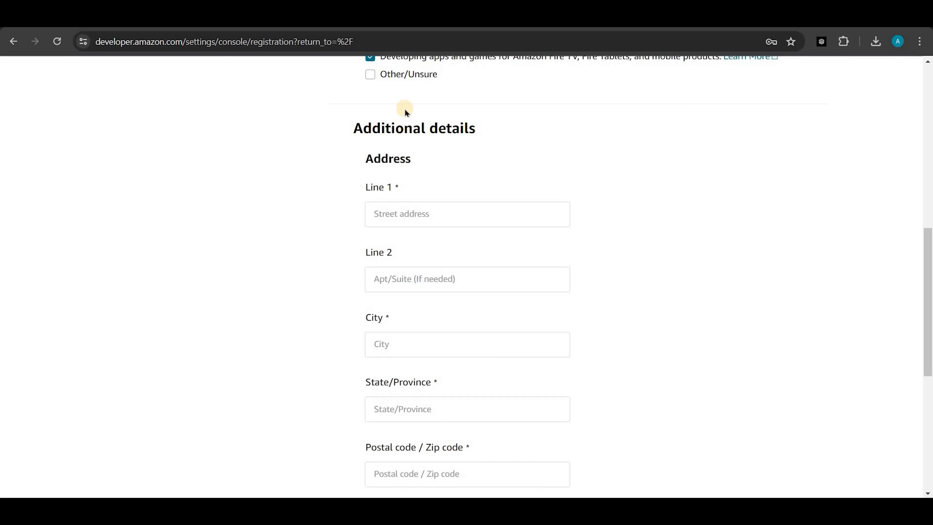
{"action": "scroll", "coordinate": [406, 175], "scroll_direction": "down", "scroll_amount": 2}
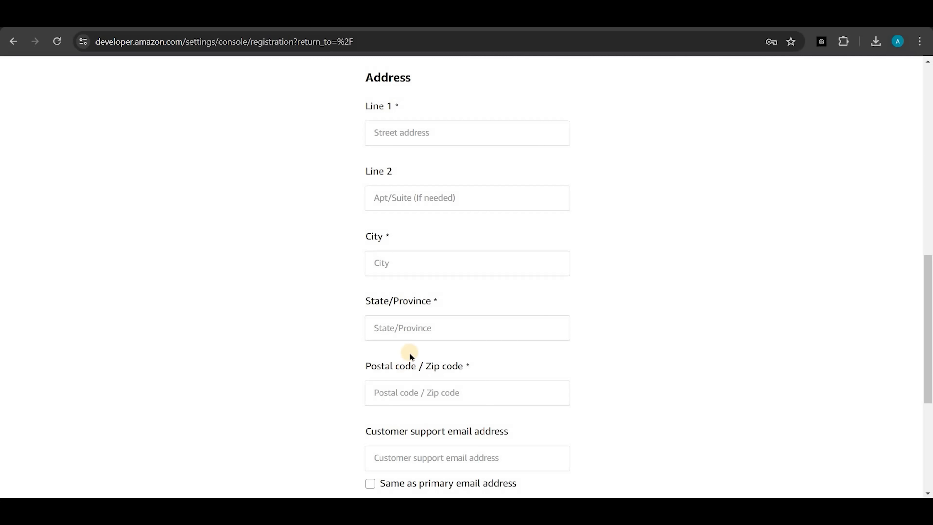
{"action": "scroll", "coordinate": [409, 355], "scroll_direction": "down", "scroll_amount": 5}
{"action": "left_click", "coordinate": [448, 356]}
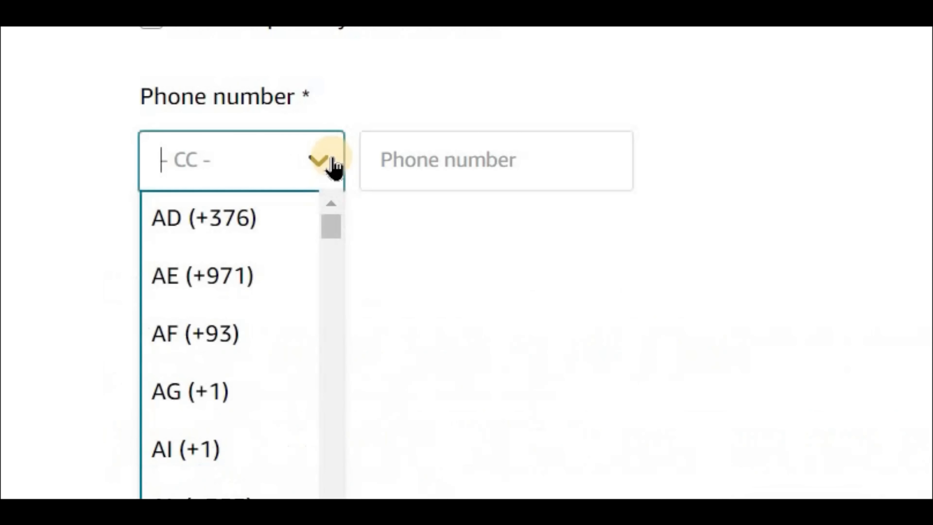
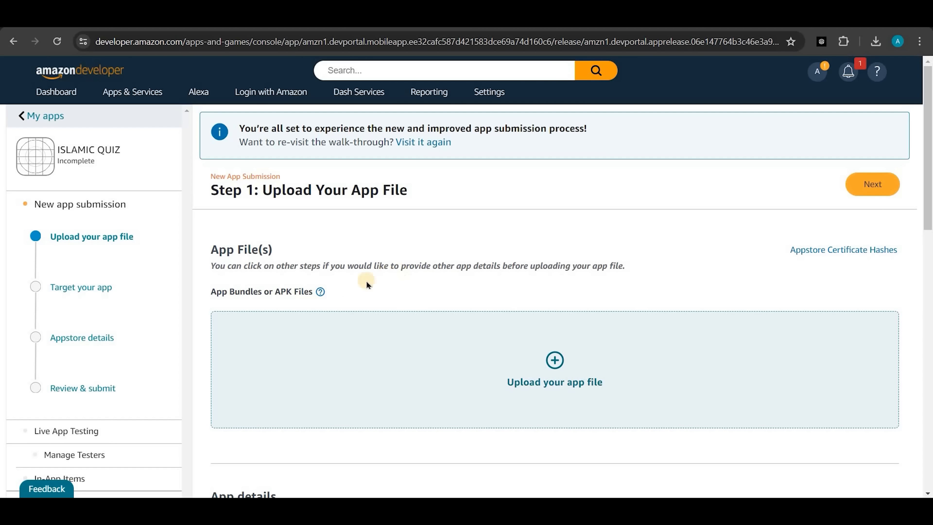
Upload bundle.apk from Downloads as the app file of the ISLAMIC QUIZ submission
{"action": "left_click", "coordinate": [556, 361]}
{"action": "left_click", "coordinate": [175, 311]}
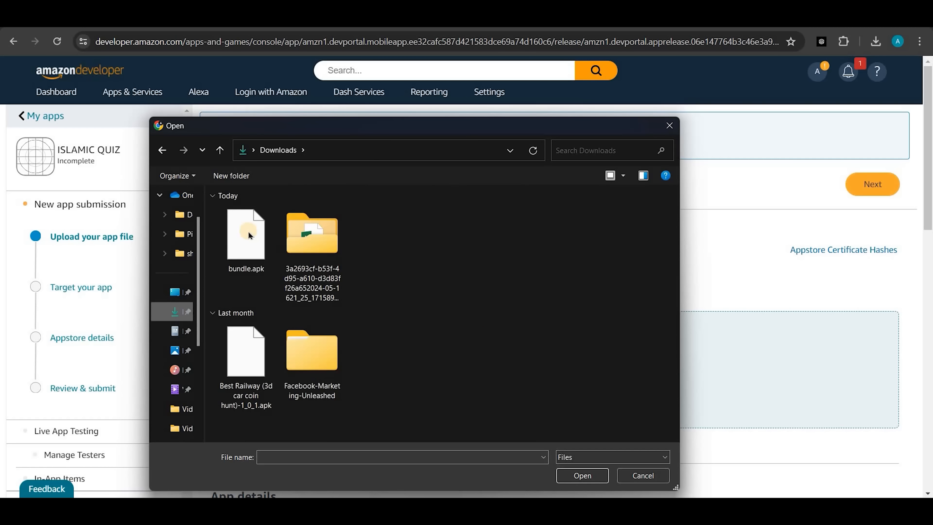
{"action": "double_click", "coordinate": [249, 235]}
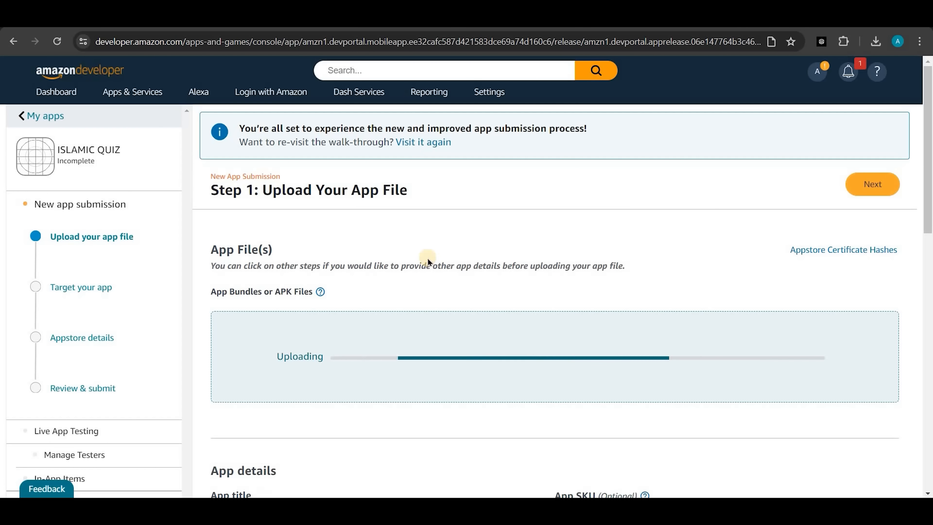
View the app's public key under the additional information and download AppstoreAuthenticationKey.pem
{"action": "scroll", "coordinate": [287, 203], "scroll_direction": "down", "scroll_amount": 5}
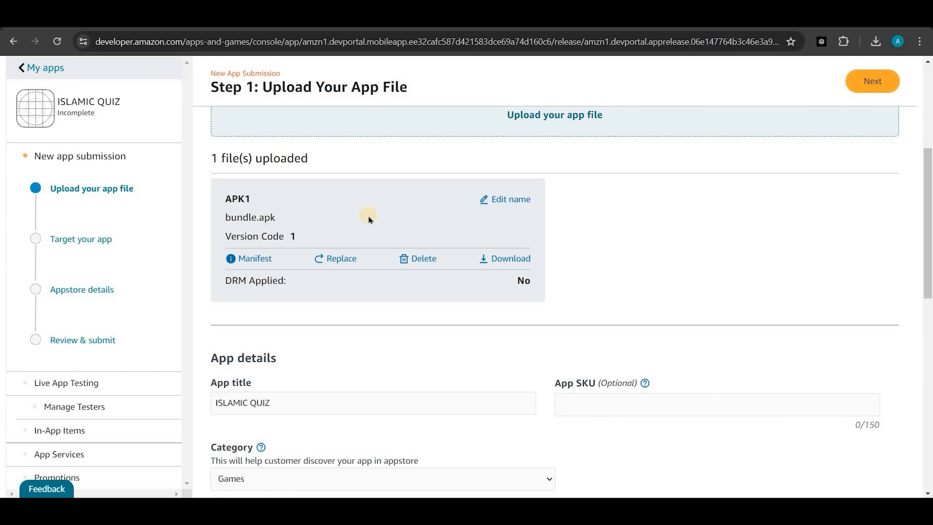
{"action": "scroll", "coordinate": [368, 217], "scroll_direction": "down", "scroll_amount": 8}
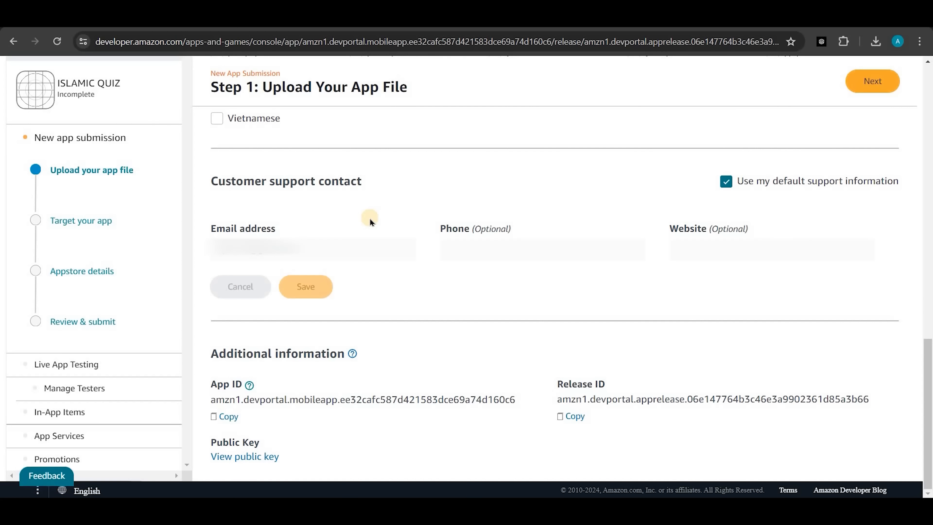
{"action": "left_click", "coordinate": [249, 459]}
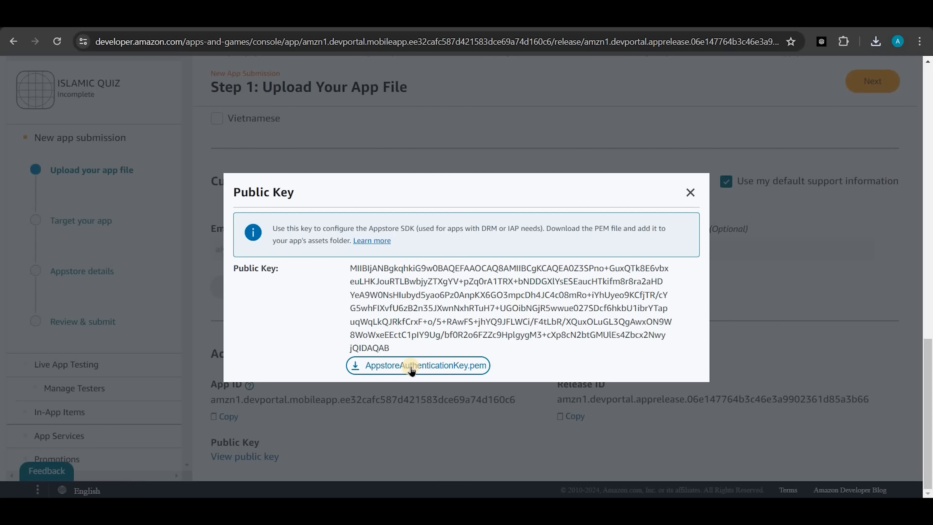
{"action": "left_click", "coordinate": [412, 369]}
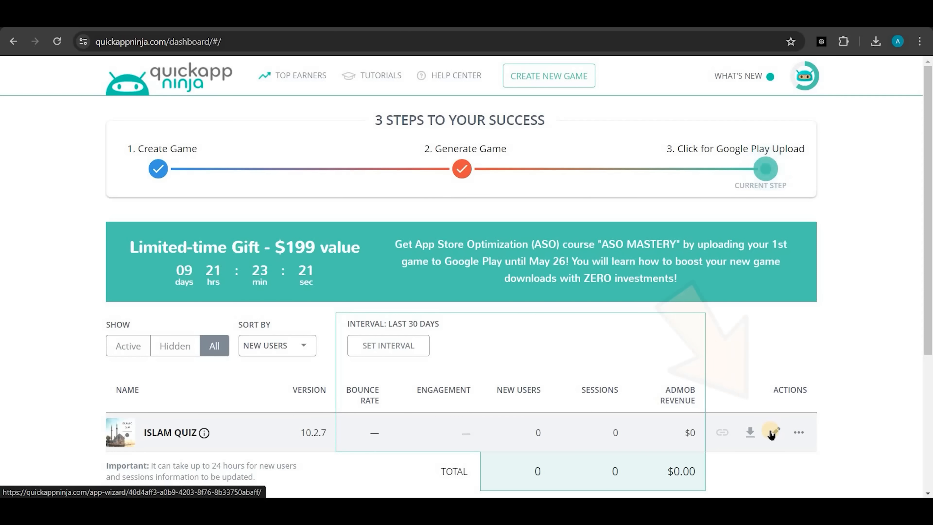
Upload AppstoreAuthenticationKey (1).pem as the Amazon public key in the monetization settings of ISLAM QUIZ in QuickAppNinja
{"action": "left_click", "coordinate": [772, 434]}
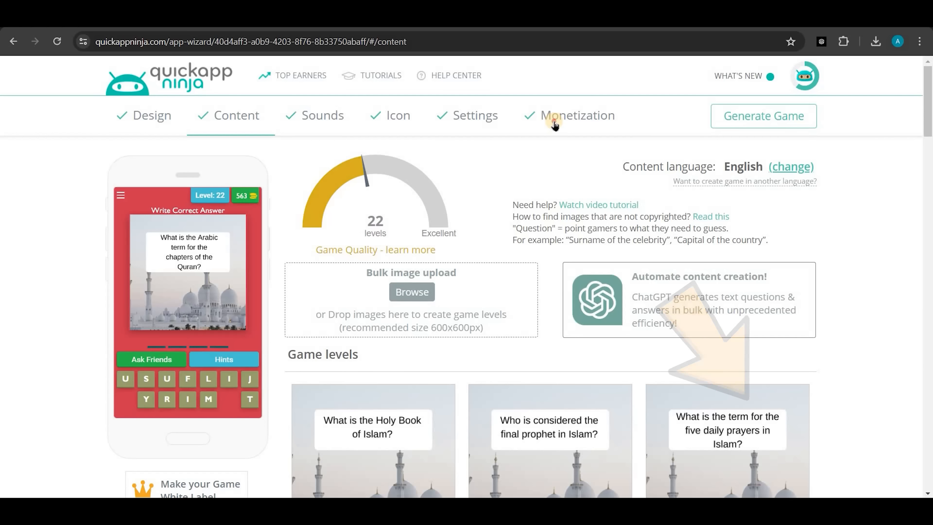
{"action": "left_click", "coordinate": [554, 121]}
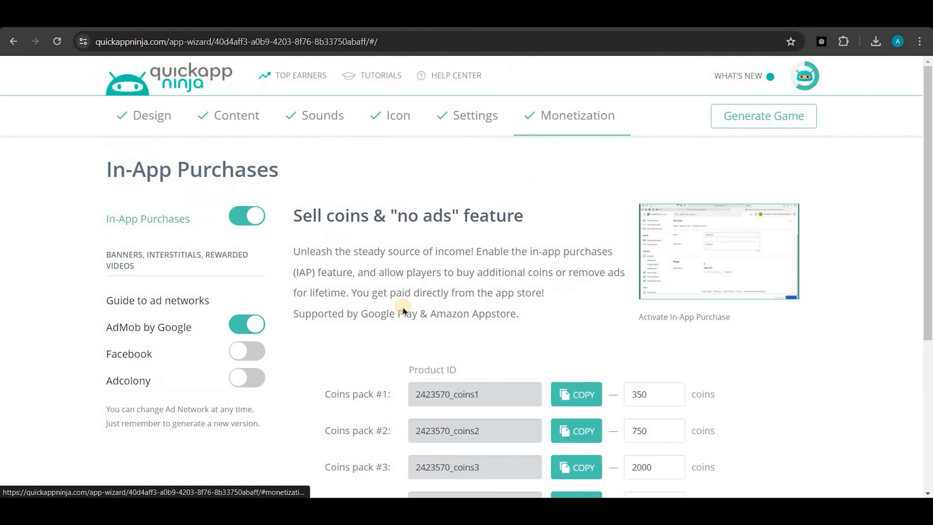
{"action": "scroll", "coordinate": [368, 331], "scroll_direction": "down", "scroll_amount": 4}
{"action": "scroll", "coordinate": [329, 362], "scroll_direction": "down", "scroll_amount": 2}
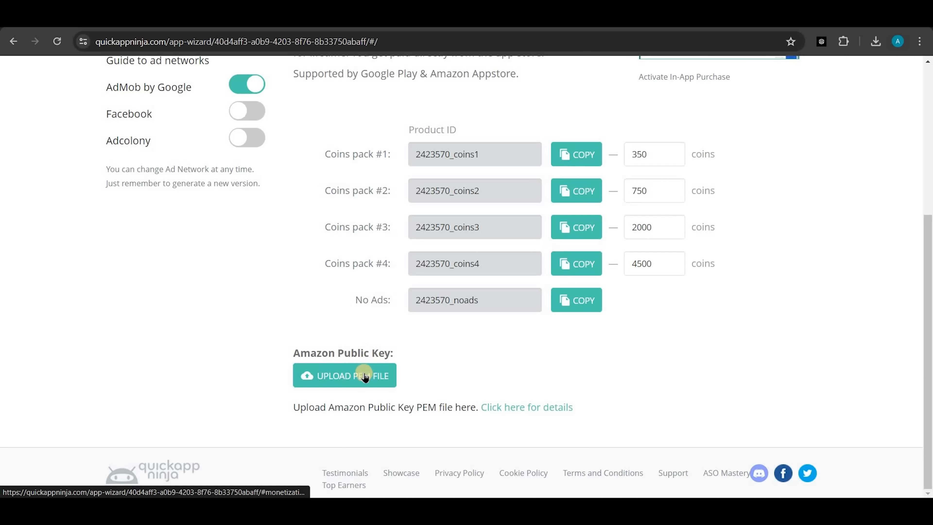
{"action": "left_click", "coordinate": [361, 381]}
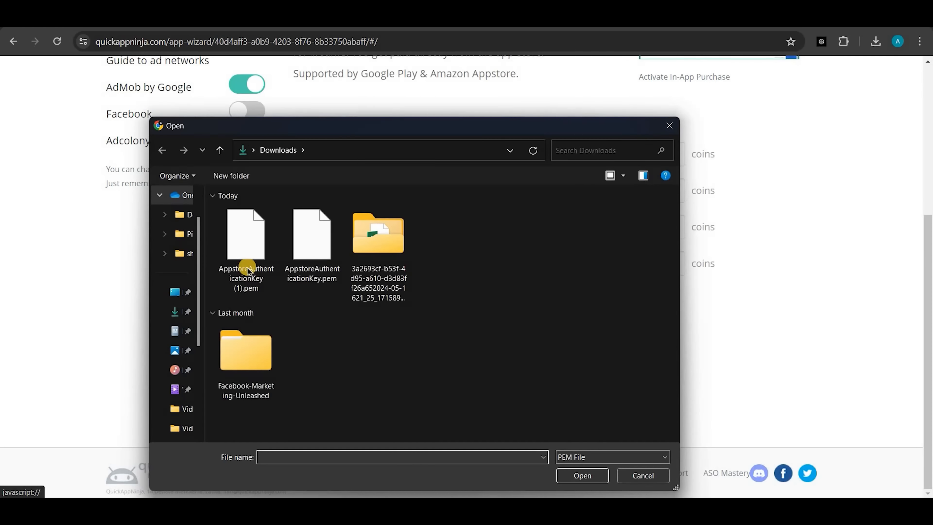
{"action": "double_click", "coordinate": [245, 267]}
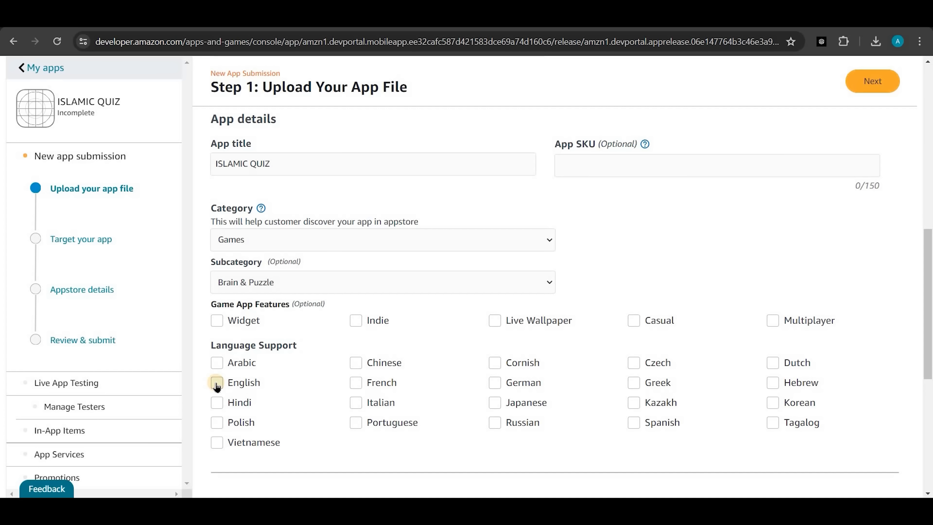
In the Amazon submission, mark English as a supported language and copy the package name from the bundle.apk manifest details
{"action": "left_click", "coordinate": [217, 383]}
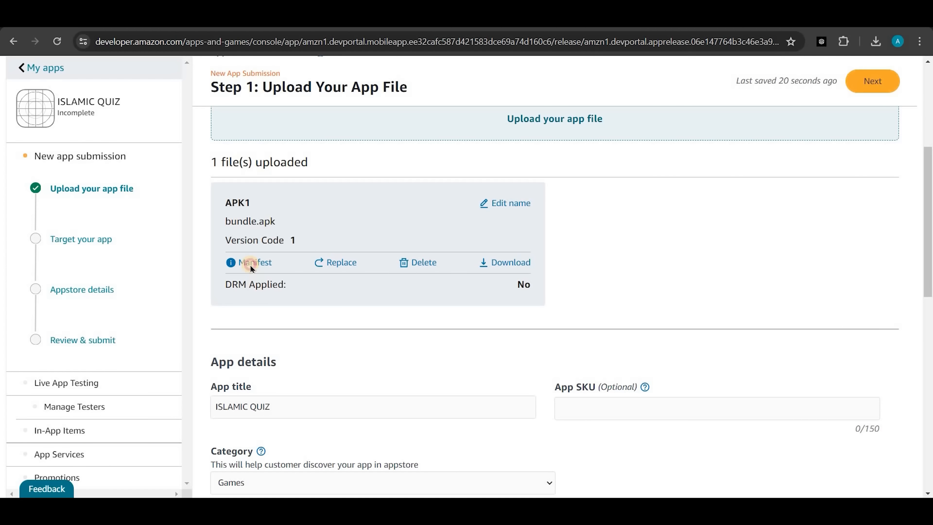
{"action": "left_click", "coordinate": [251, 264]}
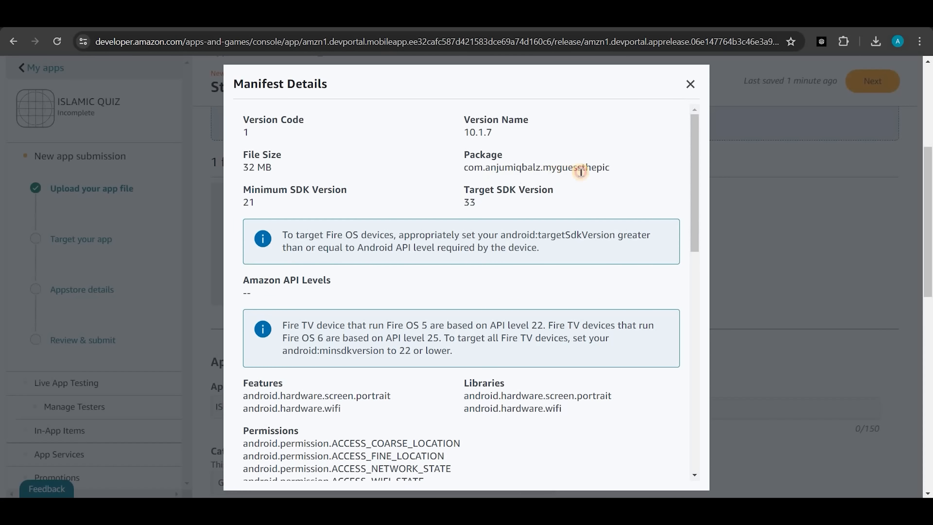
{"action": "left_click_drag", "start_coordinate": [465, 167], "coordinate": [600, 170]}
{"action": "right_click", "coordinate": [598, 170]}
{"action": "left_click", "coordinate": [603, 176]}
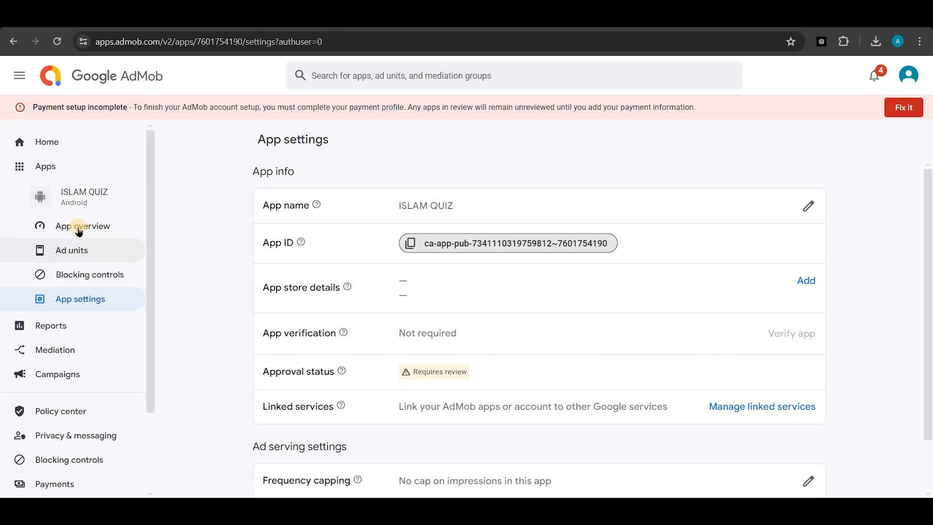
In Google AdMob, add the Amazon Appstore as an app store for ISLAM QUIZ and continue to the package name confirmation
{"action": "left_click", "coordinate": [79, 228]}
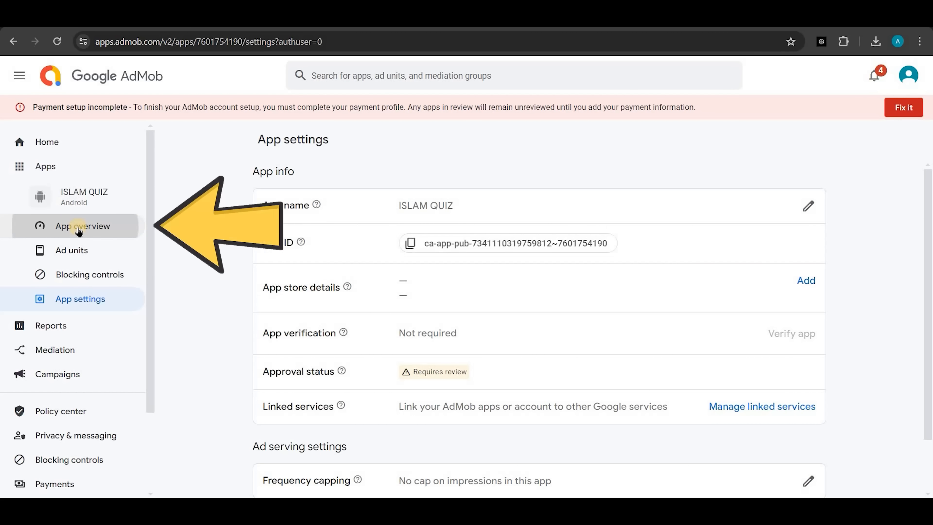
{"action": "mouse_move", "coordinate": [414, 180]}
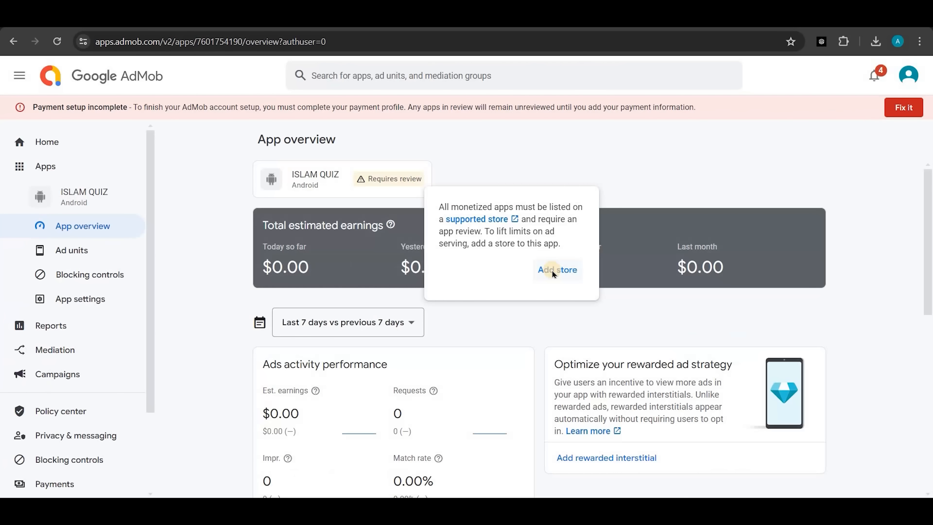
{"action": "left_click", "coordinate": [711, 349]}
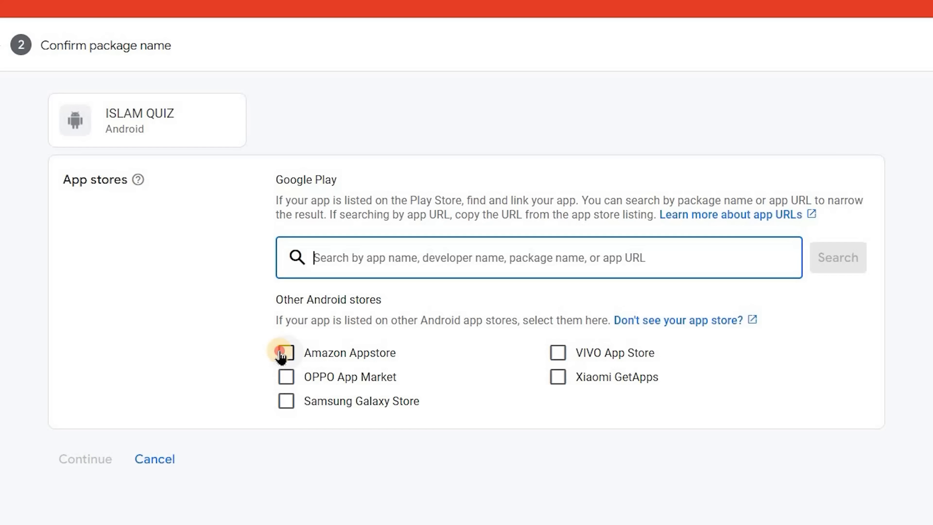
{"action": "left_click", "coordinate": [283, 354]}
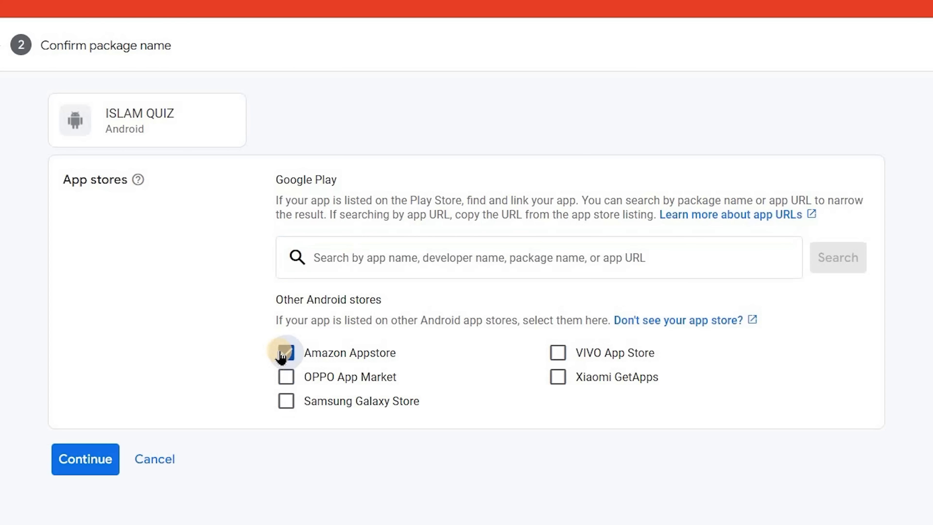
{"action": "left_click", "coordinate": [98, 461]}
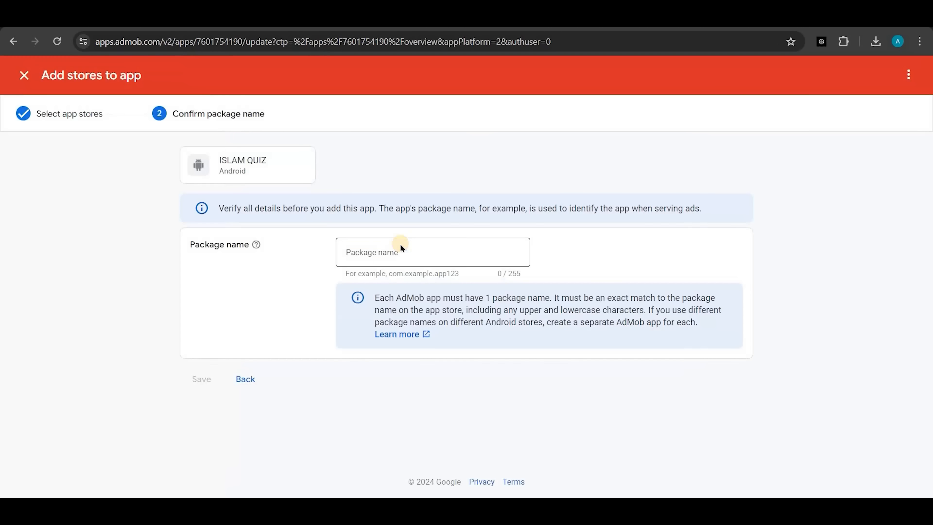
Enter the copied package name for ISLAM QUIZ, save it, and finish adding the store
{"action": "left_click", "coordinate": [401, 246]}
{"action": "key", "text": "ctrl+v"}
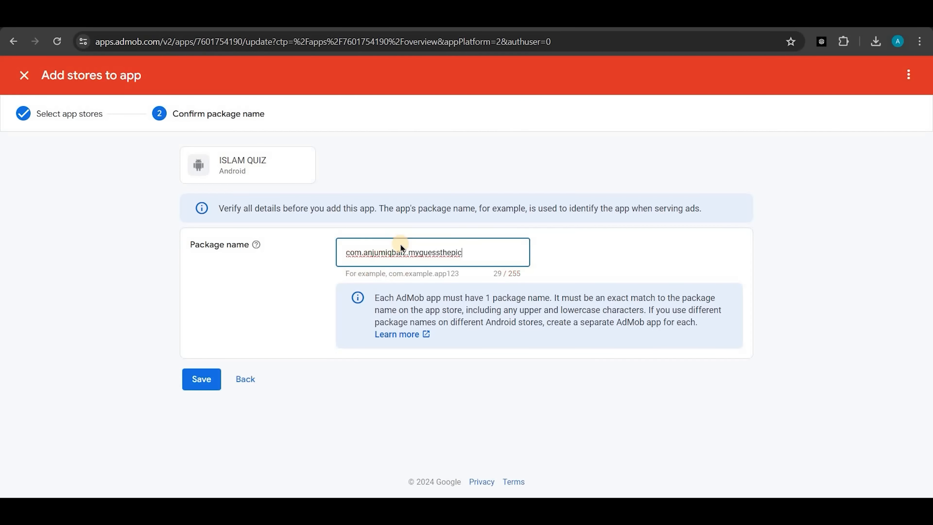
{"action": "left_click", "coordinate": [191, 386]}
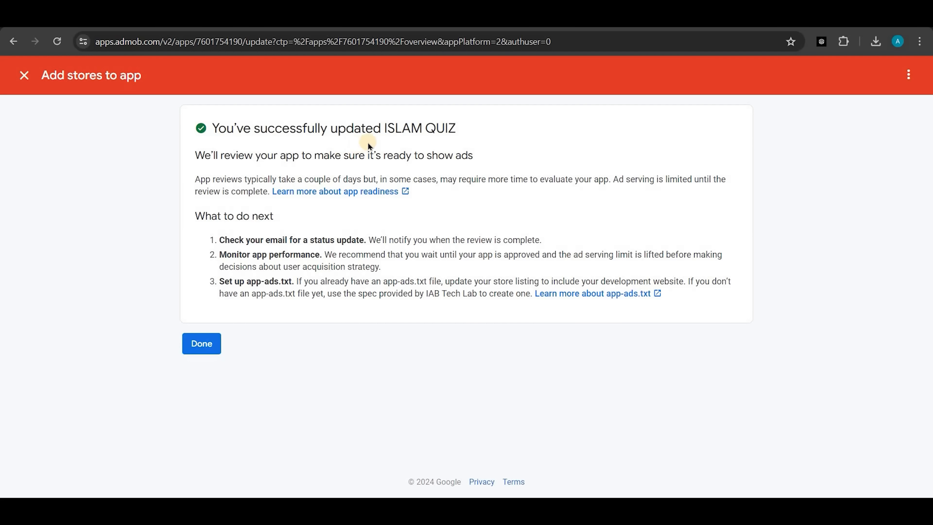
{"action": "left_click", "coordinate": [206, 350]}
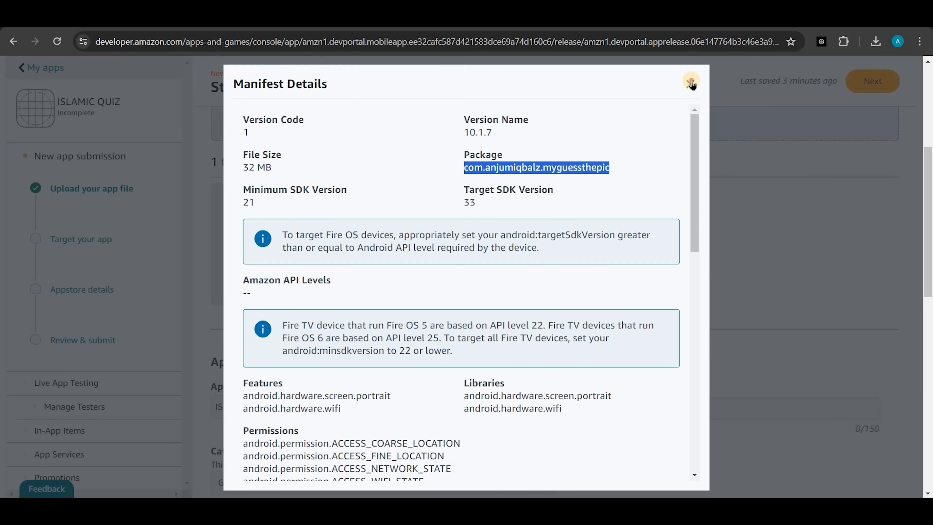
Back in the Amazon submission, proceed to the app targeting stage and restrict the target audience to 18+ years of age
{"action": "key", "text": "Escape"}
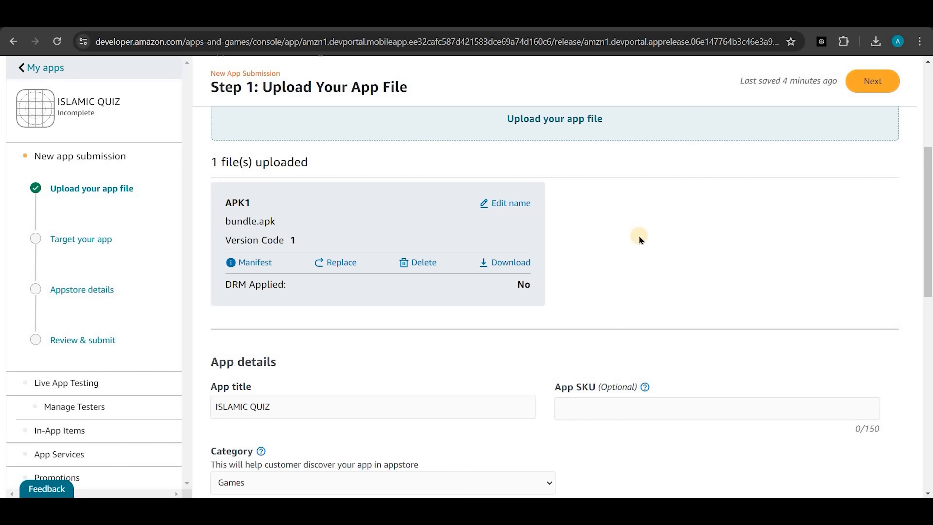
{"action": "left_click", "coordinate": [865, 82]}
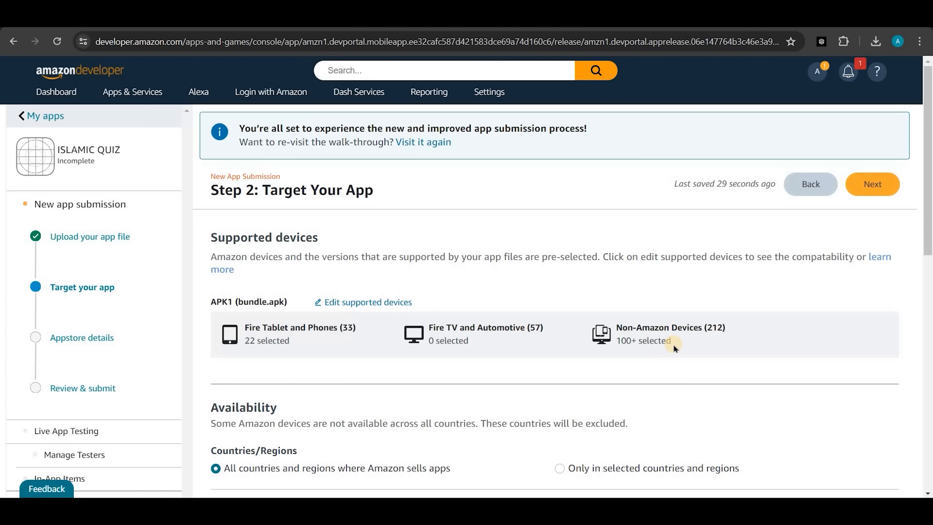
{"action": "scroll", "coordinate": [674, 345], "scroll_direction": "down", "scroll_amount": 4}
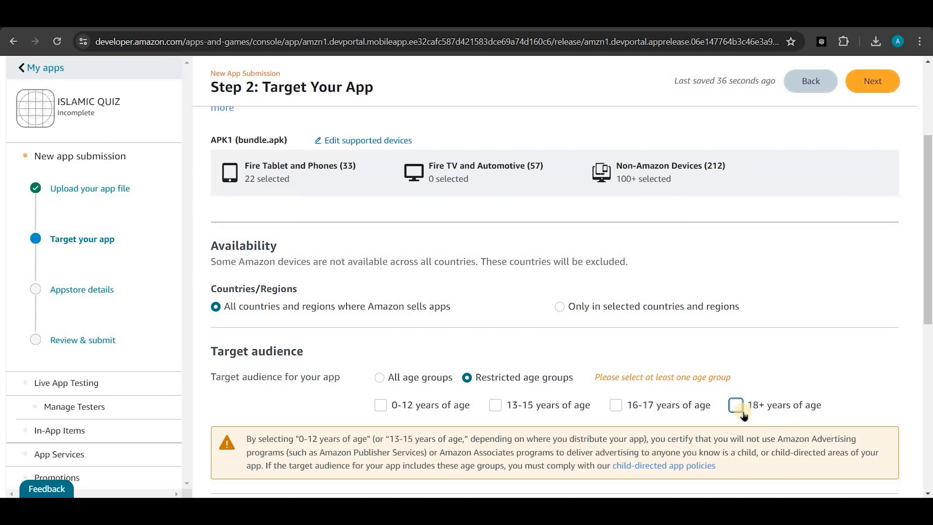
{"action": "left_click", "coordinate": [737, 405]}
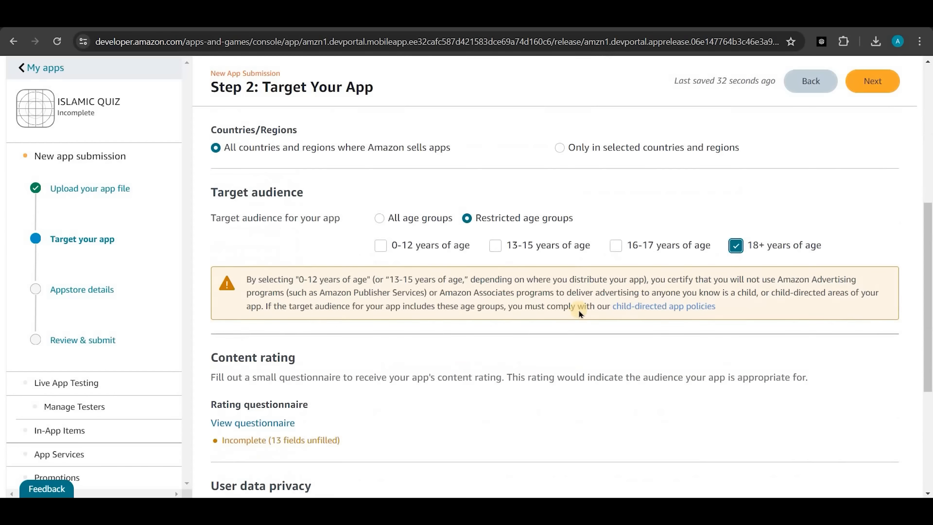
In the content rating questionnaire, answer None for all subject matters from violence to profanity and Yes for academic
{"action": "scroll", "coordinate": [224, 264], "scroll_direction": "down", "scroll_amount": 4}
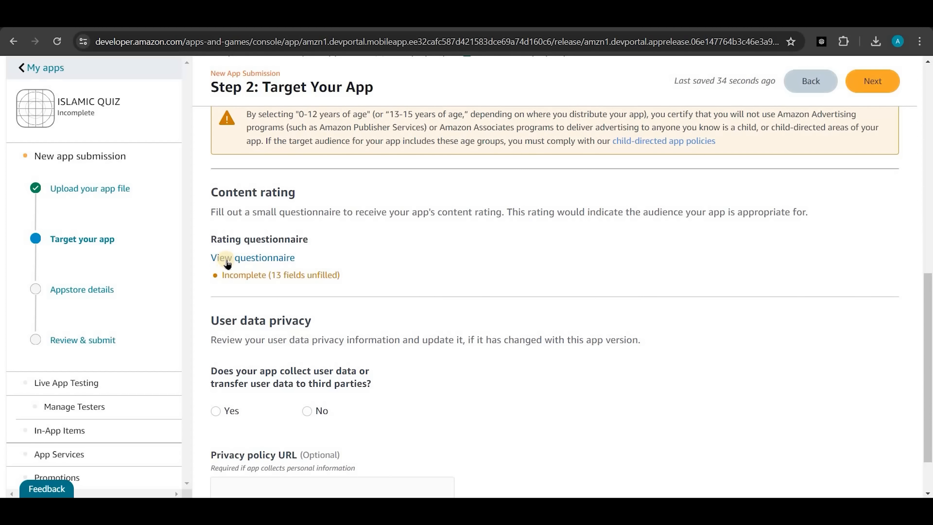
{"action": "left_click", "coordinate": [266, 260]}
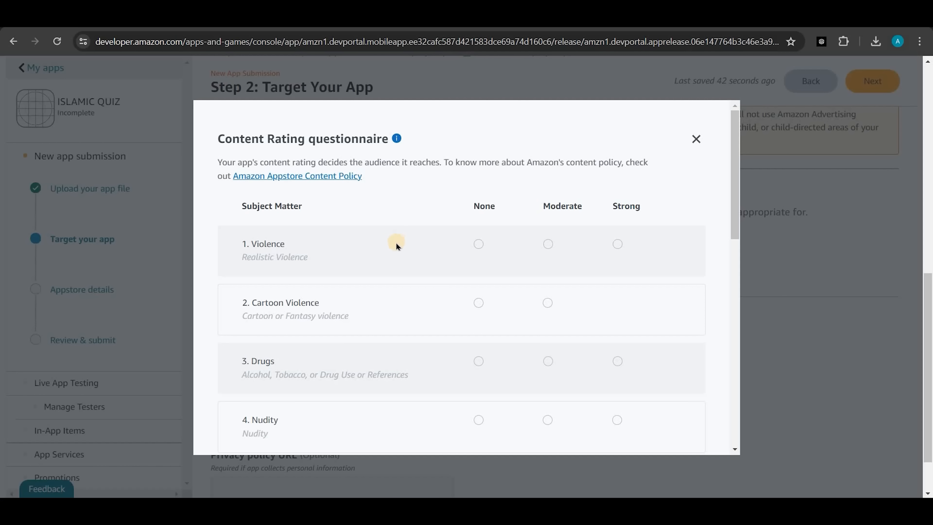
{"action": "left_click", "coordinate": [478, 244]}
{"action": "left_click", "coordinate": [478, 303]}
{"action": "left_click", "coordinate": [478, 361]}
{"action": "left_click", "coordinate": [478, 236]}
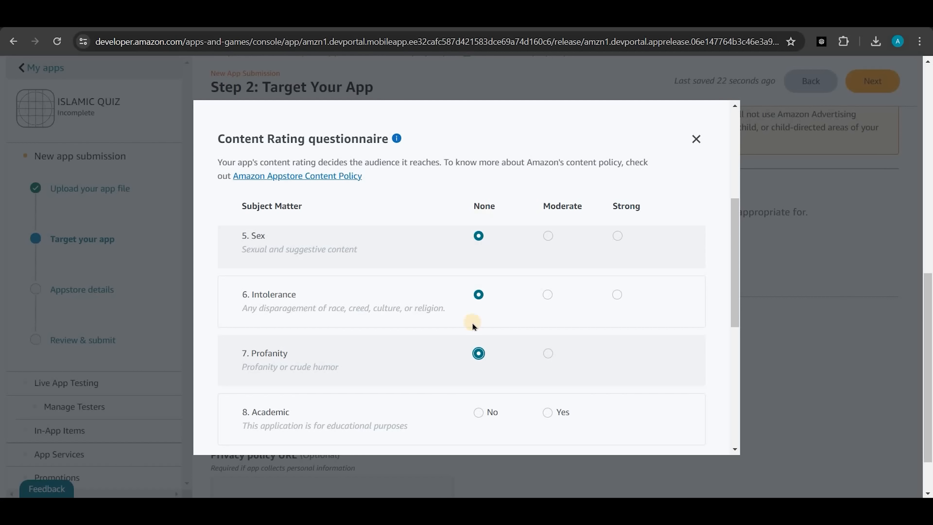
{"action": "left_click", "coordinate": [478, 366]}
{"action": "left_click", "coordinate": [548, 412]}
Answer No for personal information, gambling and location detection, Yes for advertisements and user generated content, and close the questionnaire
{"action": "scroll", "coordinate": [555, 408], "scroll_direction": "down", "scroll_amount": 4}
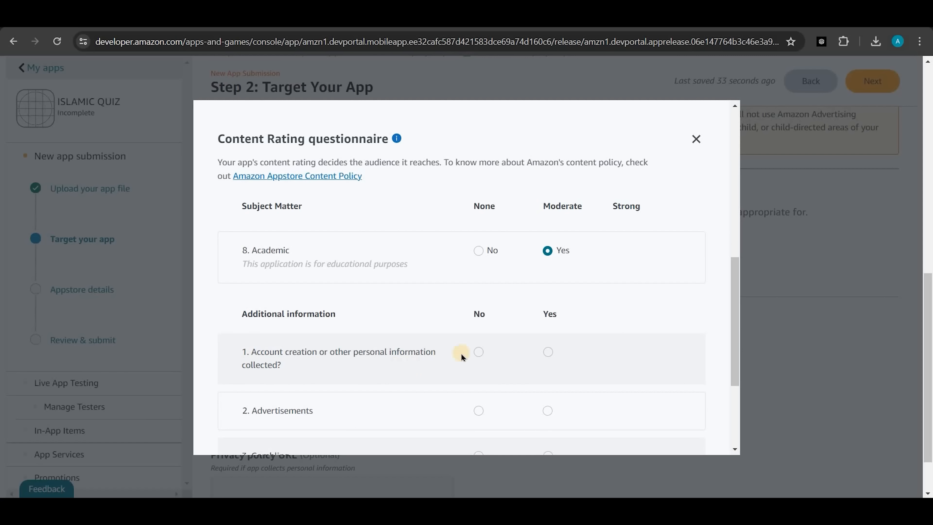
{"action": "left_click", "coordinate": [479, 352]}
{"action": "scroll", "coordinate": [254, 331], "scroll_direction": "down", "scroll_amount": 2}
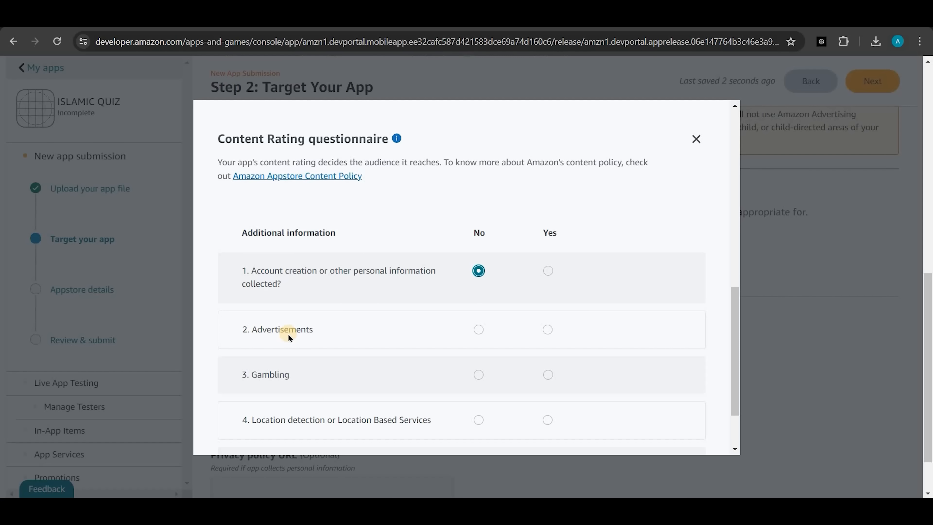
{"action": "left_click", "coordinate": [548, 330]}
{"action": "left_click", "coordinate": [481, 374]}
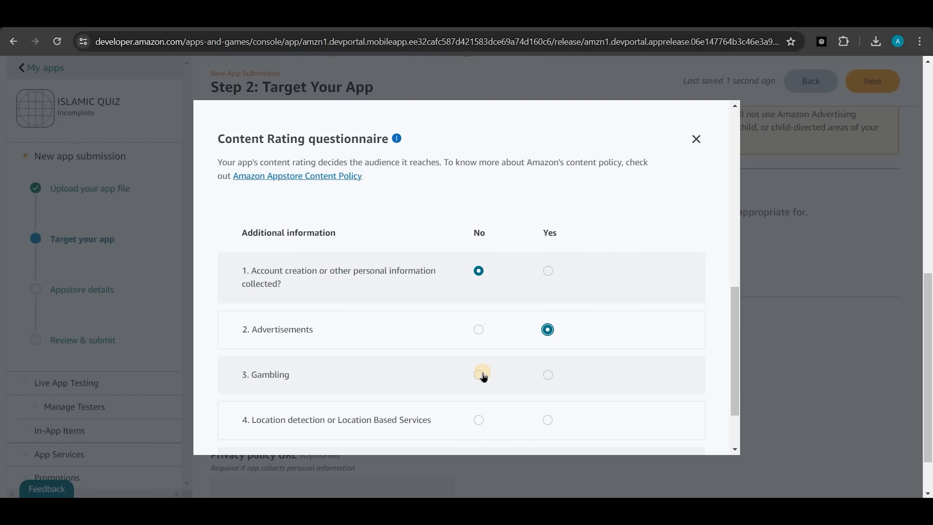
{"action": "scroll", "coordinate": [484, 376], "scroll_direction": "down", "scroll_amount": 2}
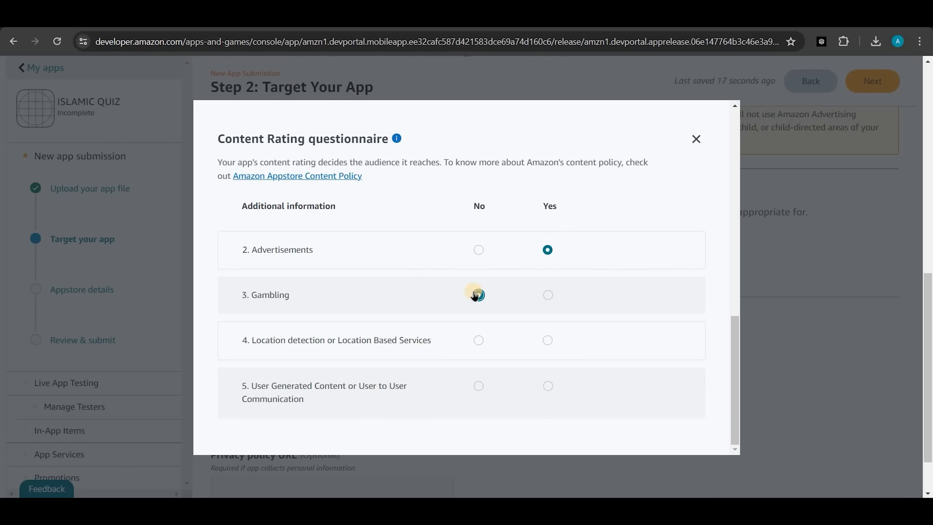
{"action": "left_click", "coordinate": [478, 347]}
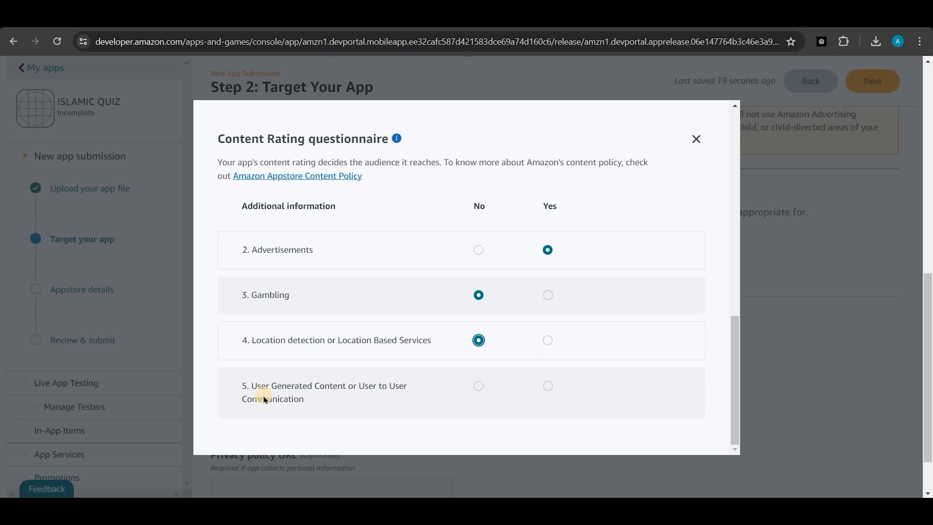
{"action": "left_click", "coordinate": [549, 391]}
{"action": "left_click", "coordinate": [549, 391]}
{"action": "left_click", "coordinate": [696, 139]}
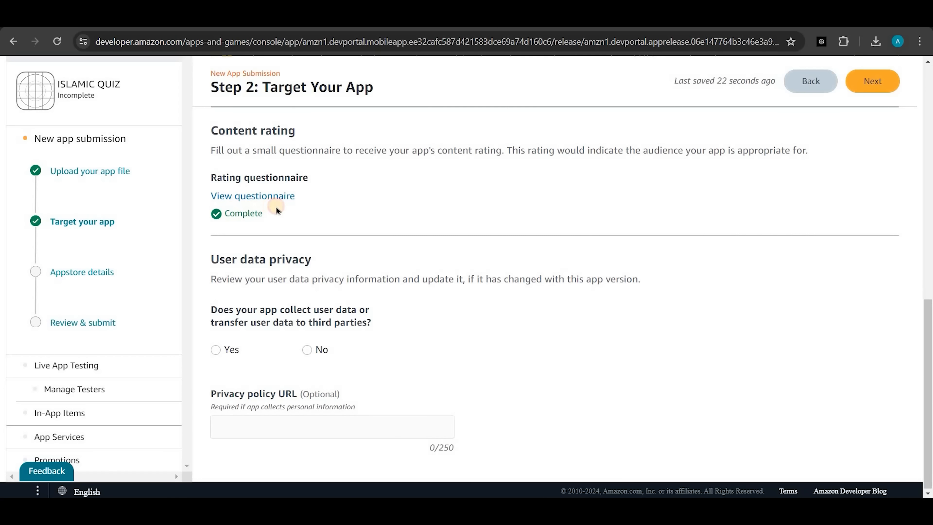
Declare that the app collects no user data and enter the privacy policy URL copied from the QuickAppNinja game settings
{"action": "double_click", "coordinate": [276, 207]}
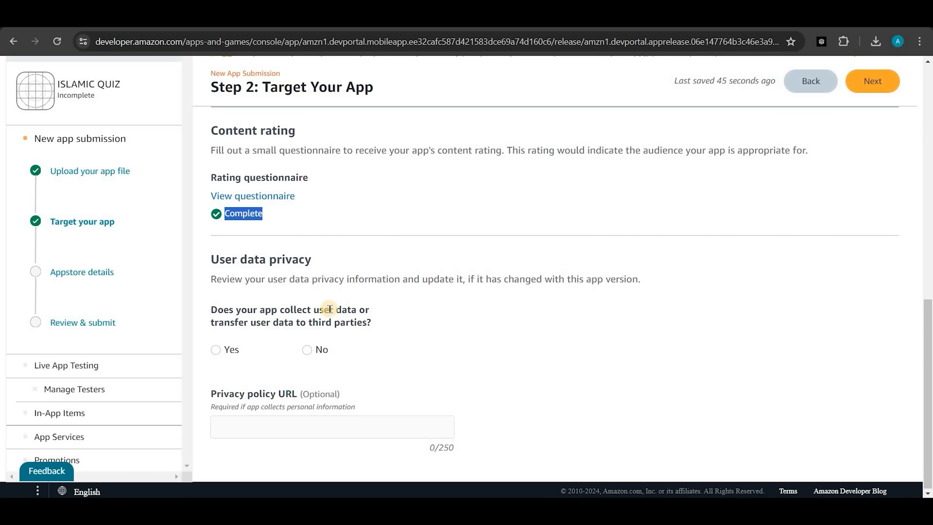
{"action": "left_click", "coordinate": [317, 350]}
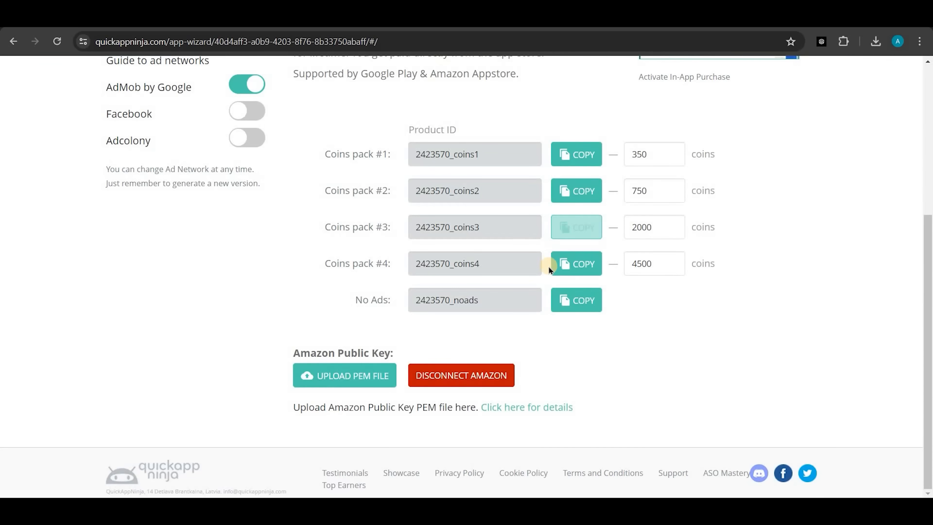
{"action": "scroll", "coordinate": [514, 221], "scroll_direction": "up", "scroll_amount": 6}
{"action": "left_click", "coordinate": [474, 116]}
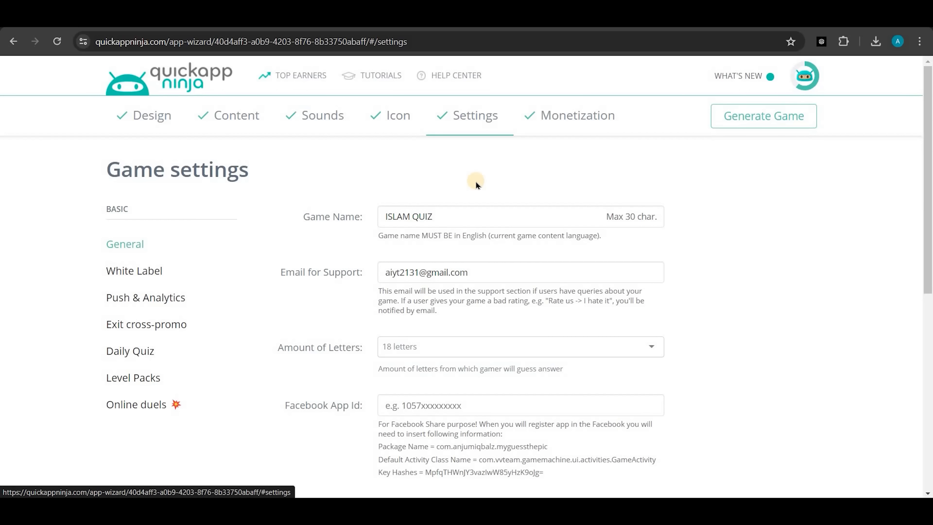
{"action": "scroll", "coordinate": [440, 221], "scroll_direction": "down", "scroll_amount": 4}
{"action": "scroll", "coordinate": [403, 255], "scroll_direction": "down", "scroll_amount": 4}
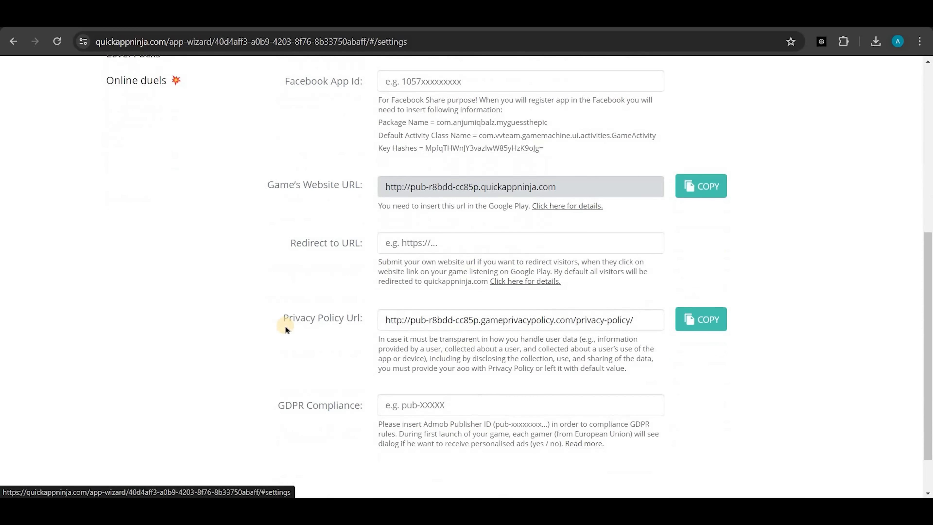
{"action": "left_click", "coordinate": [709, 326]}
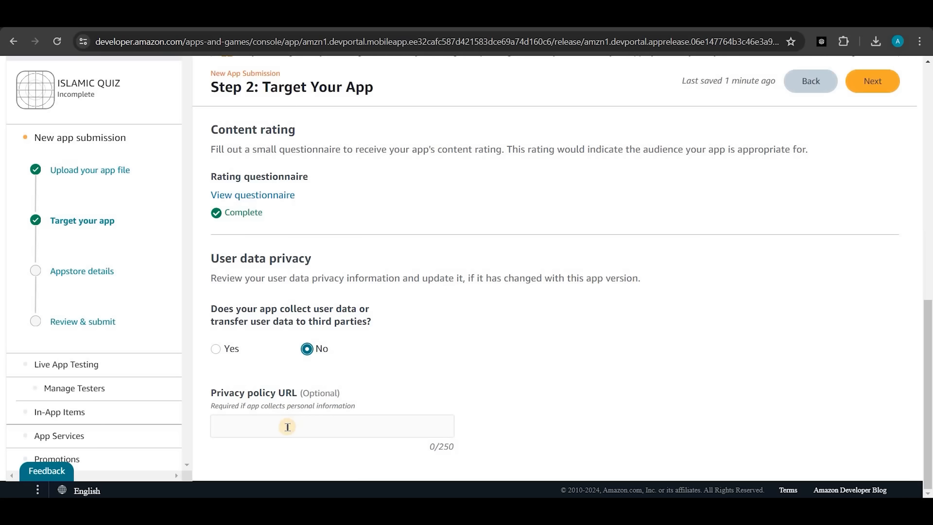
{"action": "left_click", "coordinate": [286, 426]}
{"action": "key", "text": "ctrl+v"}
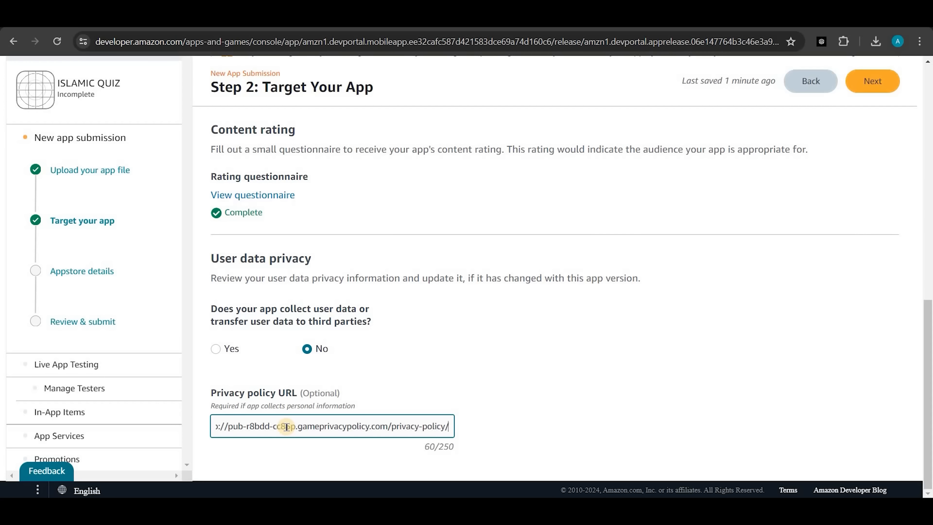
Proceed to the Appstore details stage and set the app pricing to Free
{"action": "left_click", "coordinate": [874, 81]}
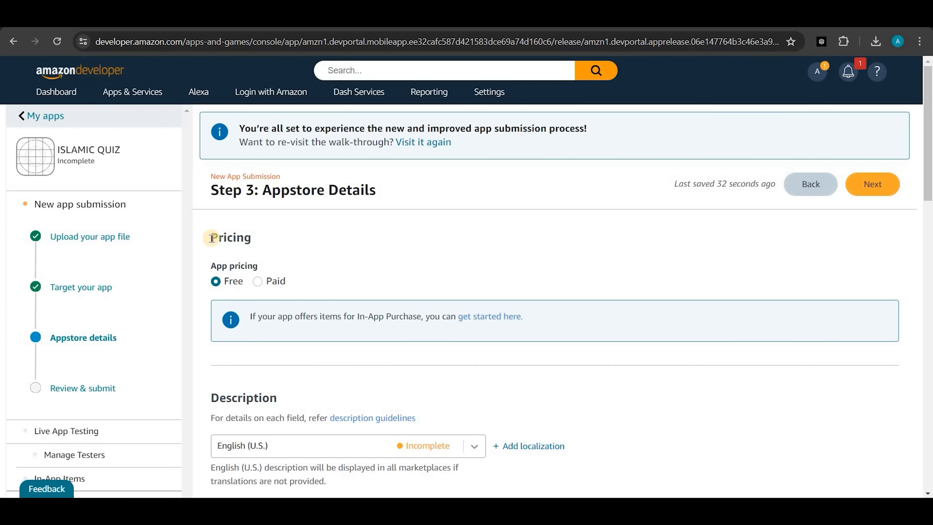
{"action": "left_click", "coordinate": [228, 286]}
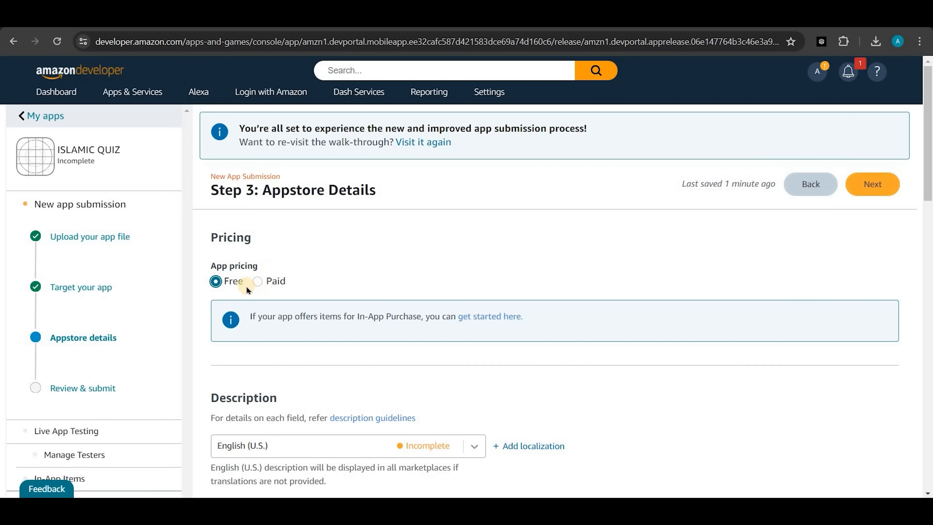
Ask ChatGPT for a "short description of the Islamic Quiz app" and paste its answer as both the short and long descriptions
{"action": "scroll", "coordinate": [504, 210], "scroll_direction": "down", "scroll_amount": 10}
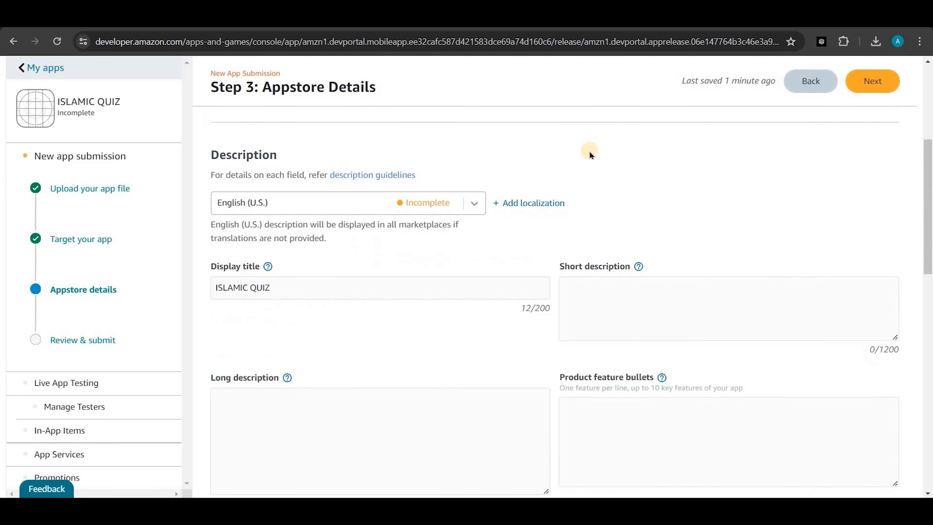
{"action": "scroll", "coordinate": [608, 216], "scroll_direction": "up", "scroll_amount": 2}
{"action": "left_click", "coordinate": [608, 216]}
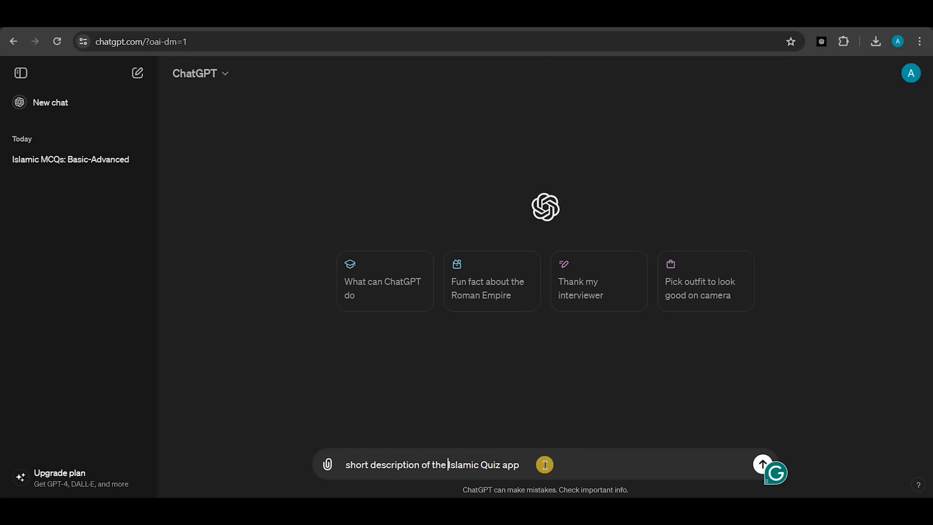
{"action": "key", "text": "Return"}
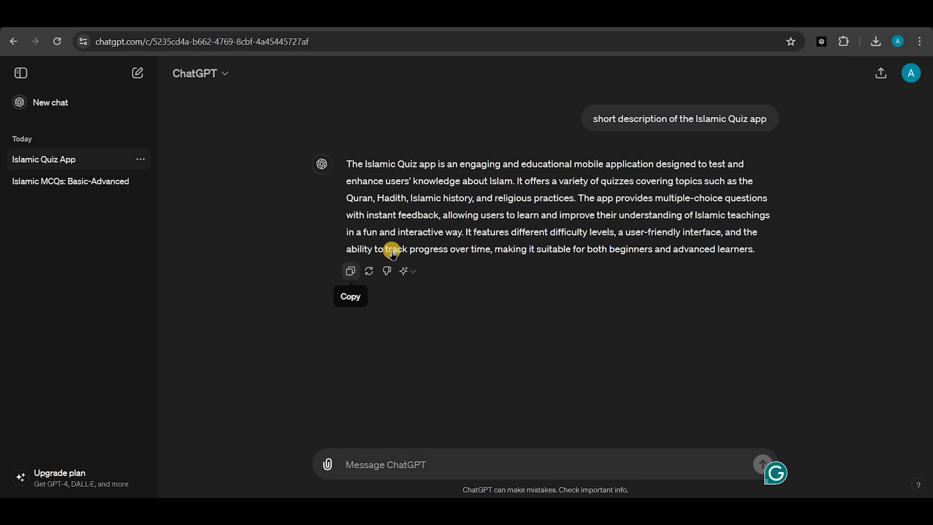
{"action": "left_click", "coordinate": [350, 271]}
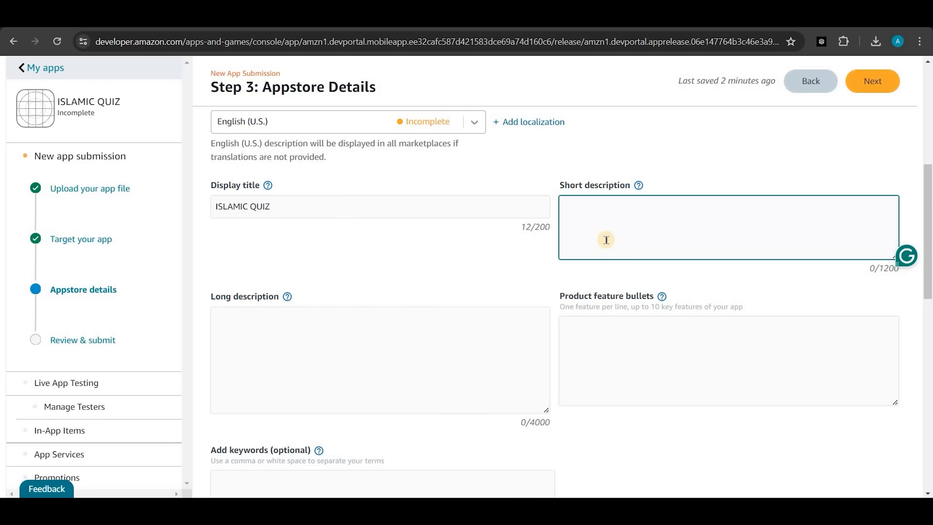
{"action": "key", "text": "ctrl+v"}
{"action": "left_click", "coordinate": [284, 329]}
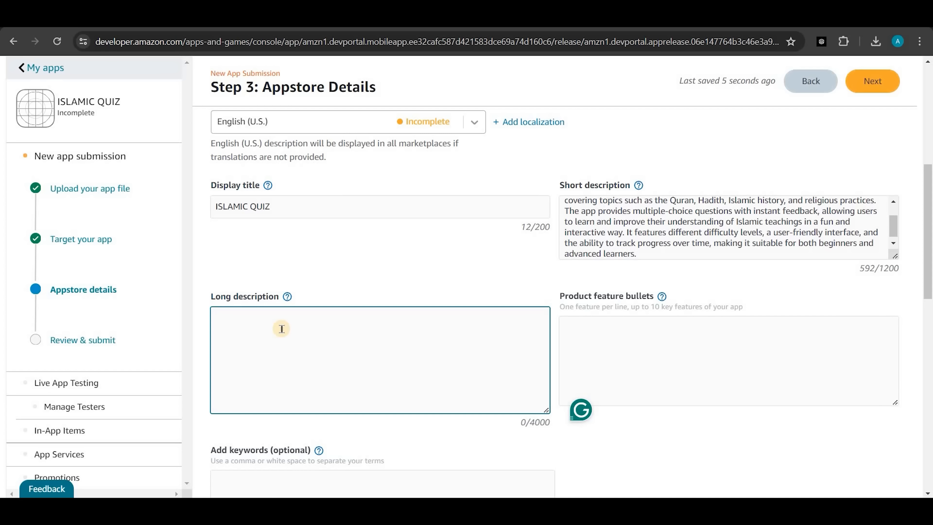
{"action": "key", "text": "ctrl+v"}
Ask ChatGPT for "10 keywords for the Islamic quiz app" and paste the answer as the app's keywords in the Amazon submission
{"action": "scroll", "coordinate": [264, 372], "scroll_direction": "down", "scroll_amount": 2}
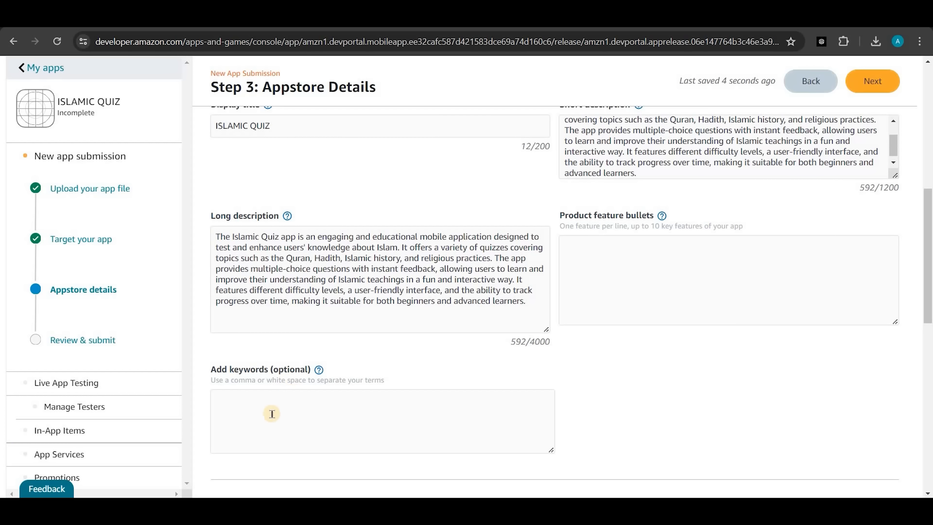
{"action": "left_click", "coordinate": [266, 406]}
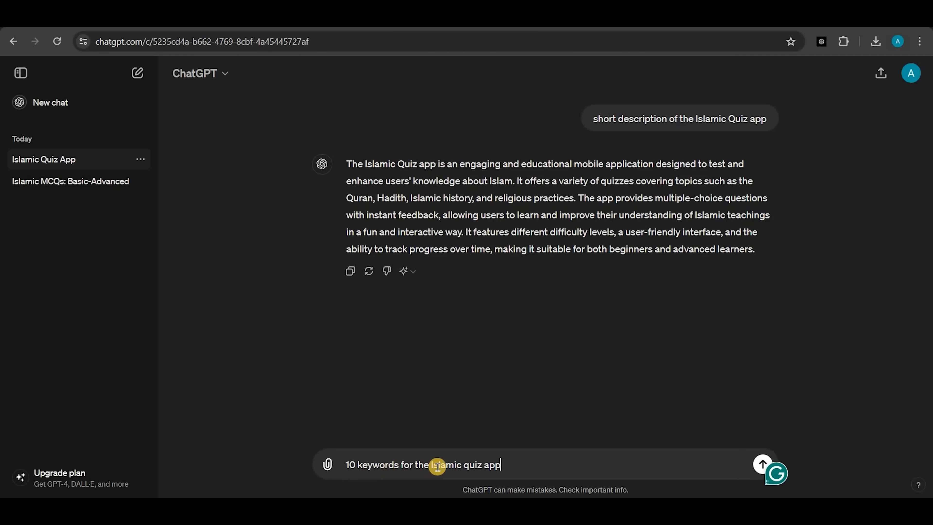
{"action": "key", "text": "Return"}
{"action": "left_click", "coordinate": [347, 403]}
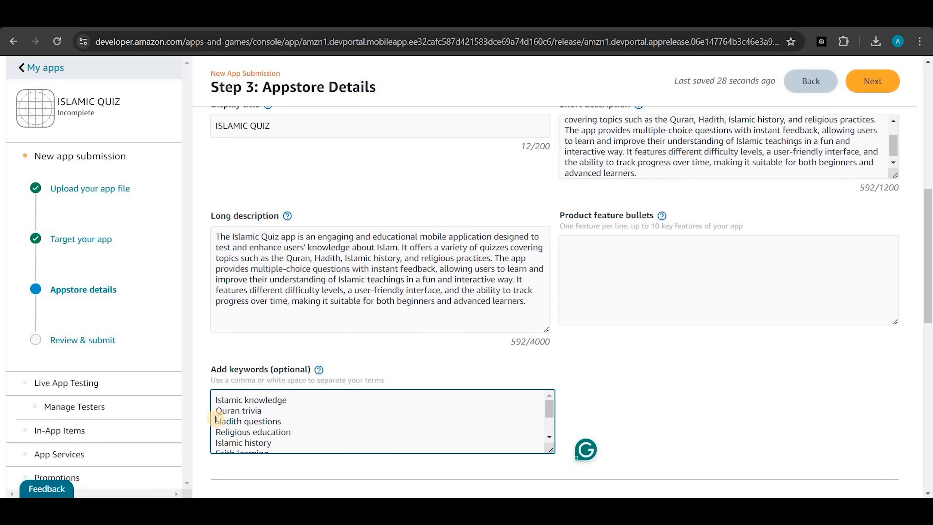
Reformat the pasted keywords from one per line into a single comma-separated list
{"action": "left_click", "coordinate": [215, 403]}
{"action": "key", "text": "shift+End"}
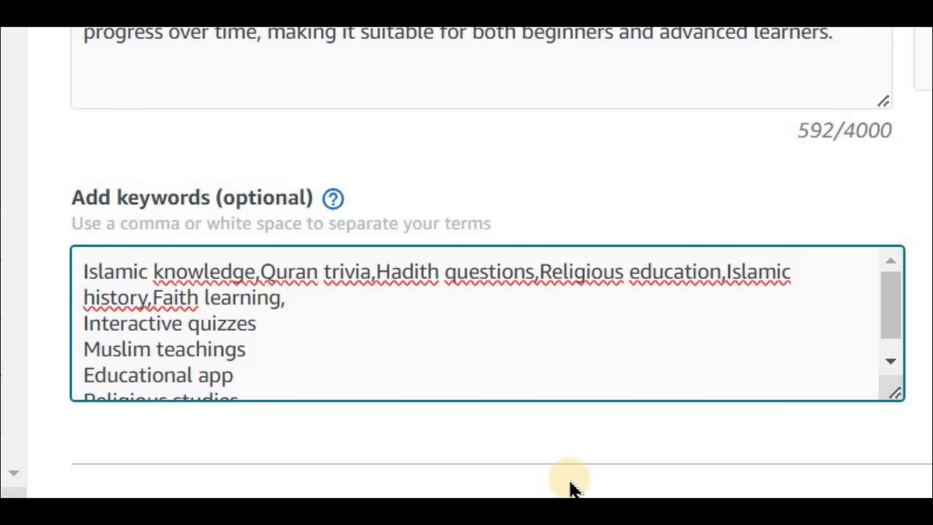
{"action": "key", "text": "Delete"}
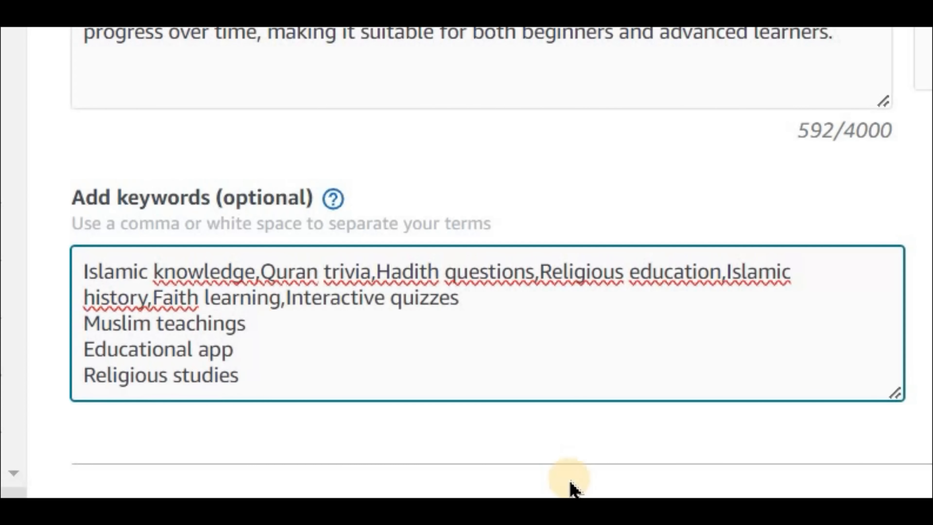
{"action": "key", "text": "Right"}
{"action": "key", "text": "Right"}
{"action": "key", "text": "Right"}
{"action": "key", "text": "Right"}
{"action": "key", "text": "Right"}
{"action": "key", "text": "Right"}
{"action": "key", "text": "Right"}
{"action": "key", "text": "Right"}
{"action": "key", "text": "Right"}
{"action": "key", "text": "Right"}
{"action": "key", "text": "Right"}
{"action": "key", "text": "Right"}
{"action": "key", "text": "Right"}
{"action": "key", "text": "Right"}
{"action": "key", "text": "Right"}
{"action": "key", "text": "Right"}
{"action": "key", "text": "Right"}
{"action": "key", "text": "Right"}
{"action": "key", "text": "Right"}
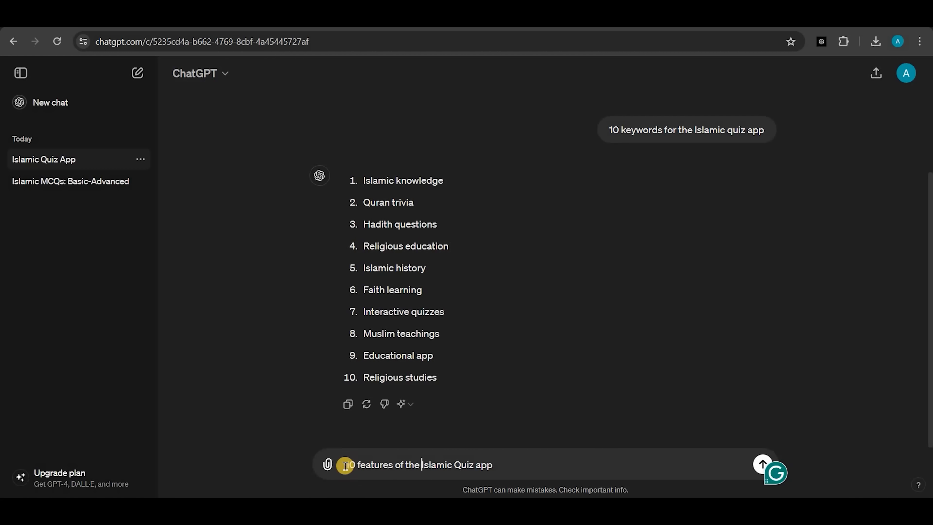
Ask ChatGPT for "10 features of the Islamic Quiz app" and use its answer for the product feature bullets in the Amazon submission
{"action": "left_click", "coordinate": [517, 462]}
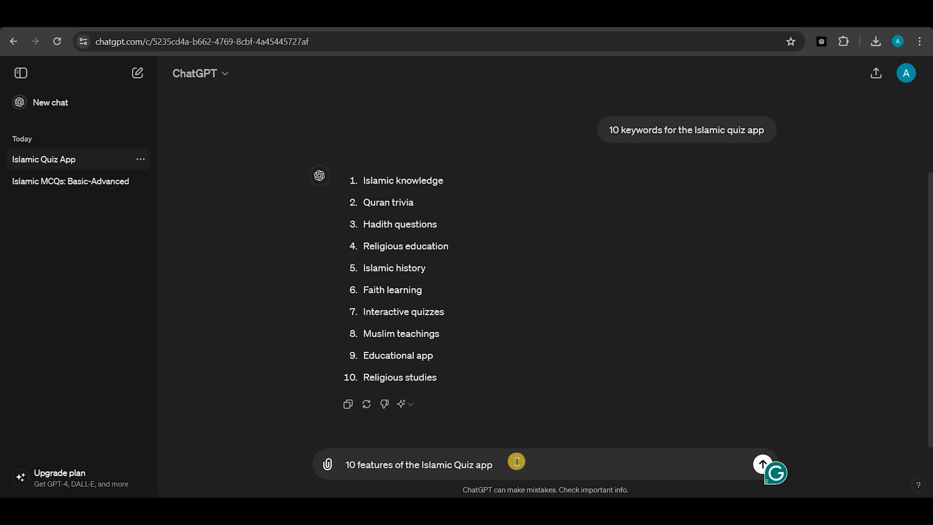
{"action": "key", "text": "Return"}
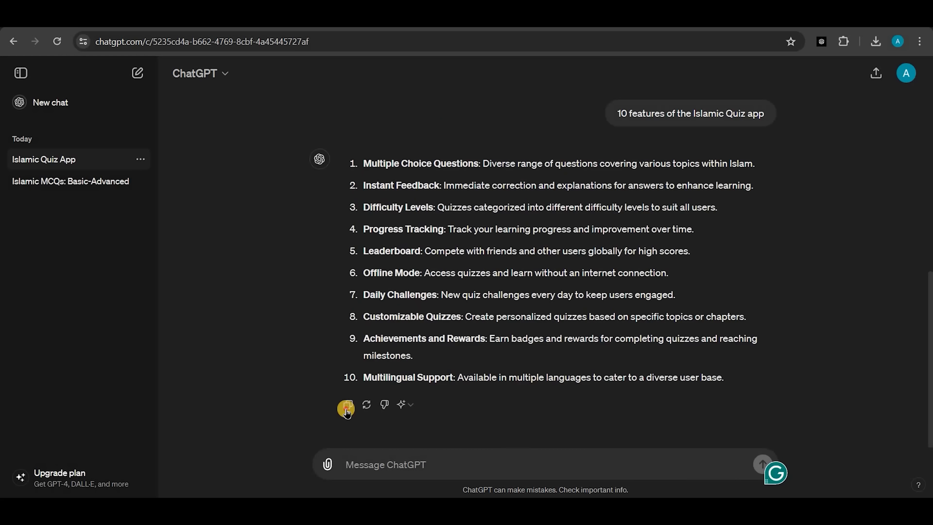
{"action": "key", "text": "ctrl+Tab"}
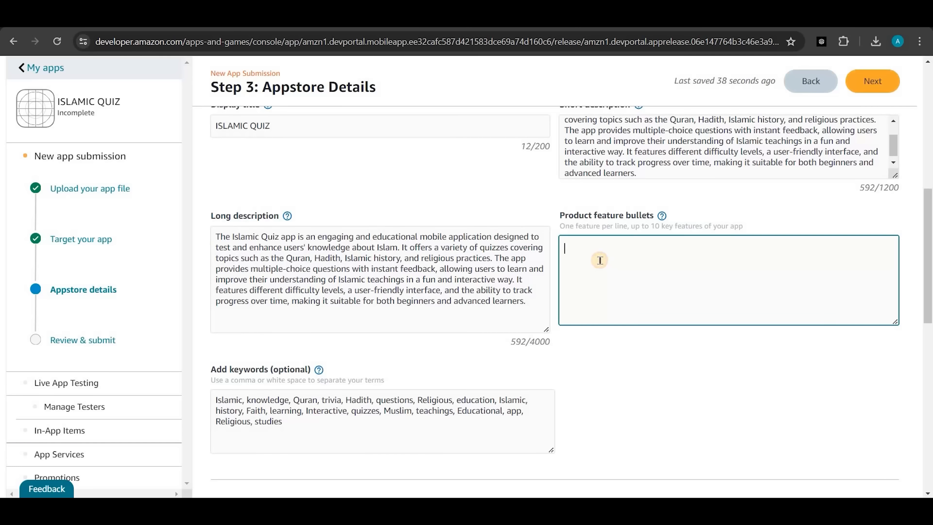
Upload the ISLAMIC image from Downloads as the 512 x 512px tablet icon
{"action": "scroll", "coordinate": [234, 201], "scroll_direction": "down", "scroll_amount": 6}
{"action": "scroll", "coordinate": [232, 200], "scroll_direction": "down", "scroll_amount": 2}
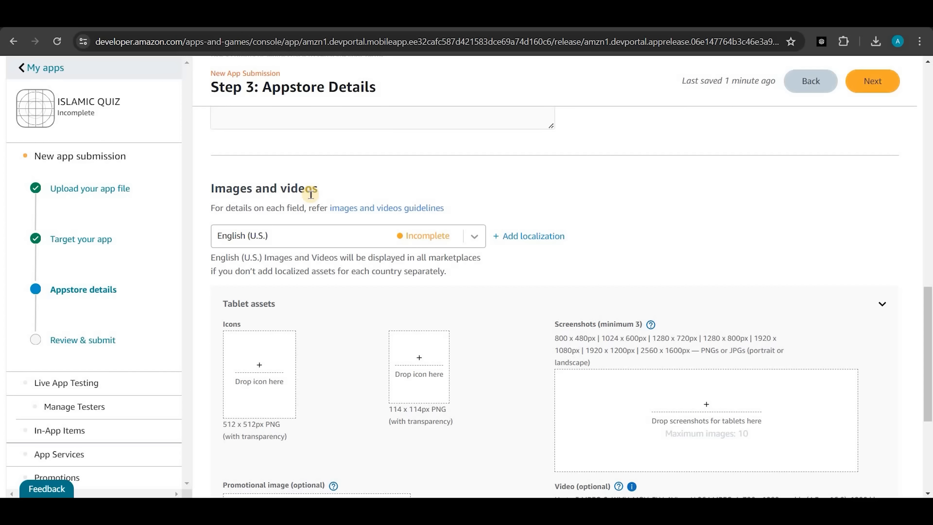
{"action": "scroll", "coordinate": [311, 195], "scroll_direction": "down", "scroll_amount": 2}
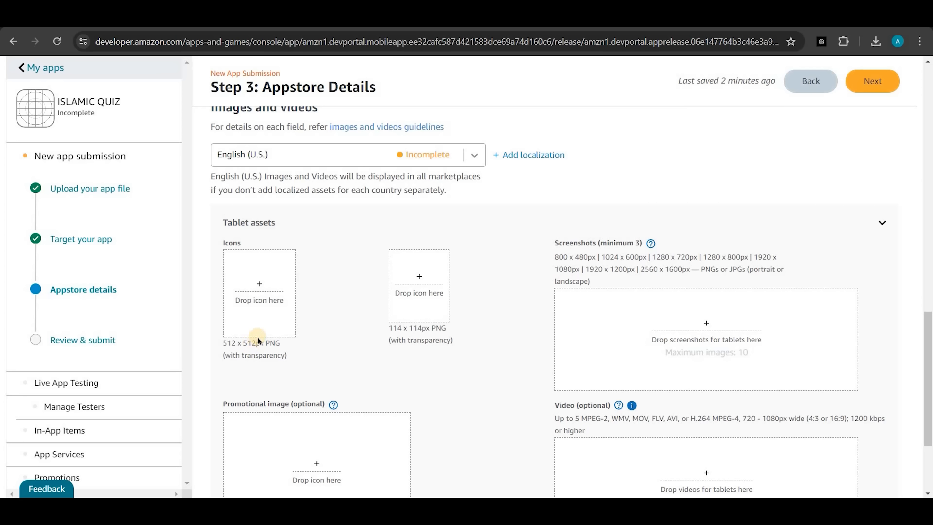
{"action": "left_click", "coordinate": [262, 284]}
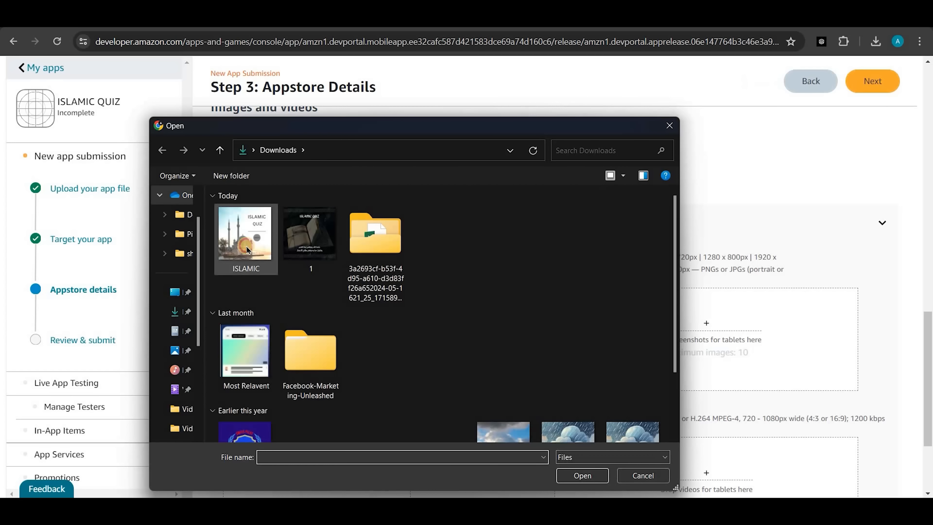
{"action": "key", "text": "Escape"}
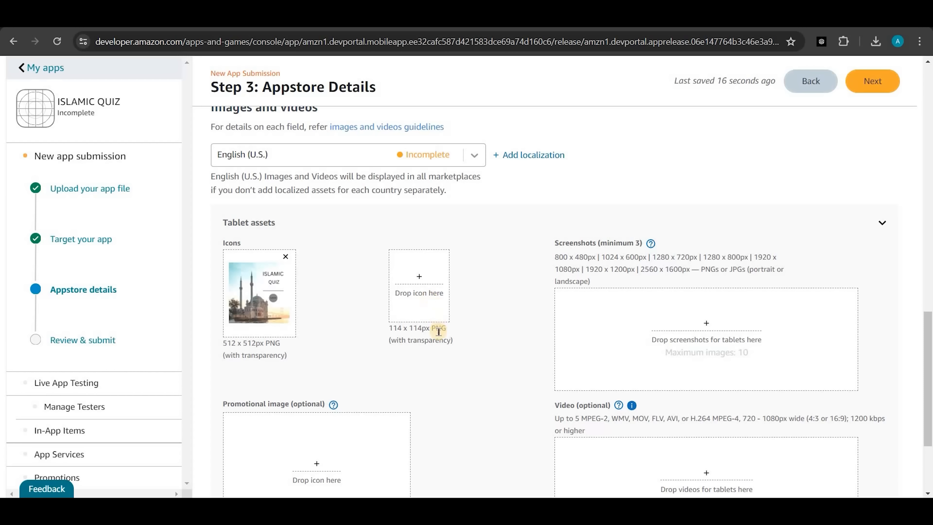
Create a 114 x 114 px PNG version of the icon in Canva and upload the downloaded Islamic (1) file as the smaller tablet icon
{"action": "left_click", "coordinate": [429, 313]}
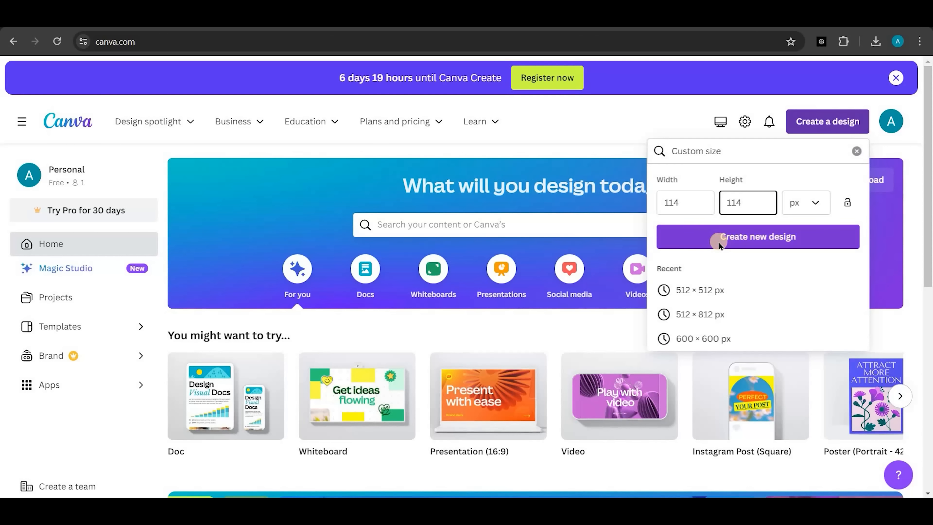
{"action": "left_click", "coordinate": [715, 243]}
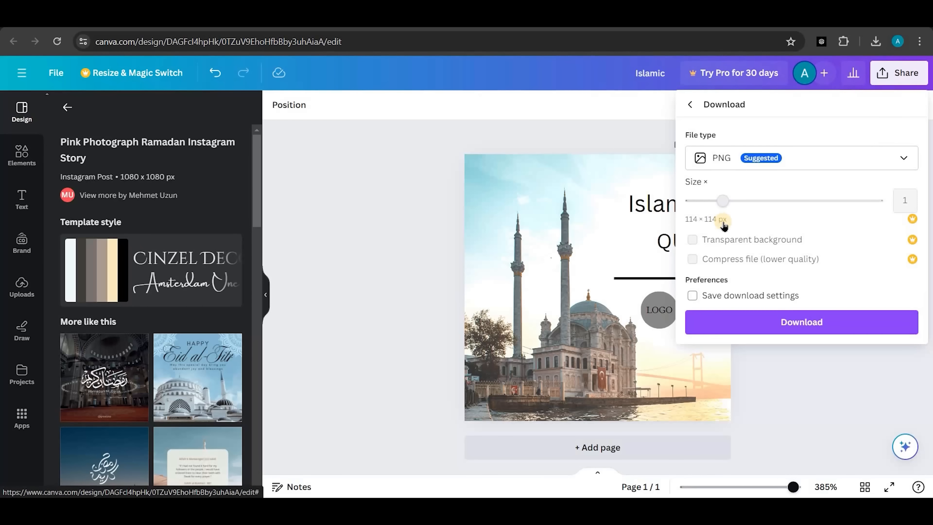
{"action": "left_click", "coordinate": [724, 215]}
{"action": "left_click", "coordinate": [790, 319]}
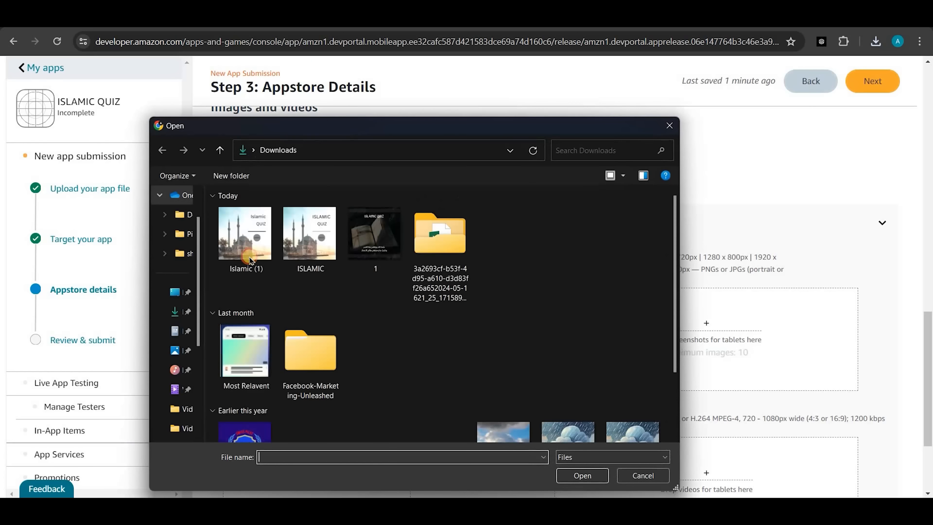
{"action": "double_click", "coordinate": [250, 254]}
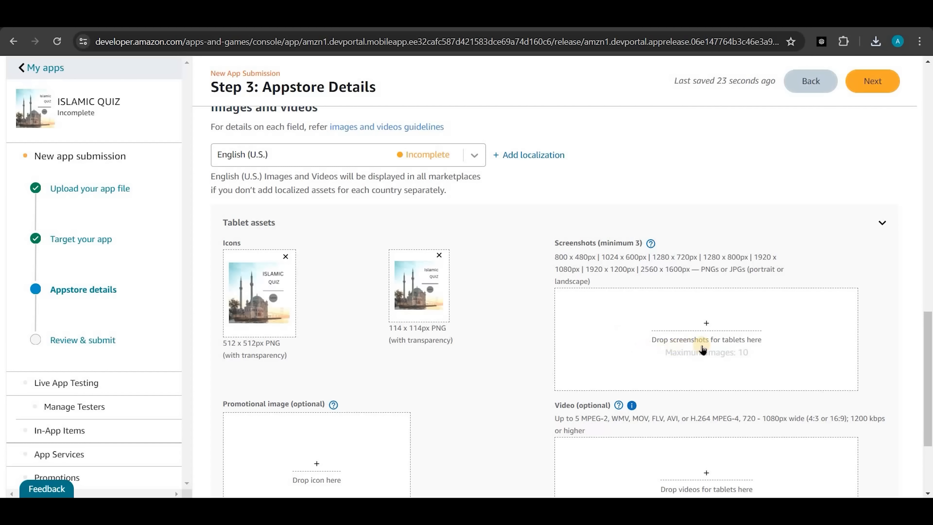
Upload all seven game screenshots from the media pack's Phone folder as the tablet screenshots
{"action": "left_click", "coordinate": [702, 323]}
{"action": "double_click", "coordinate": [257, 347]}
{"action": "double_click", "coordinate": [237, 228]}
{"action": "left_click_drag", "start_coordinate": [494, 416], "coordinate": [235, 220]}
{"action": "left_click", "coordinate": [598, 477]}
Upload FeatureGraphic1 from the MediaPack folder as the promotional image and leave the optional video empty
{"action": "scroll", "coordinate": [308, 327], "scroll_direction": "down", "scroll_amount": 2}
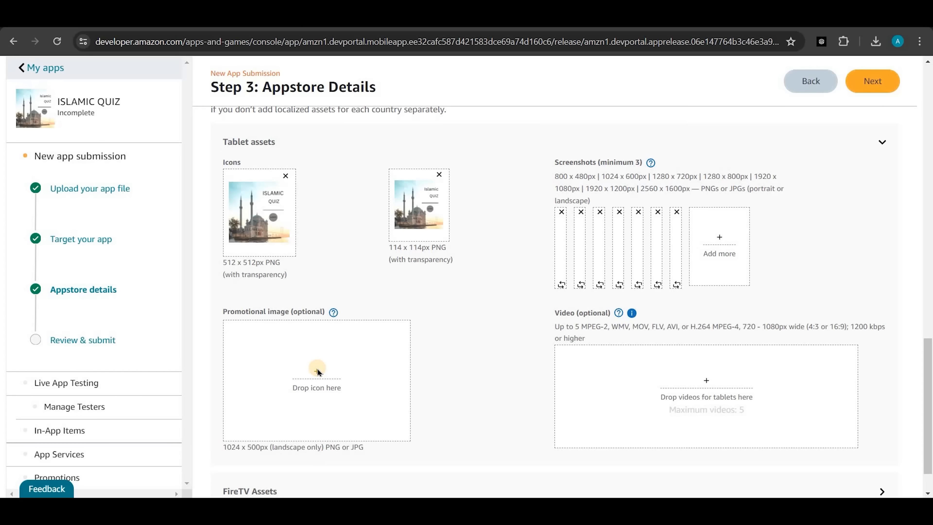
{"action": "left_click", "coordinate": [318, 373]}
{"action": "left_click", "coordinate": [279, 151]}
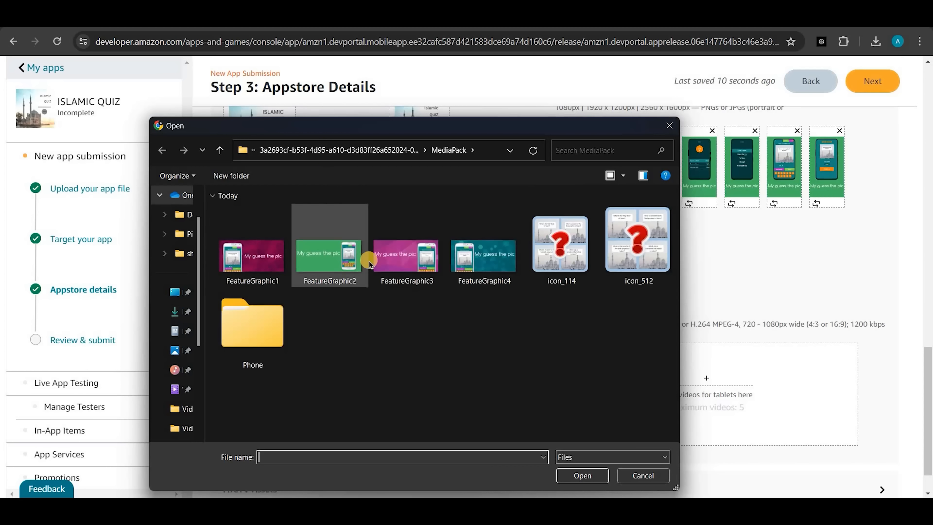
{"action": "double_click", "coordinate": [285, 265]}
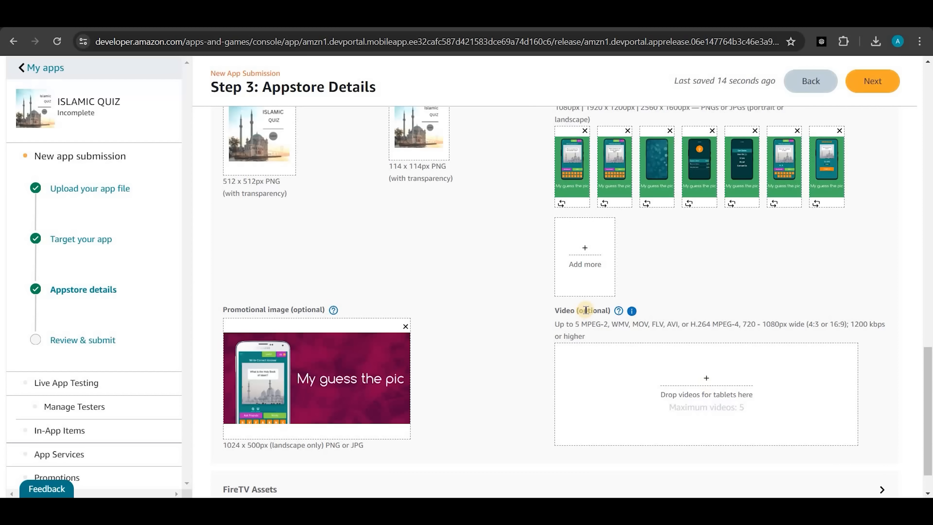
{"action": "left_click_drag", "start_coordinate": [611, 311], "coordinate": [580, 311]}
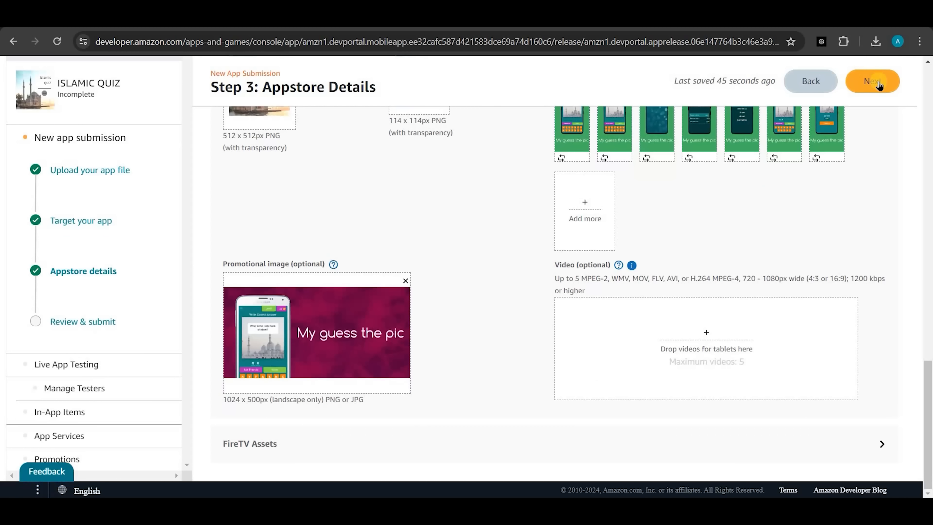
Proceed to the review and submit stage and certify the app's export compliance
{"action": "left_click", "coordinate": [873, 82]}
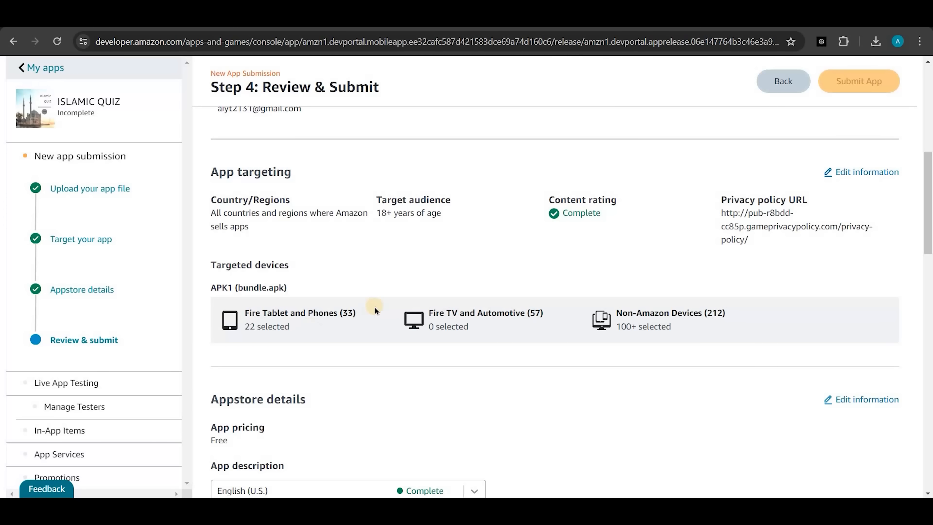
{"action": "scroll", "coordinate": [274, 291], "scroll_direction": "down", "scroll_amount": 15}
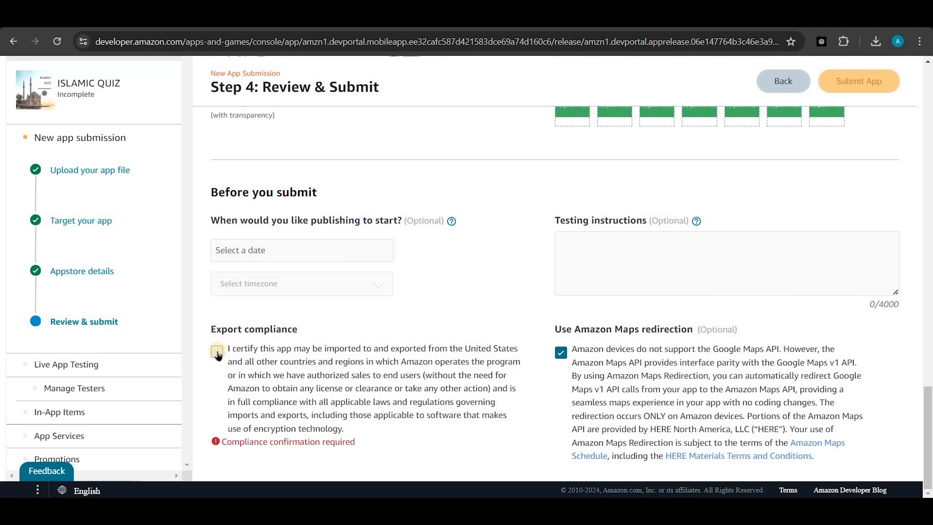
{"action": "left_click", "coordinate": [217, 352]}
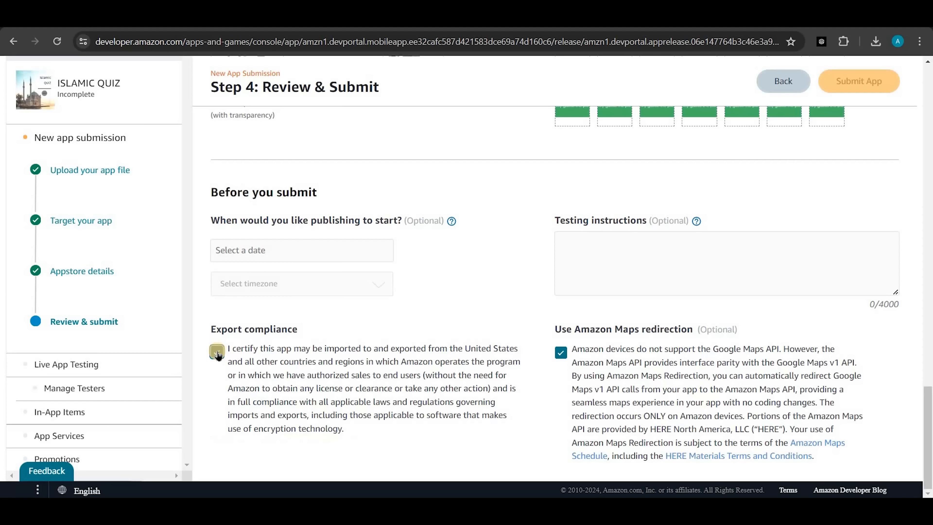
Submit the ISLAMIC QUIZ app and open the developer console's app list to check its status
{"action": "left_click", "coordinate": [869, 83]}
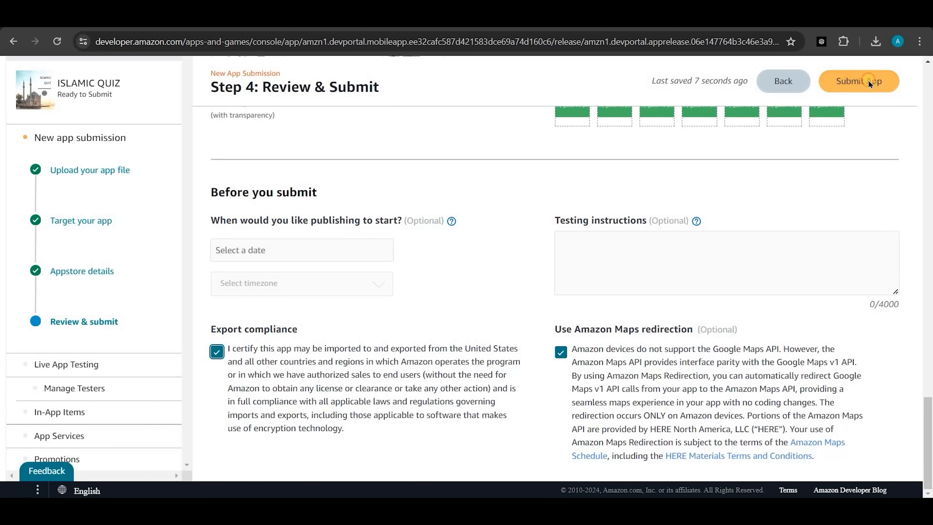
{"action": "left_click", "coordinate": [868, 81]}
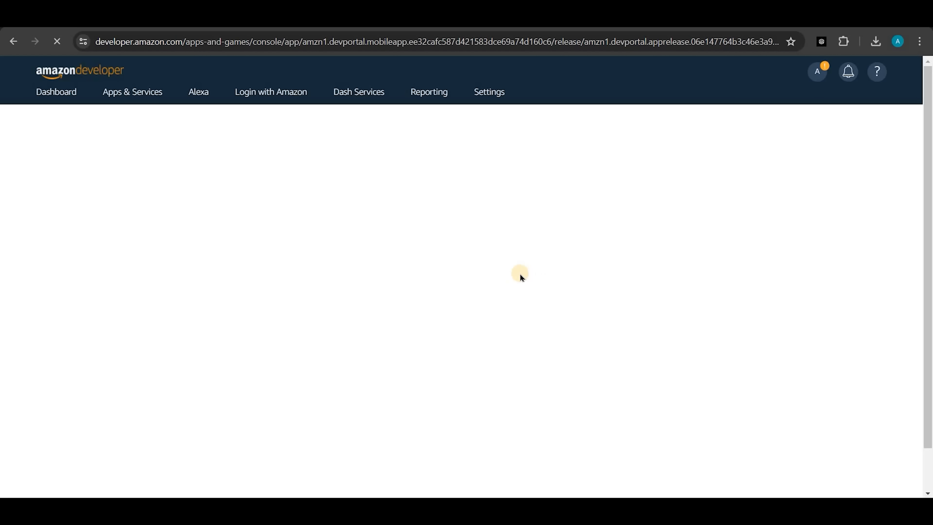
{"action": "mouse_move", "coordinate": [132, 92]}
{"action": "left_click", "coordinate": [147, 122]}
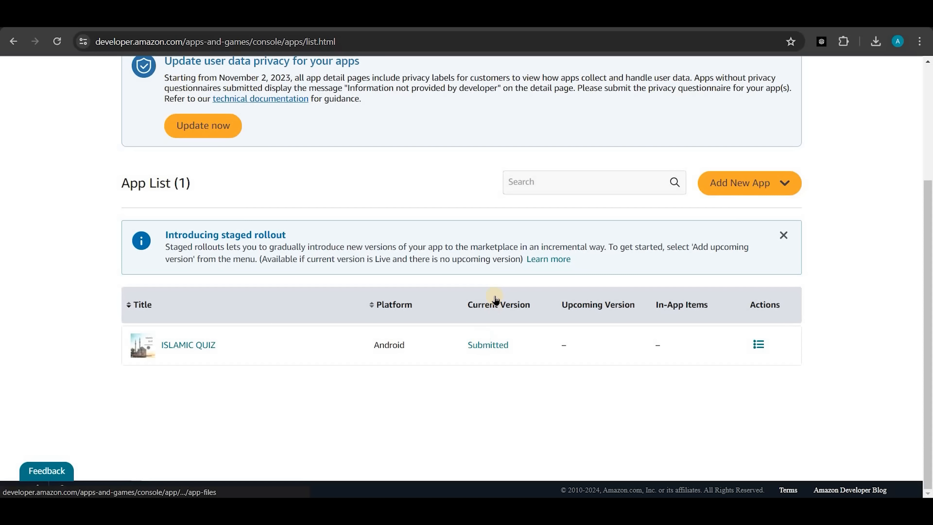
Switch to AdMob and open the app settings of ISLAM QUIZ
{"action": "left_click", "coordinate": [408, 41]}
{"action": "key", "text": "Return"}
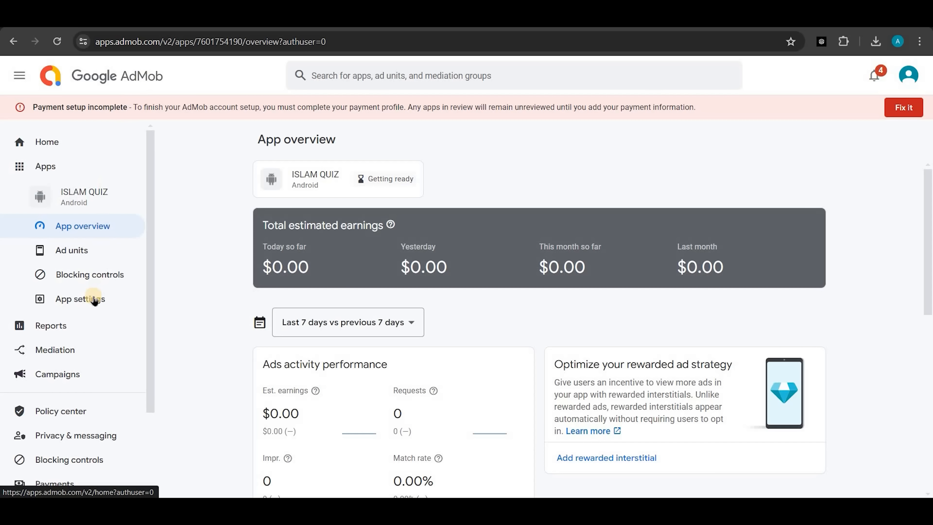
{"action": "left_click", "coordinate": [95, 301]}
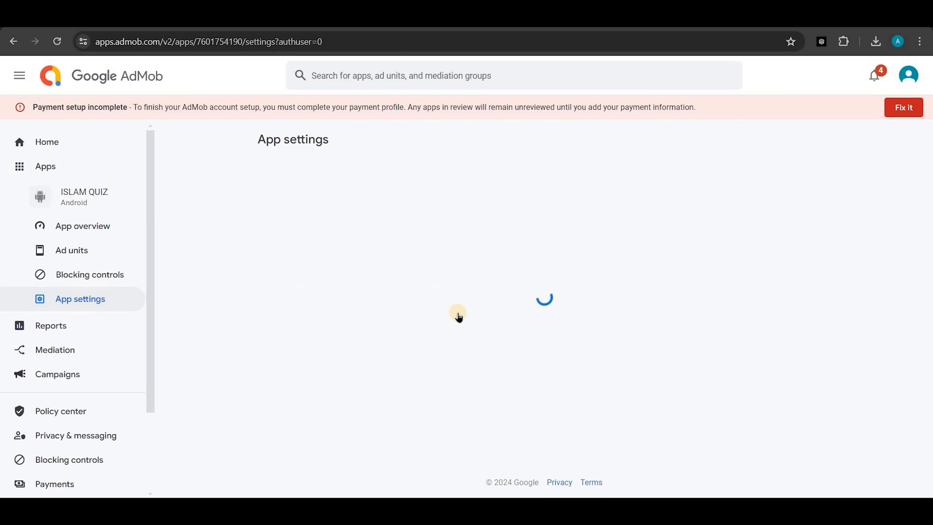